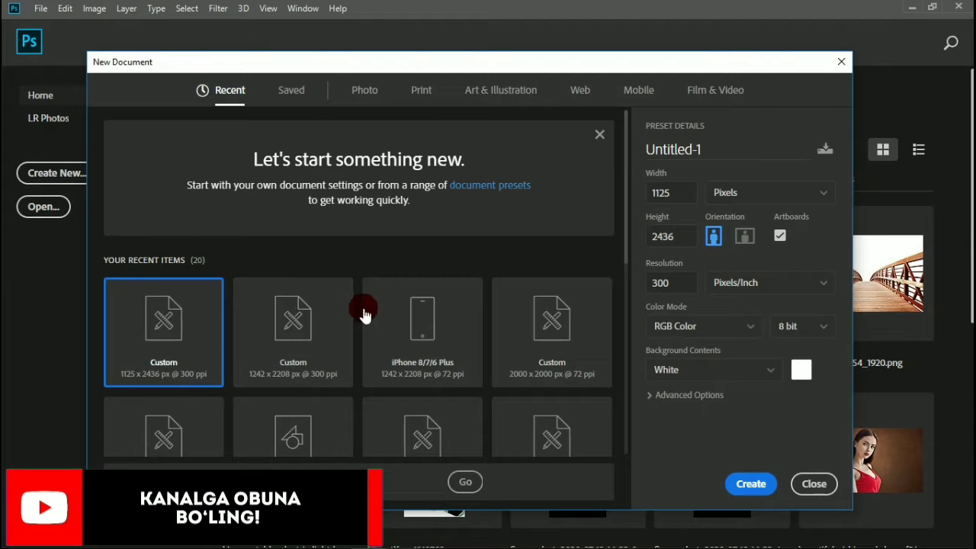
Create a new document from the iPhone 8/7/6 Plus preset, 1242 x 2208 pixels at 72 ppi with a white background.
click(435, 333)
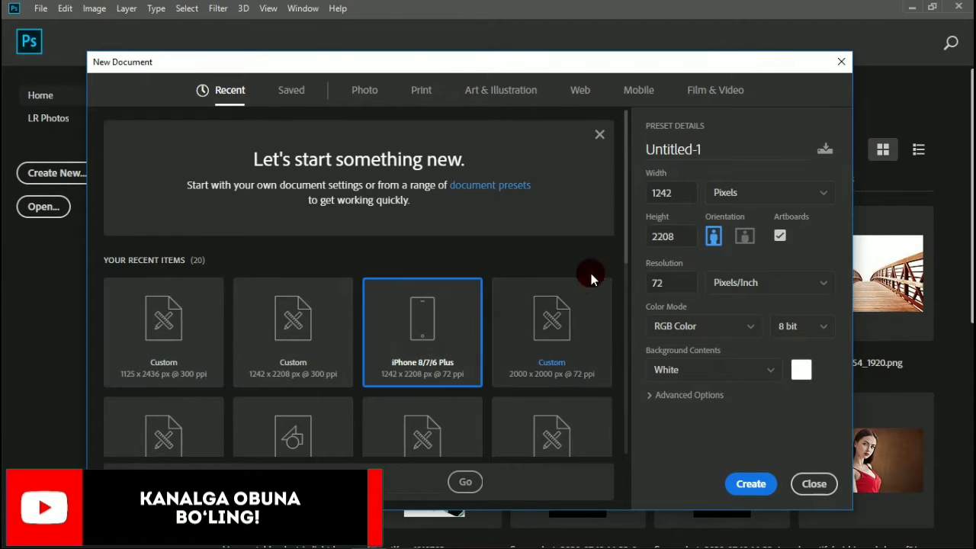
double_click(648, 282)
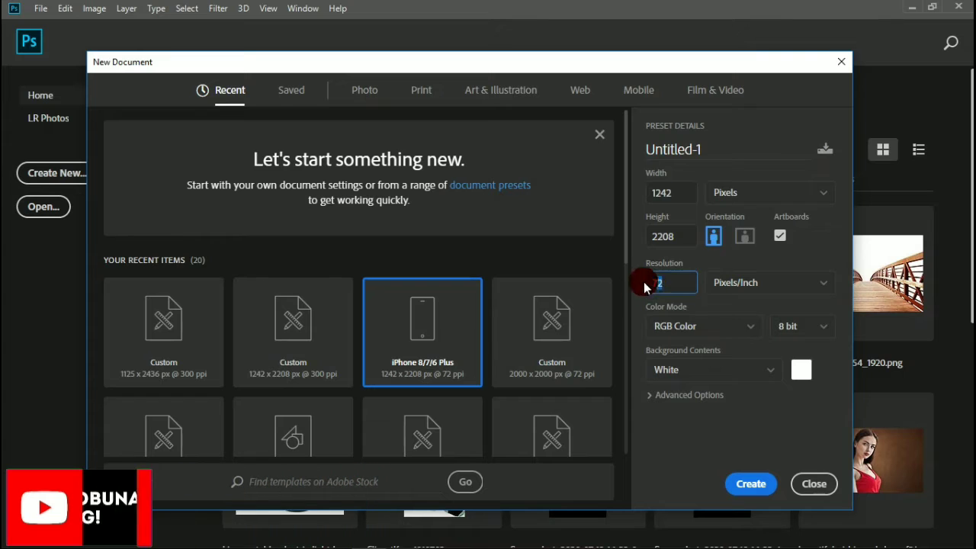
double_click(667, 236)
double_click(663, 192)
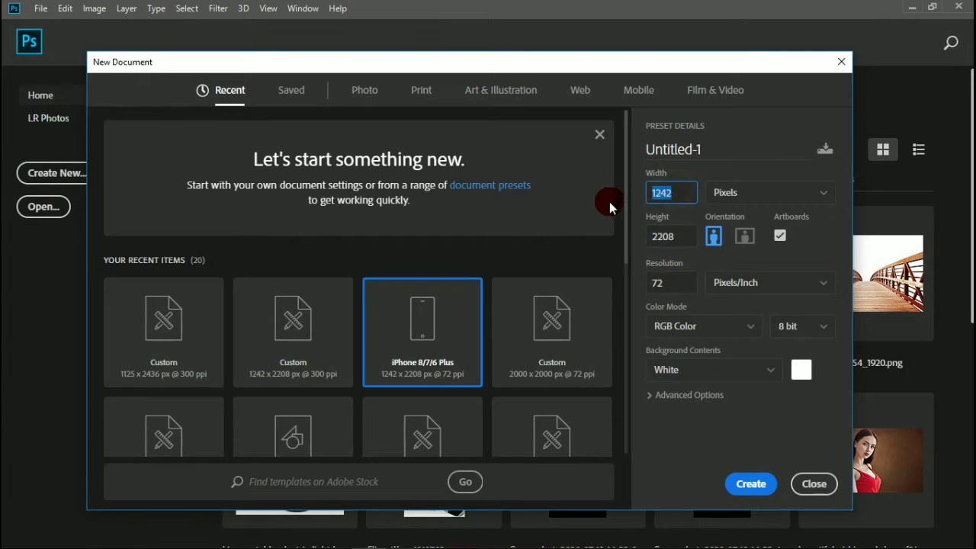
click(588, 250)
scroll(519, 396, down, 2)
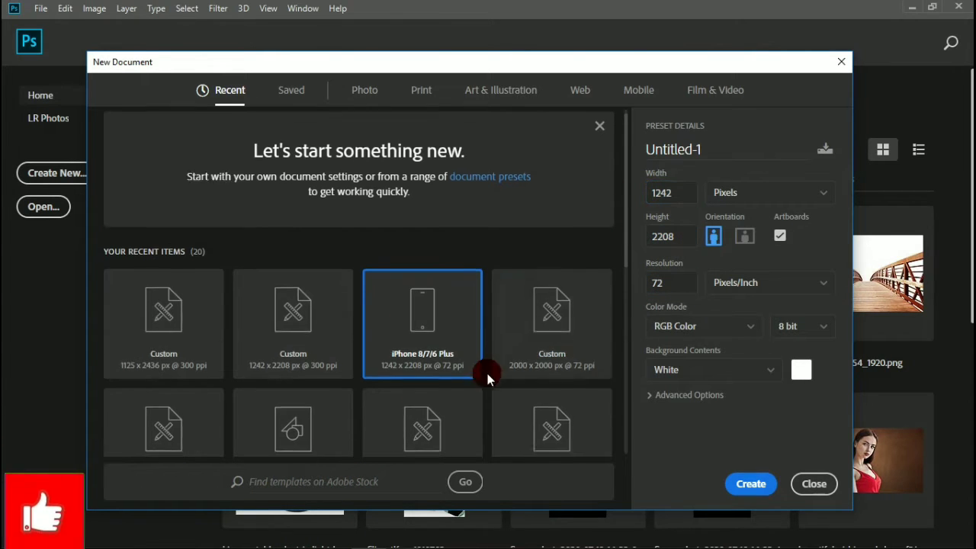
scroll(544, 429, down, 2)
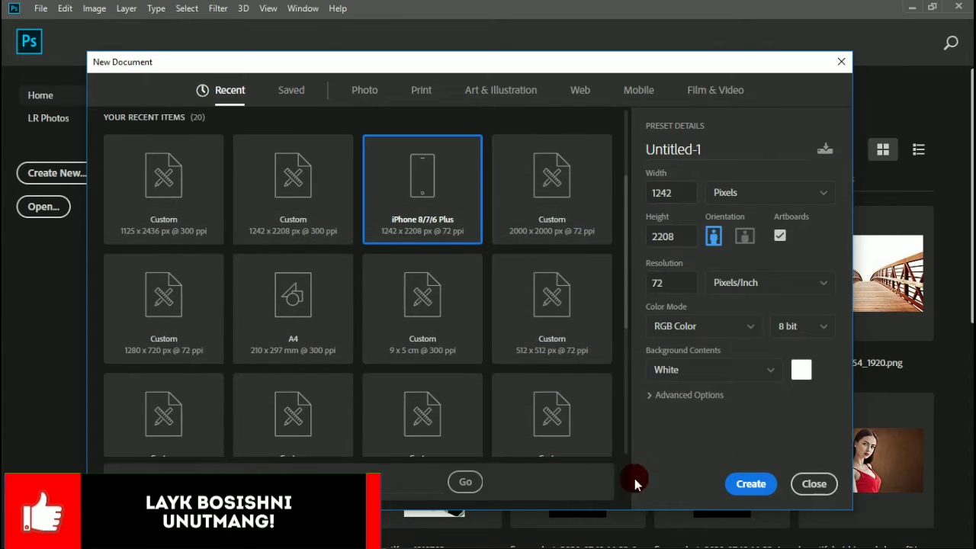
click(736, 485)
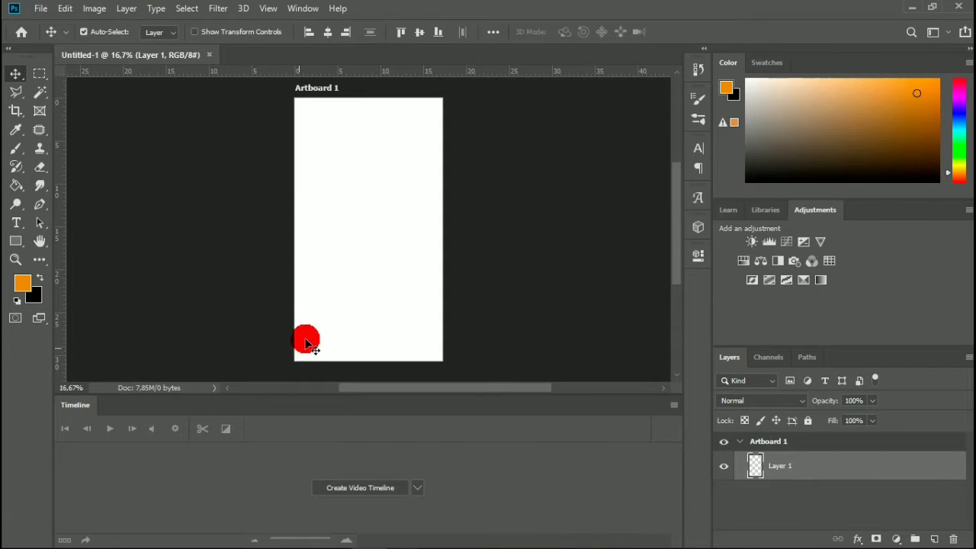
scroll(362, 245, up, 1)
scroll(358, 242, down, 1)
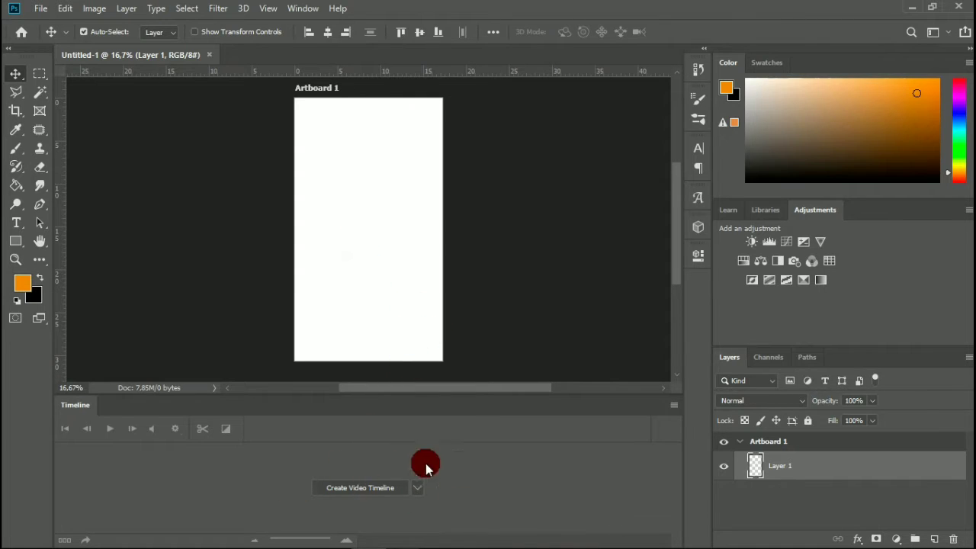
click(295, 9)
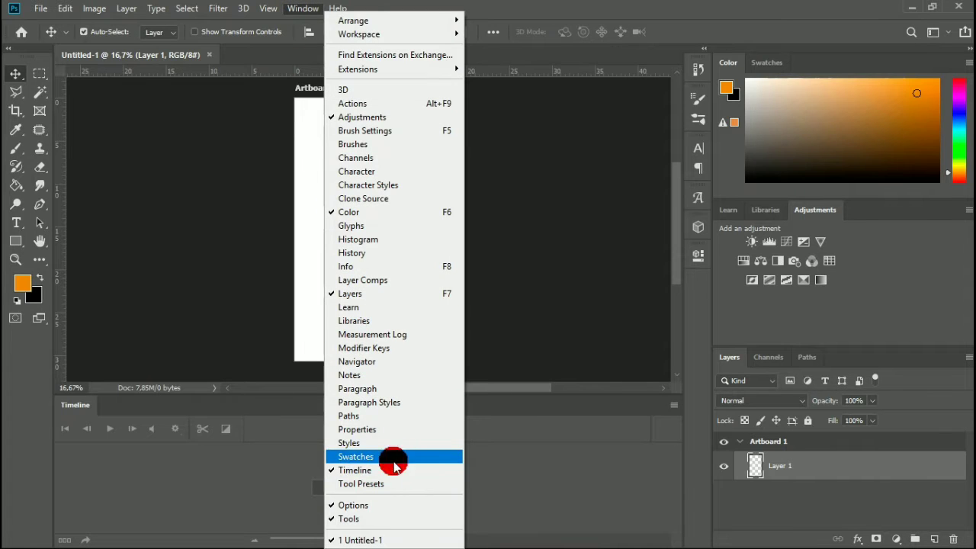
click(285, 326)
scroll(338, 199, up, 4)
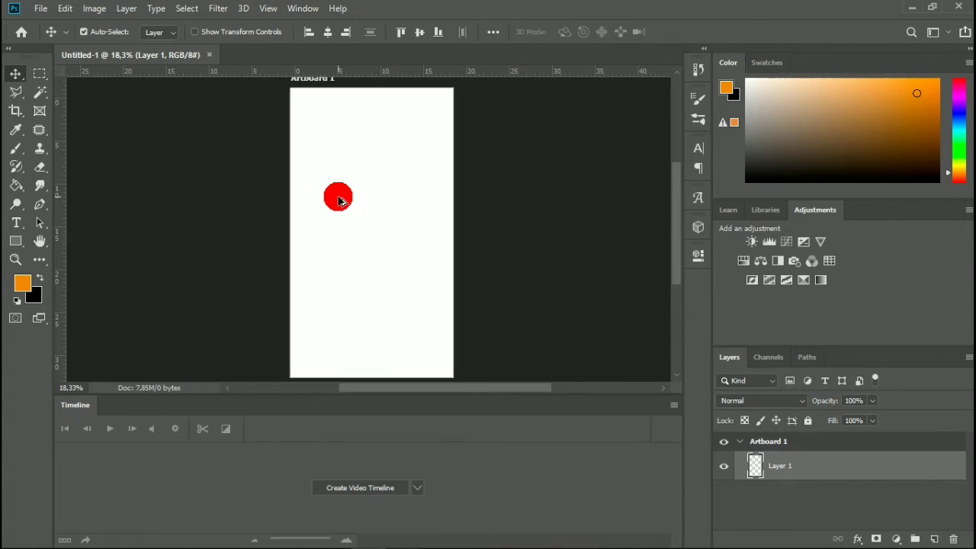
scroll(368, 218, up, 4)
scroll(380, 227, down, 2)
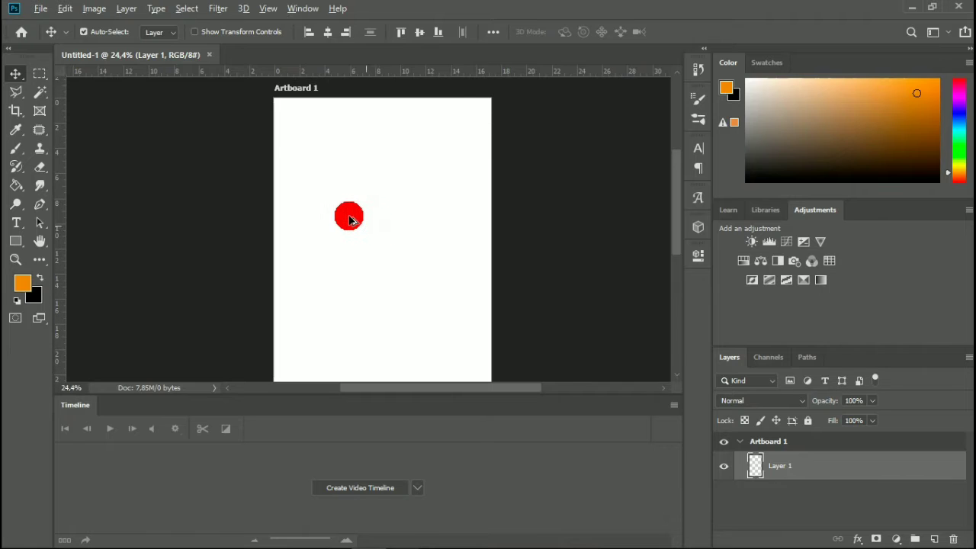
scroll(348, 218, down, 3)
scroll(344, 222, down, 1)
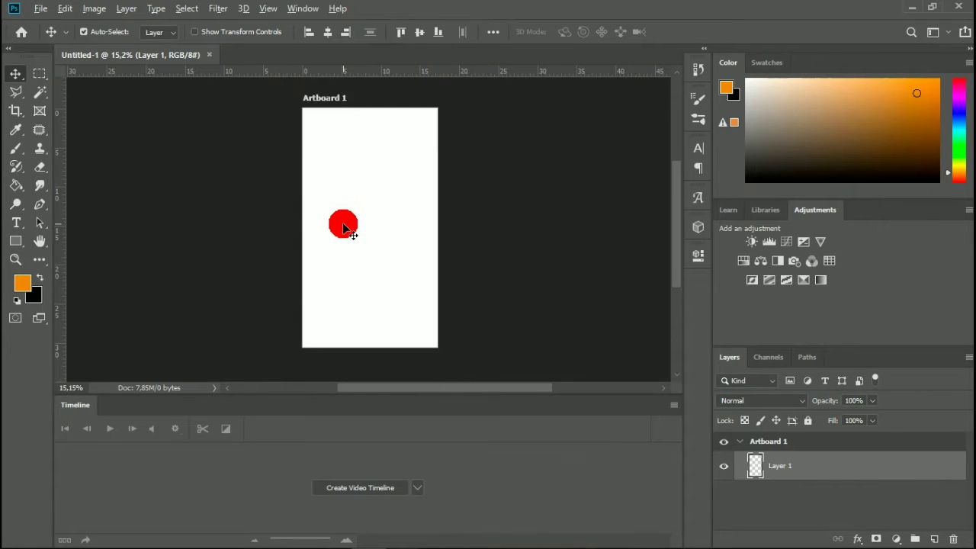
scroll(344, 222, up, 1)
Open 1973983.jpg from the desktop and leave its missing RGB profile as is, without color management.
click(42, 8)
click(45, 36)
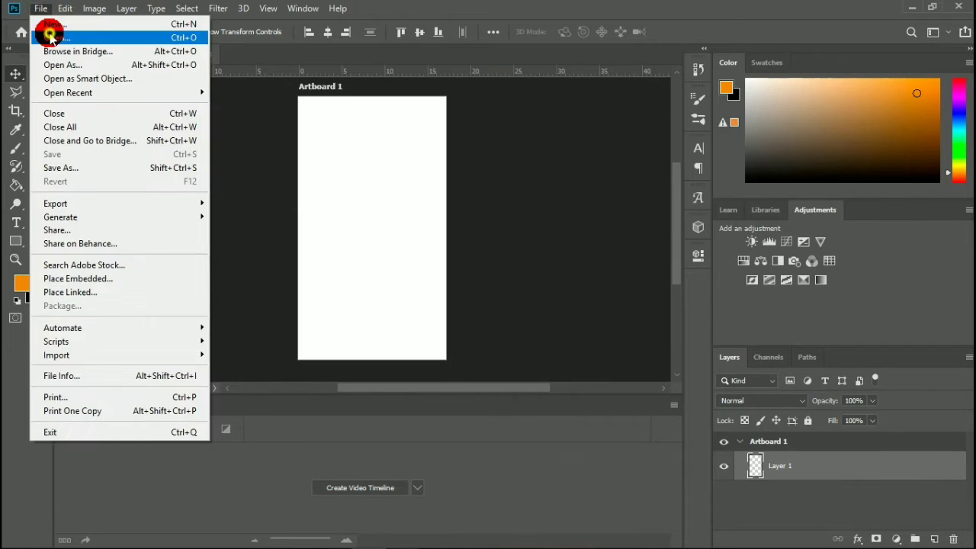
scroll(259, 179, down, 3)
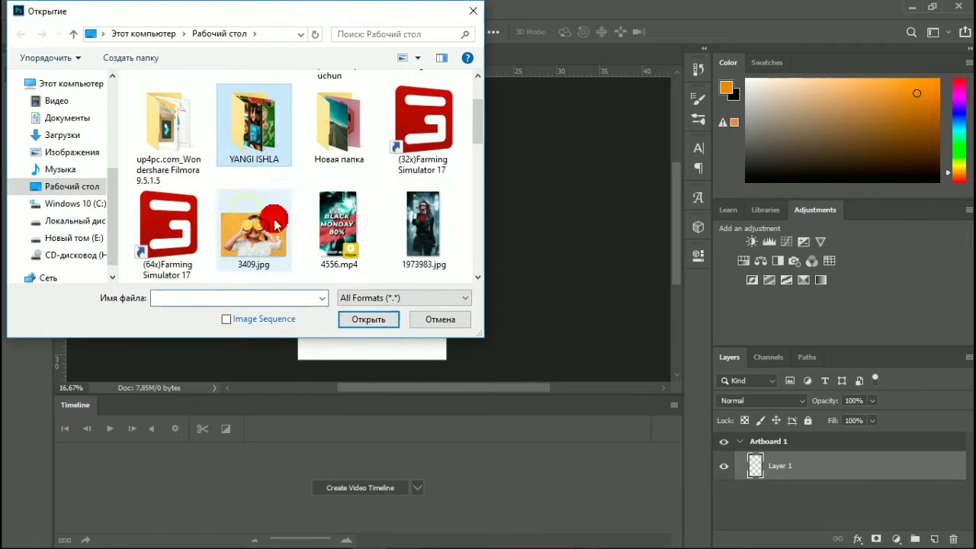
click(410, 156)
click(410, 157)
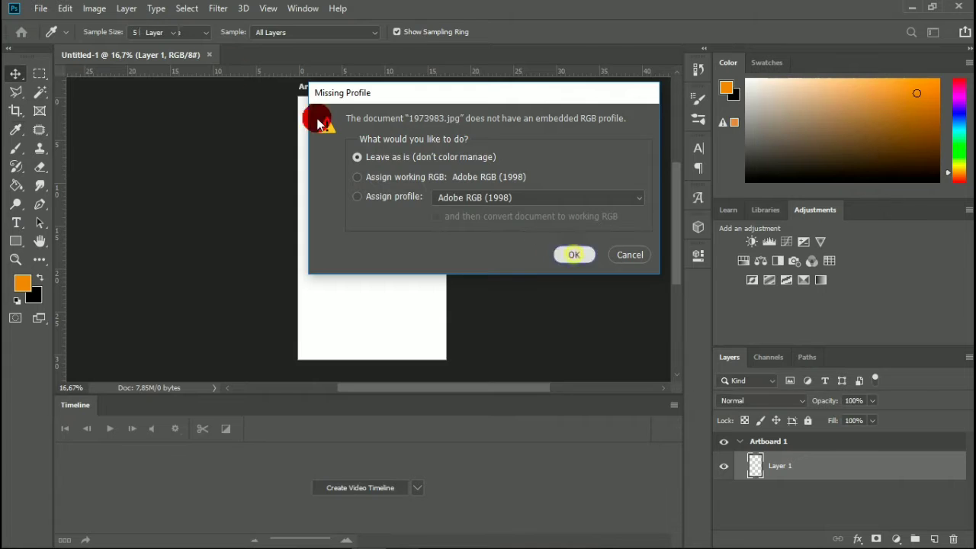
key(Return)
Open f044a8ec6d7639de1c01b76190f18000.jpg from the desktop, leaving its missing RGB profile as is.
click(35, 14)
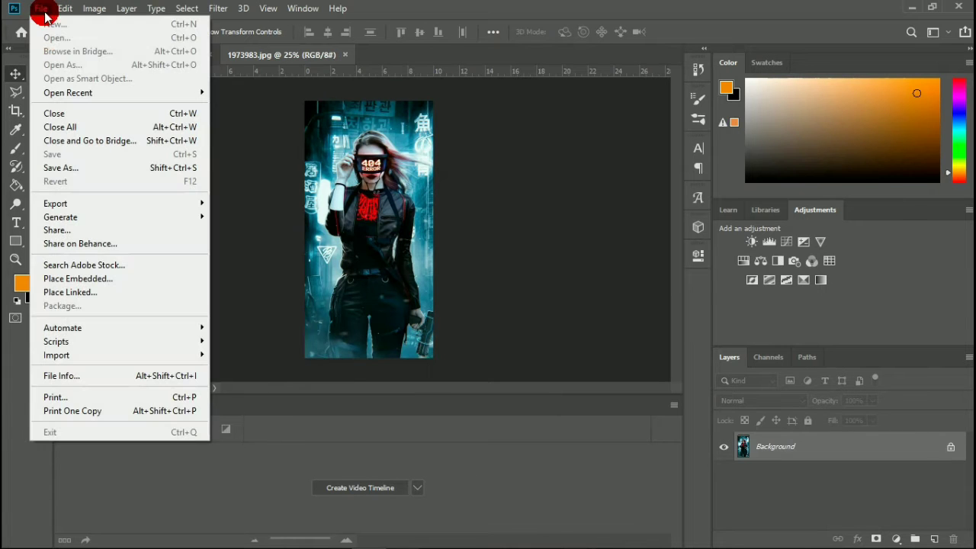
click(334, 122)
click(41, 8)
click(59, 37)
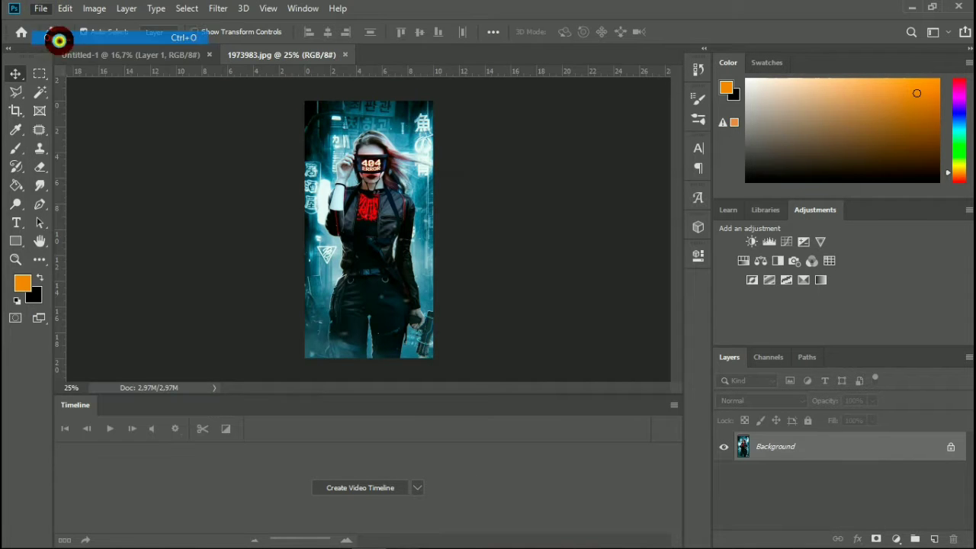
scroll(384, 176, down, 6)
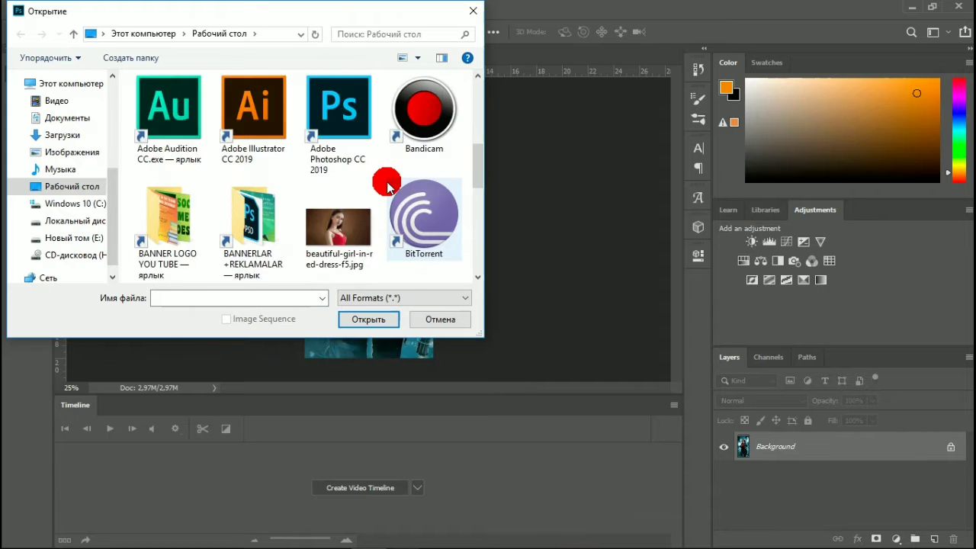
scroll(383, 189, down, 1)
double_click(416, 84)
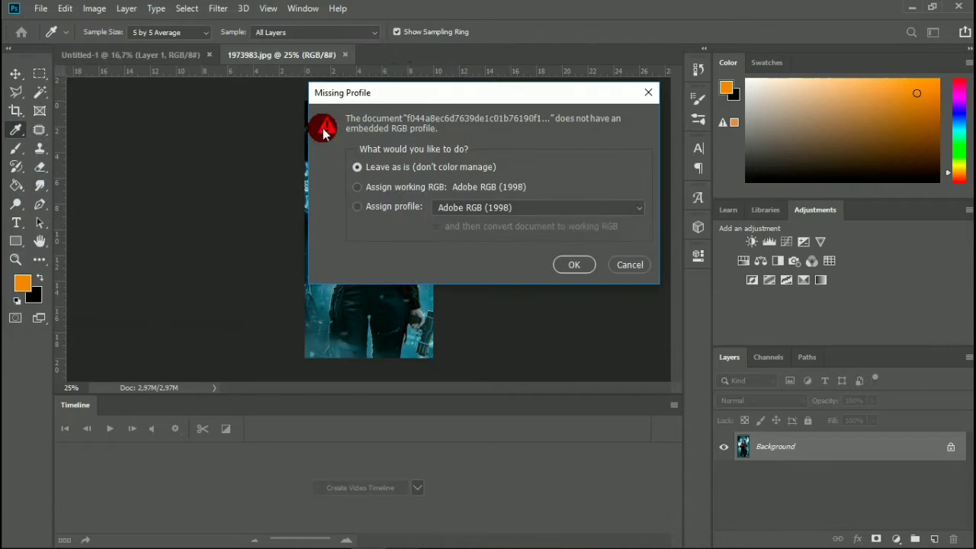
click(588, 264)
Open cyberpunk-girl-with-cars-and-smoke-bomb-58-1080x1920.jpg from the desktop.
click(44, 9)
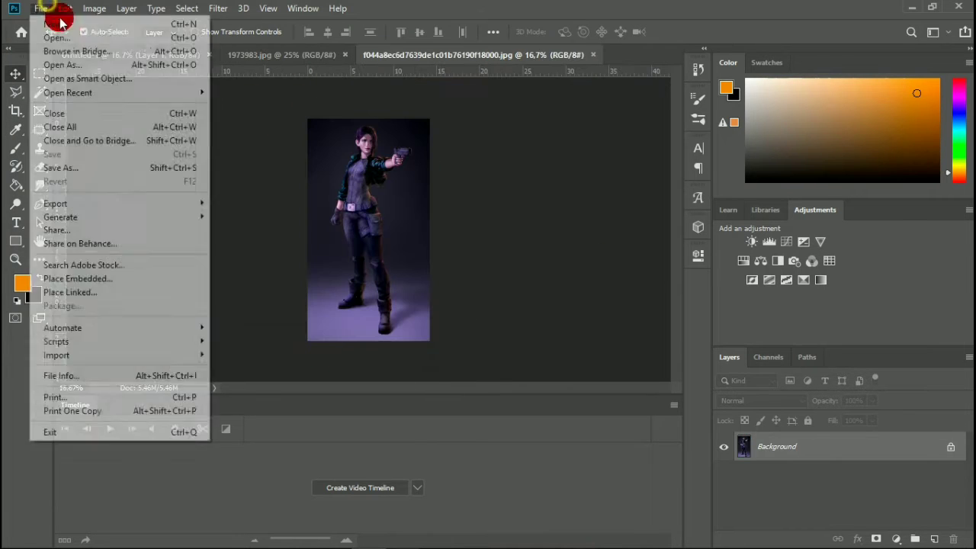
mouse_move(44, 11)
click(68, 36)
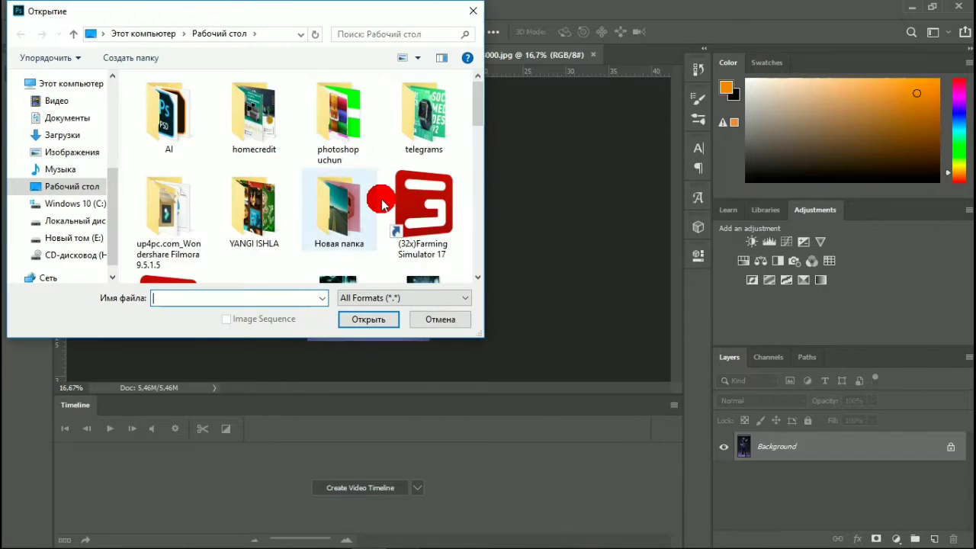
scroll(381, 206, down, 3)
double_click(259, 128)
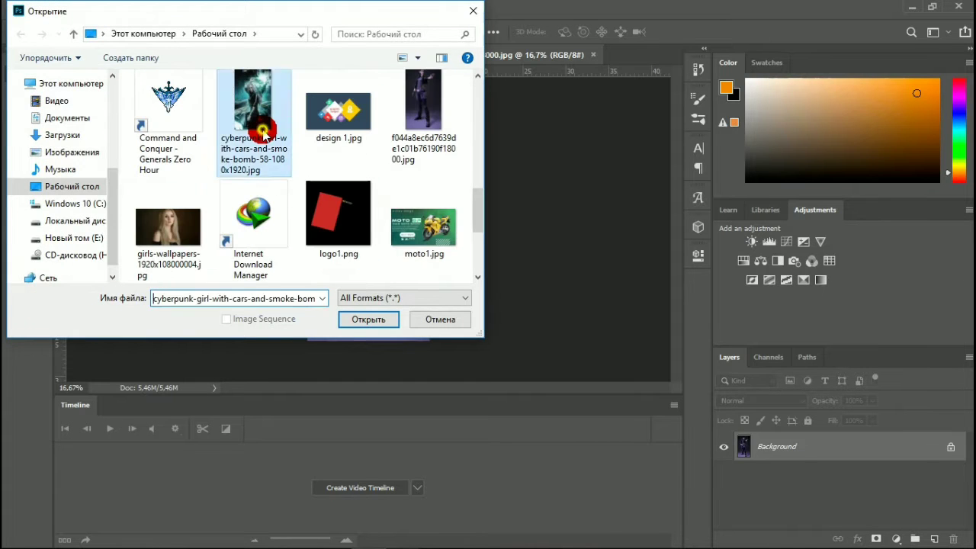
click(561, 266)
key(v)
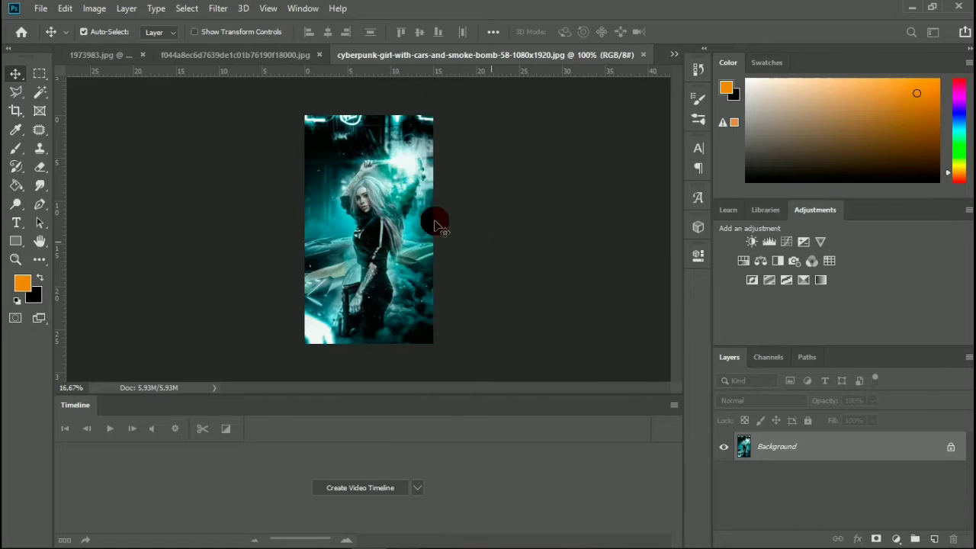
Copy the image of the woman aiming a gun into Untitled-1 and scale it to about 125% so it covers the artboard.
click(153, 55)
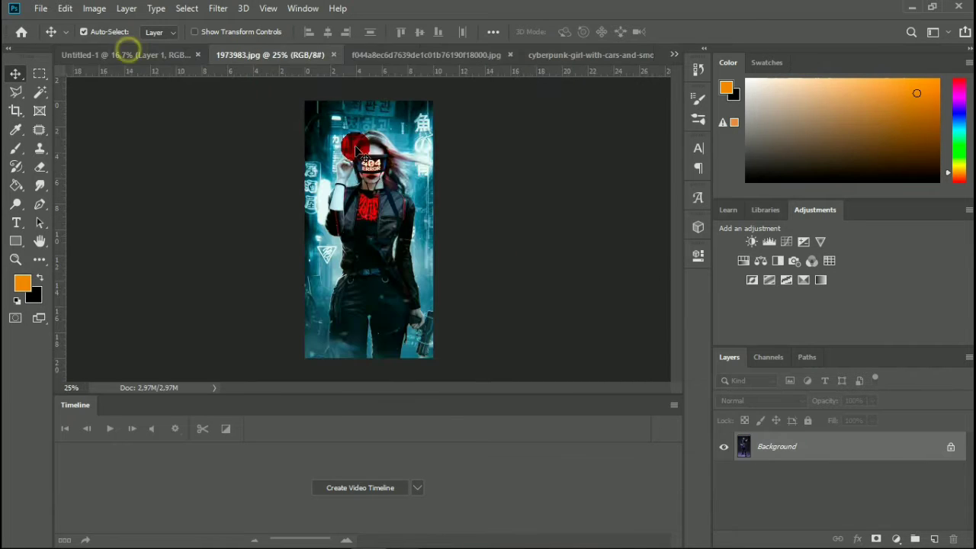
click(365, 55)
click(96, 55)
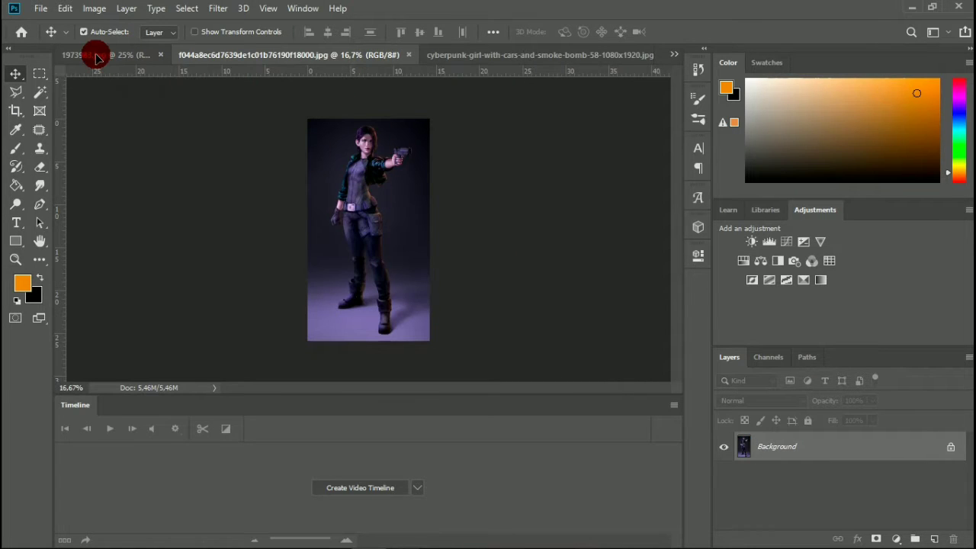
drag(67, 60, 358, 217)
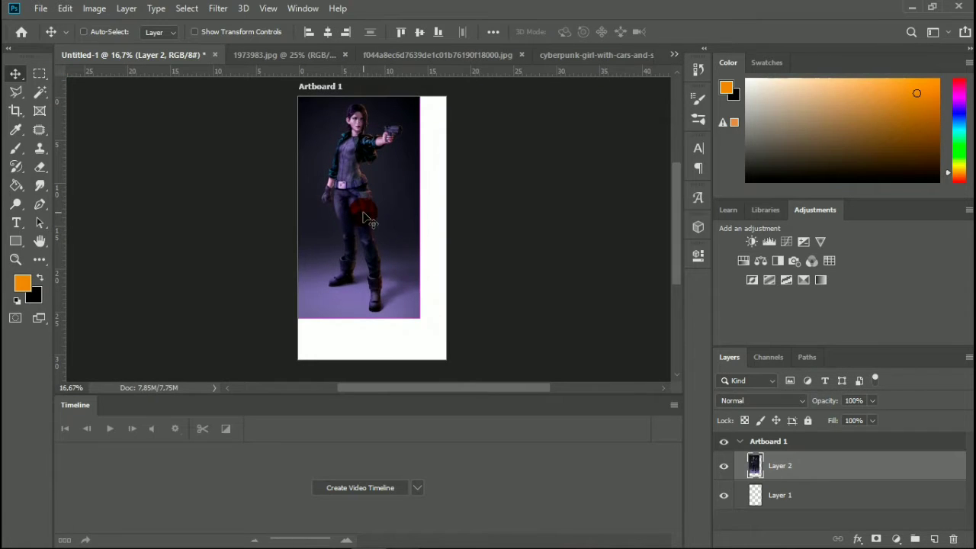
key(ctrl+t)
drag(417, 317, 462, 362)
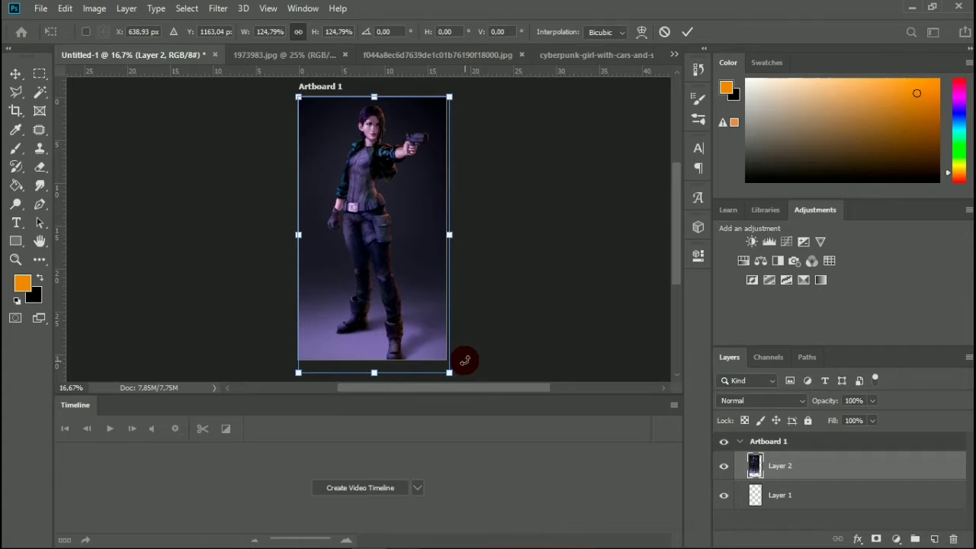
click(686, 32)
Copy the cyberpunk-girl image into Untitled-1 as a layer above the first picture and enlarge it to cover the artboard.
click(427, 55)
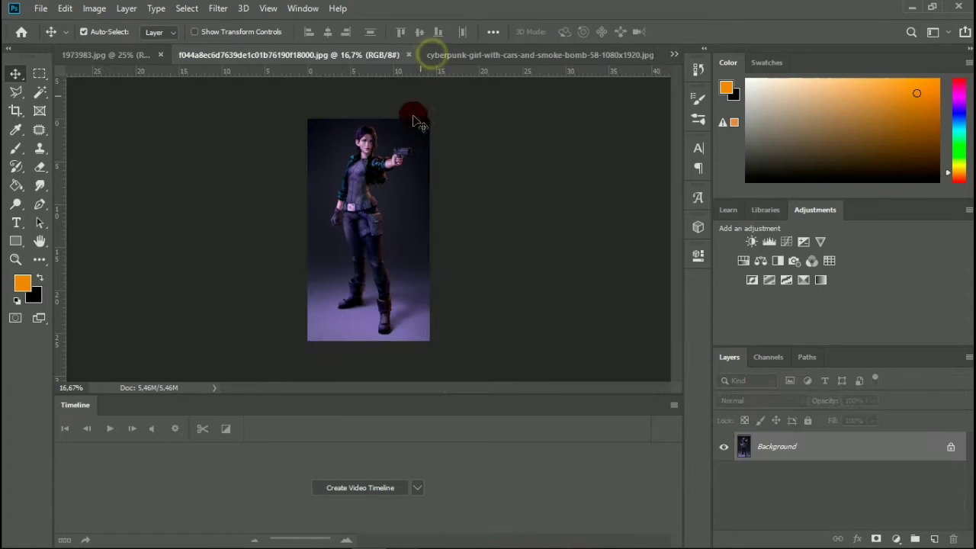
click(538, 55)
drag(382, 206, 303, 166)
drag(79, 76, 375, 208)
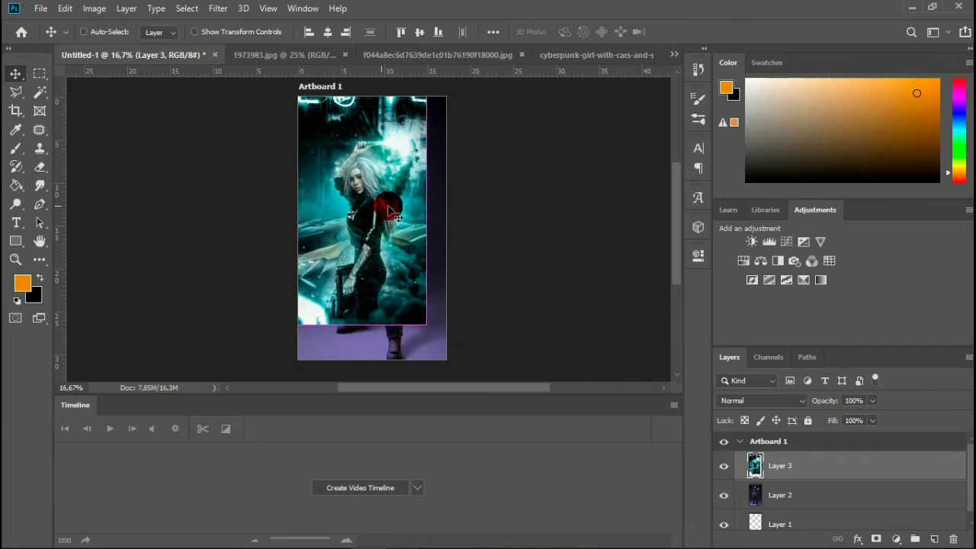
key(ctrl+t)
drag(427, 327, 449, 363)
click(686, 33)
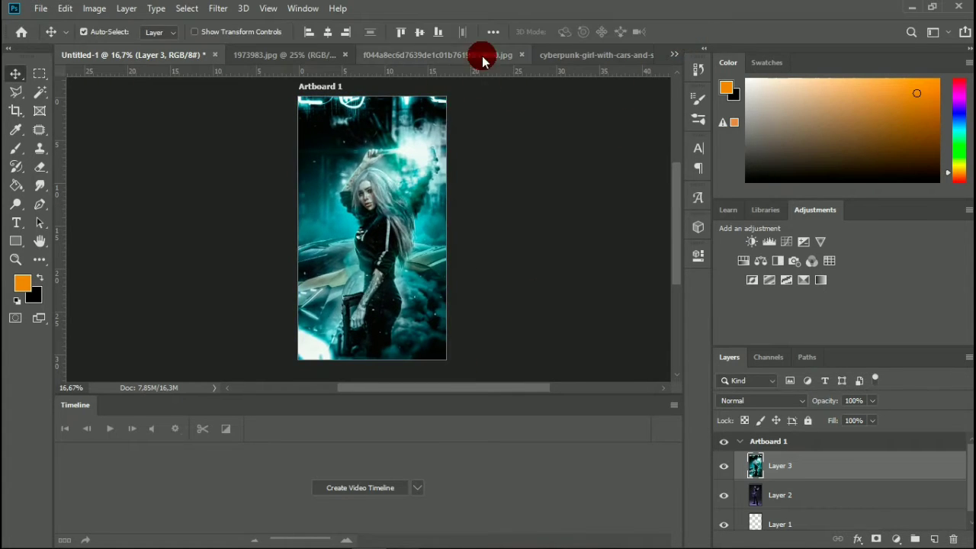
Close the f044a8ec6d7639de1c01b76190f18000.jpg and cyberpunk-girl source documents.
click(434, 54)
click(409, 55)
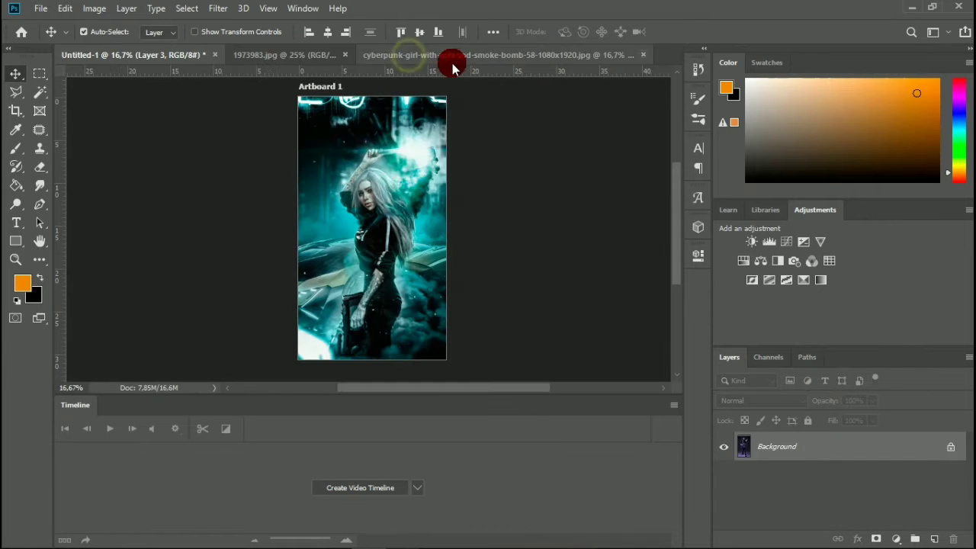
click(461, 56)
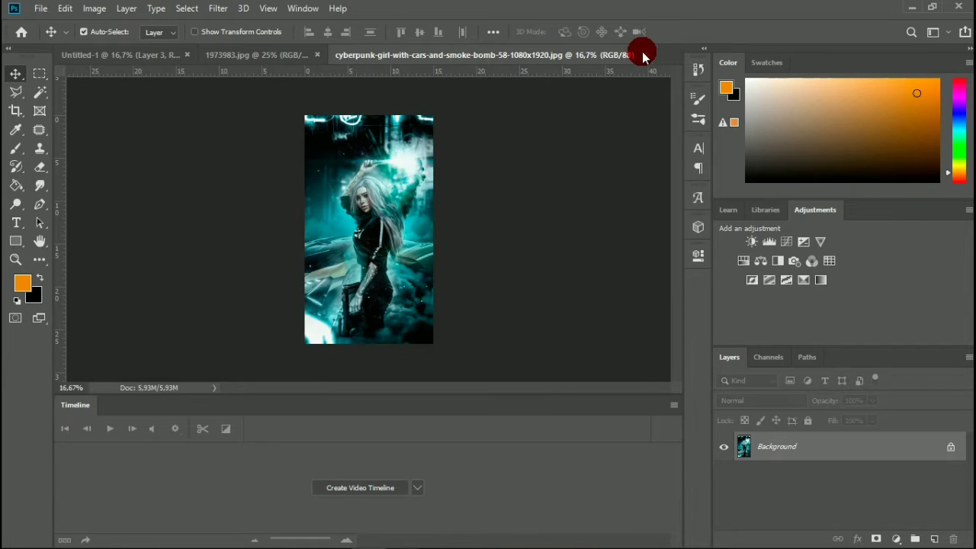
click(643, 56)
Copy the 1973983.jpg image into Untitled-1 as the uppermost layer and scale it to about 172.5% so it covers the artboard.
click(284, 55)
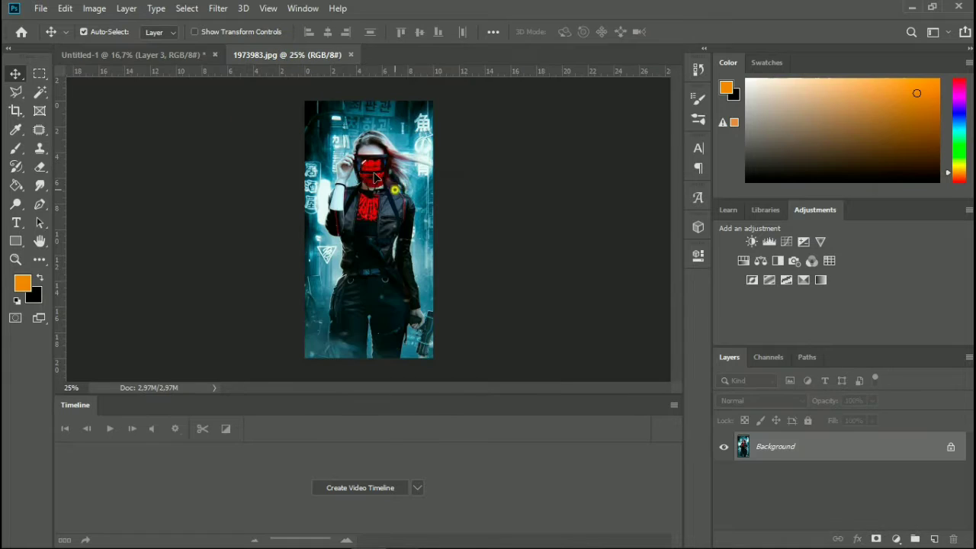
drag(374, 177, 387, 229)
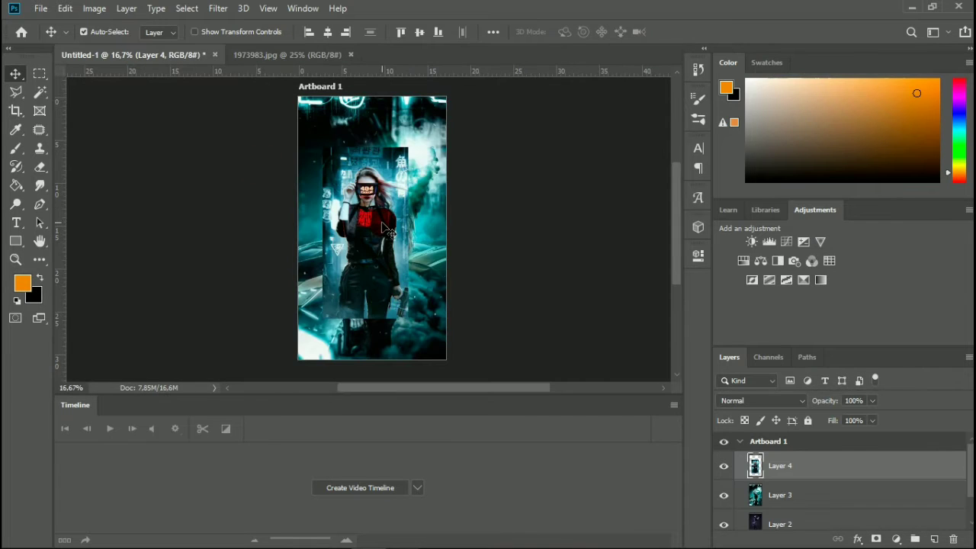
key(ctrl+t)
drag(408, 317, 431, 366)
drag(322, 147, 298, 95)
drag(344, 140, 348, 137)
drag(435, 230, 446, 234)
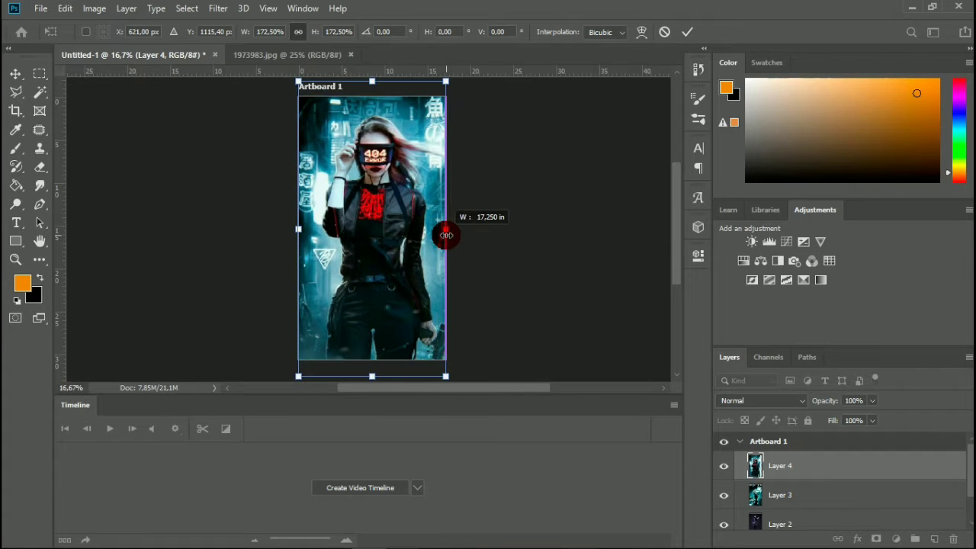
click(684, 32)
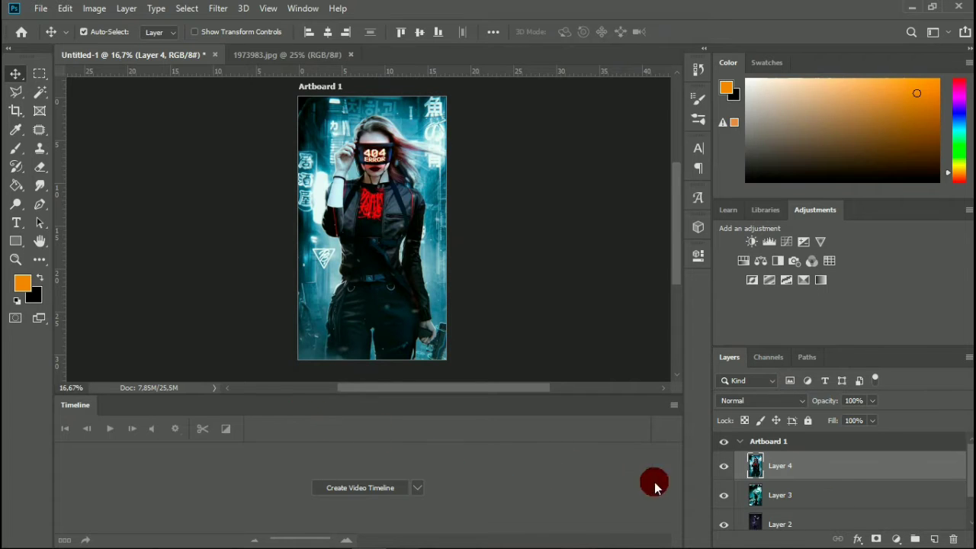
Create a video timeline for the document and expand the Artboard 1 group to show its layer tracks.
click(339, 487)
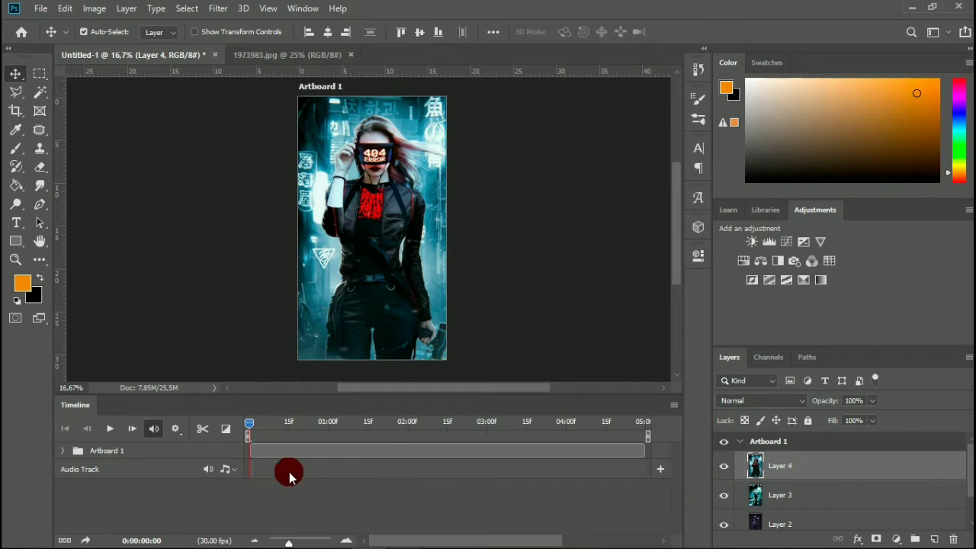
click(62, 450)
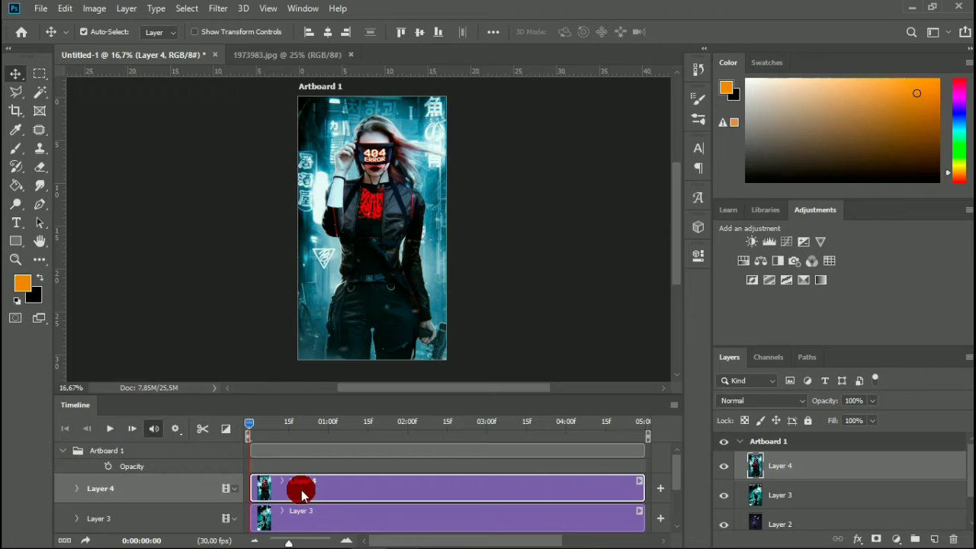
scroll(358, 510, down, 2)
scroll(362, 505, up, 3)
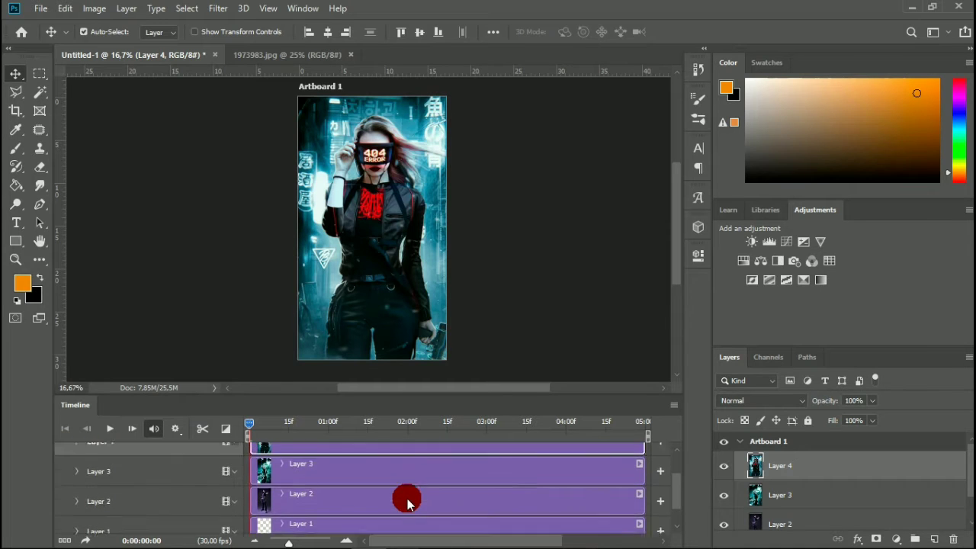
Shift the Layer 3 clip to start at about 0:00:01:05 and the Layer 4 clip at about 0:00:02:12.
scroll(415, 485, down, 2)
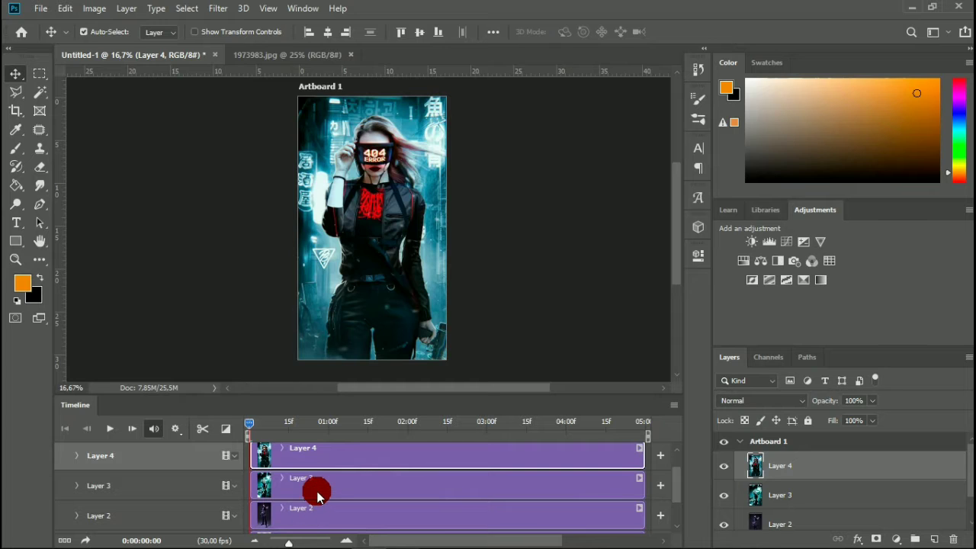
drag(325, 489, 417, 488)
drag(363, 452, 551, 464)
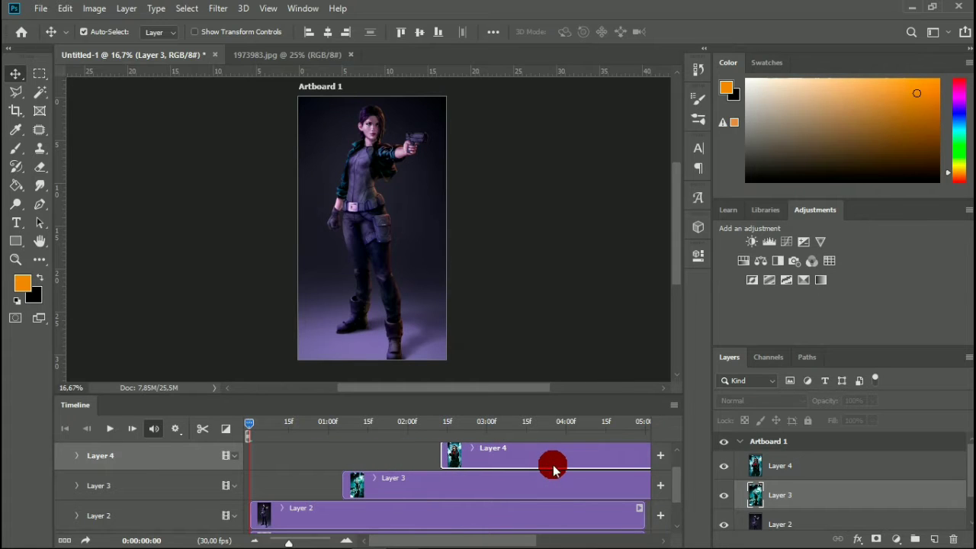
Split the Layer 2 clip at 0:00:01:05, where Layer 3 begins, and delete the part after the cut.
click(244, 427)
drag(259, 429, 342, 438)
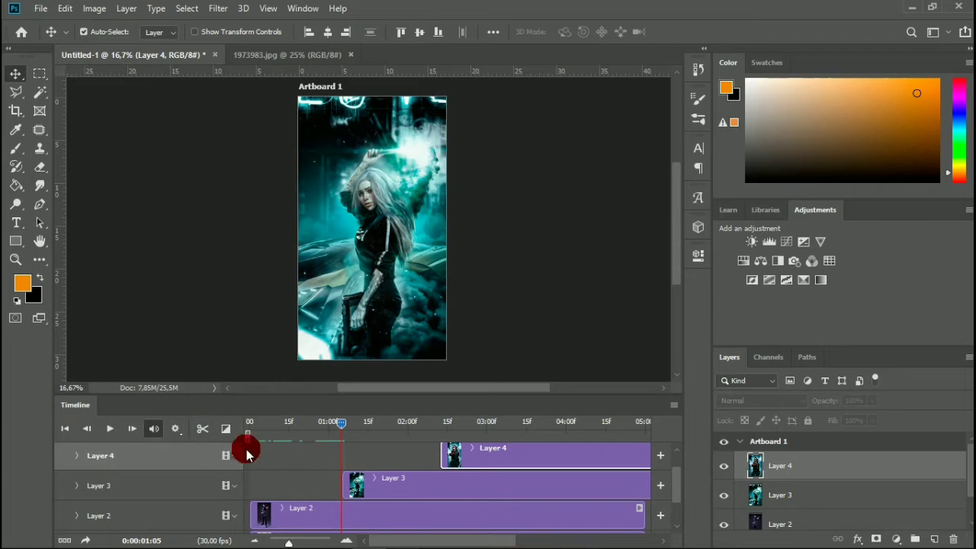
click(353, 512)
click(202, 428)
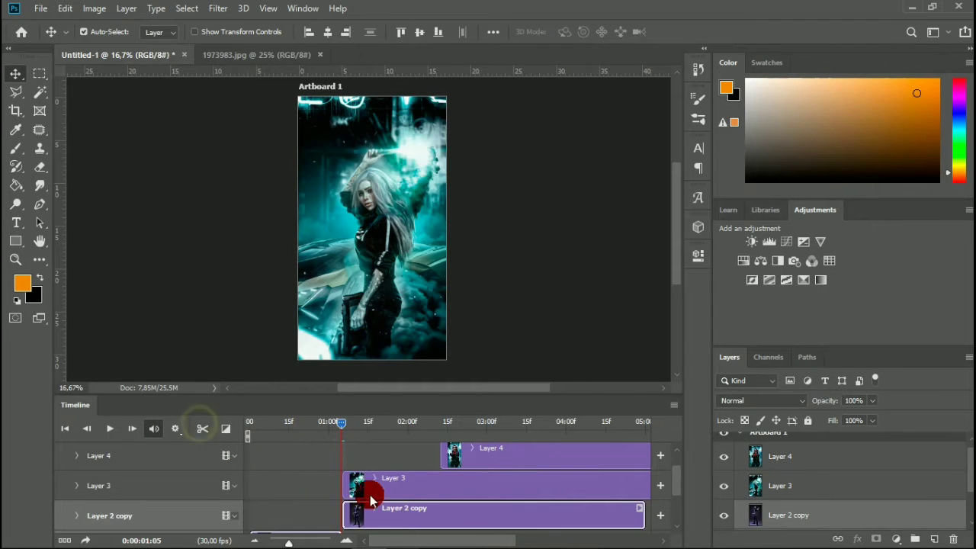
key(Delete)
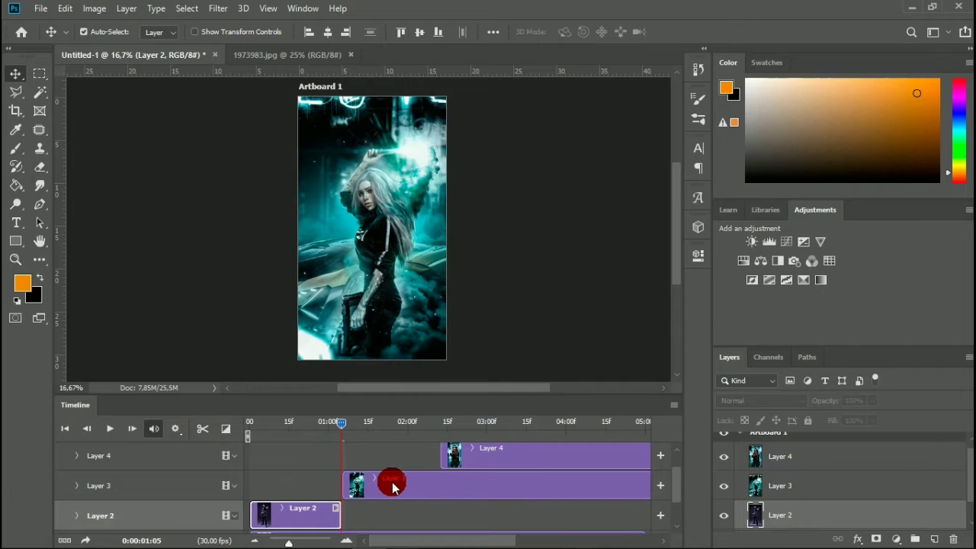
Split the Layer 3 clip at 0:00:02:12, where Layer 4 begins, and delete the part after the cut.
click(393, 487)
drag(336, 427, 439, 486)
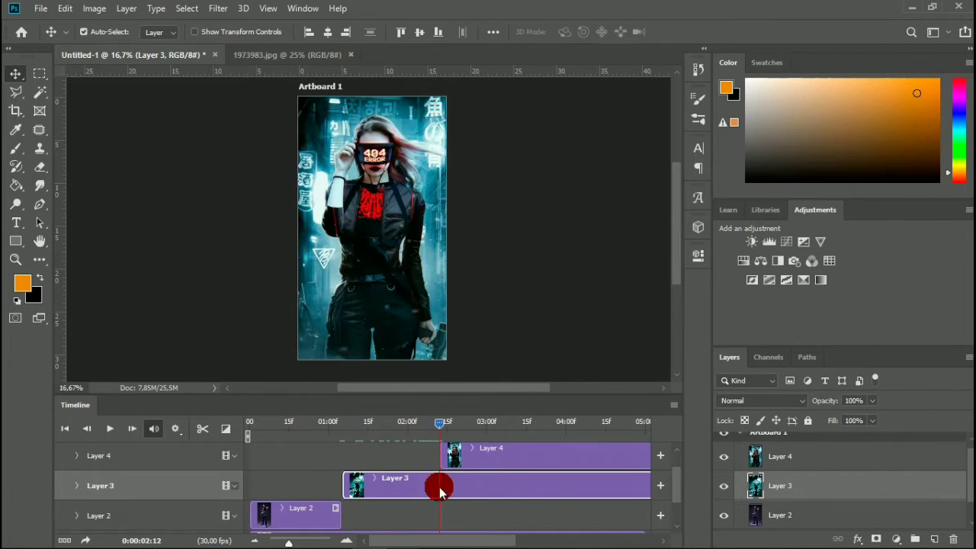
click(202, 428)
key(Delete)
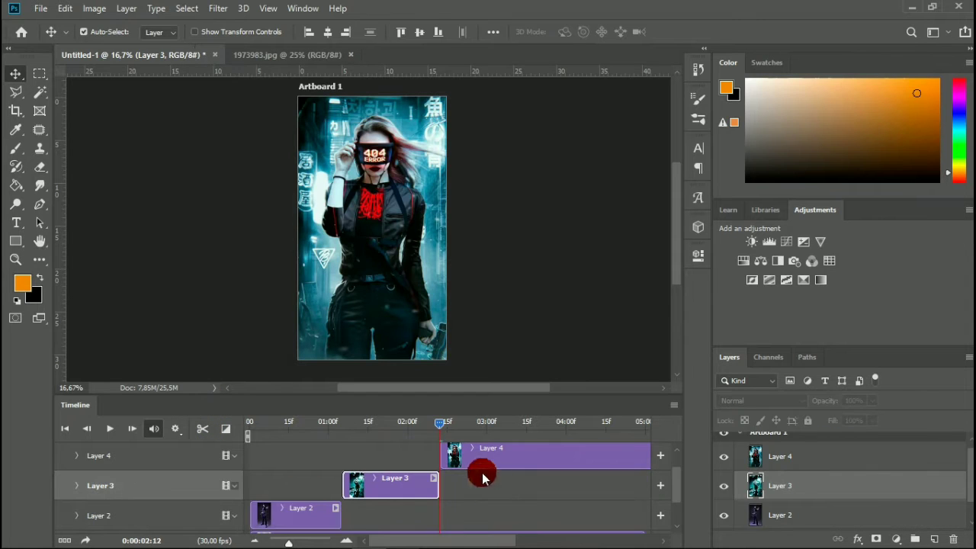
Split the Layer 4 clip at 0:00:03:19.
click(441, 422)
drag(494, 431, 526, 433)
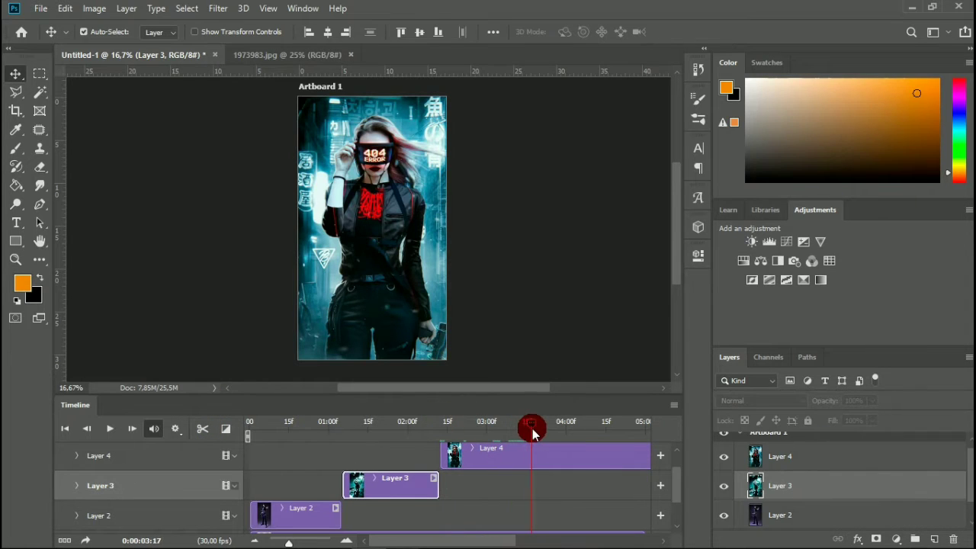
click(481, 457)
click(200, 431)
key(Delete)
key(Delete)
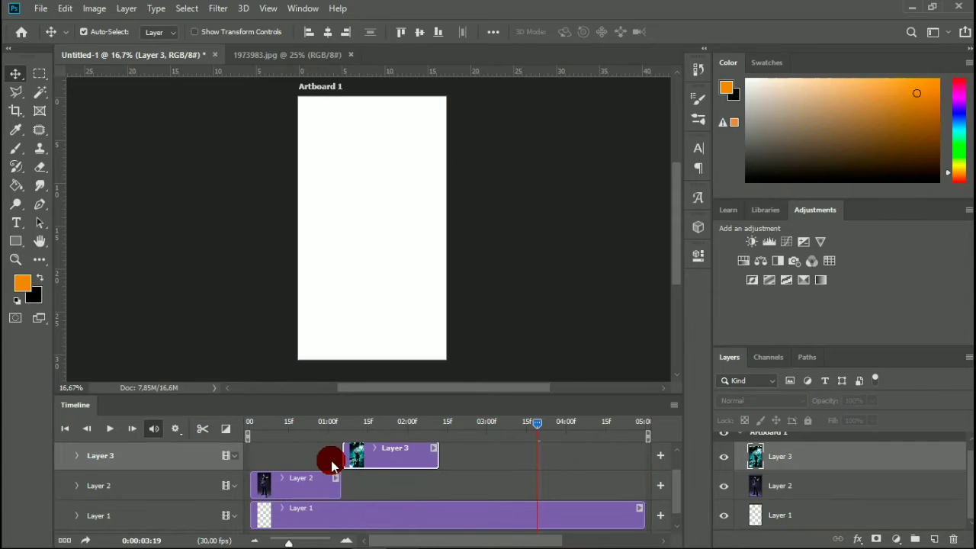
key(ctrl+z)
key(ctrl+z)
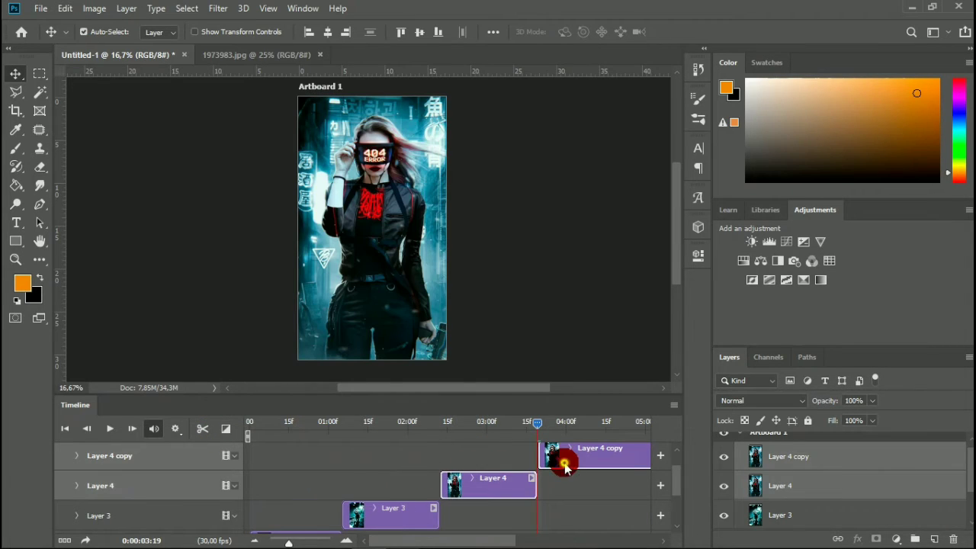
Delete only the Layer 4 copy clip that follows the cut.
click(564, 464)
key(Delete)
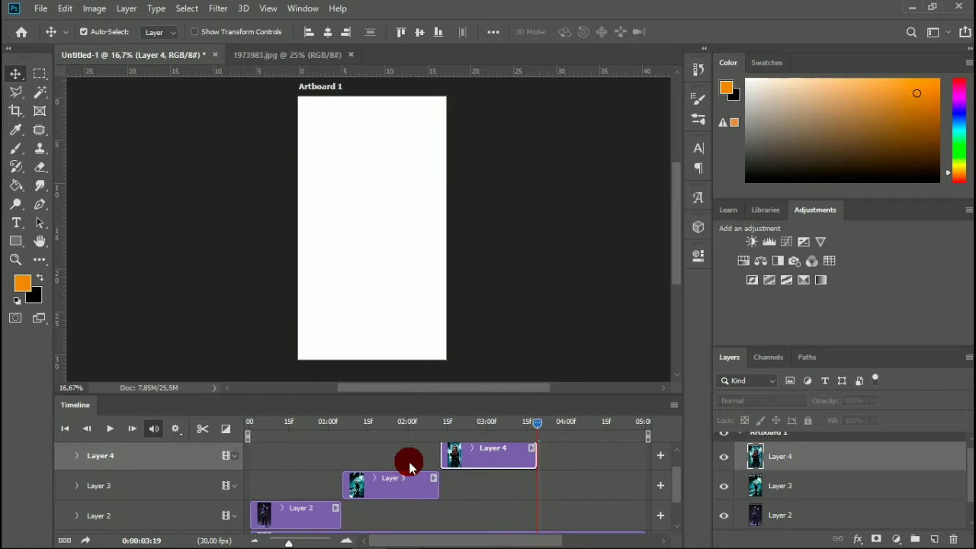
Combine the Layer 2, Layer 3 and Layer 4 clips end to end on one video group track.
drag(307, 510, 303, 480)
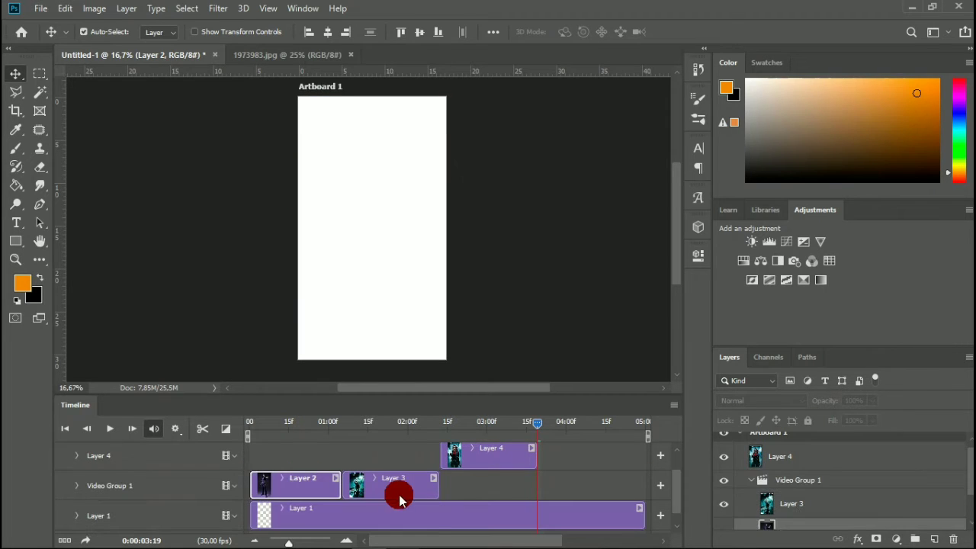
drag(482, 465, 397, 479)
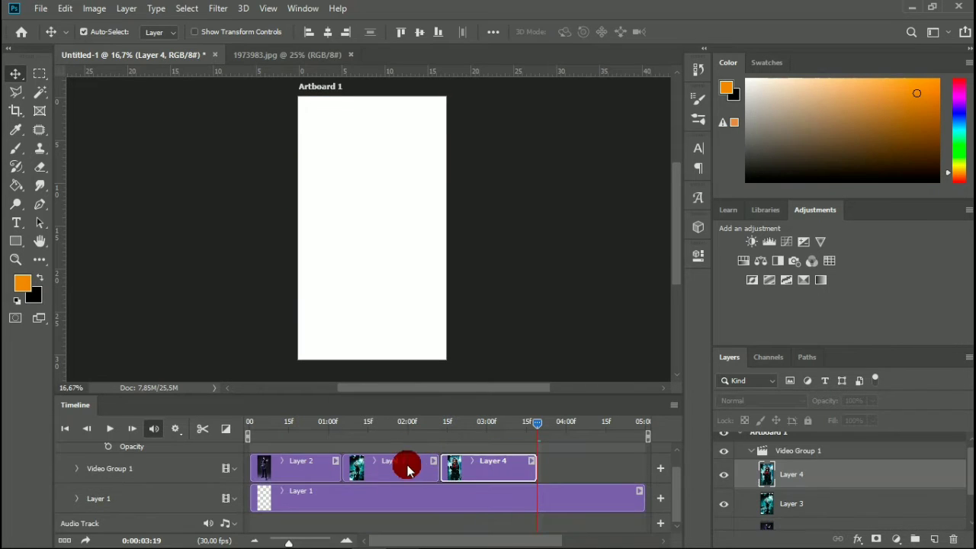
click(548, 457)
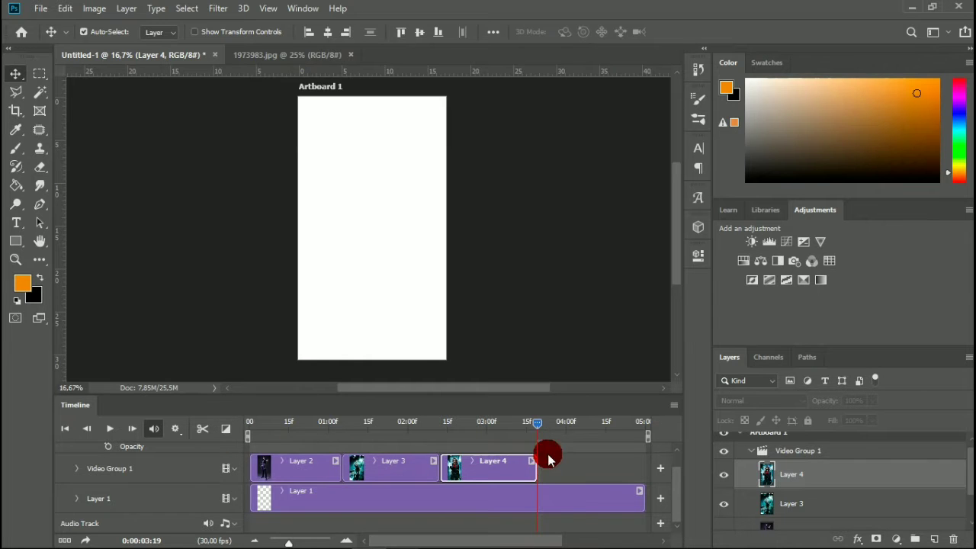
Apply 0.5 s Cross Fade transitions between the Layer 2 and Layer 3 clips and between Layer 3 and Layer 4.
drag(535, 425, 357, 450)
click(227, 429)
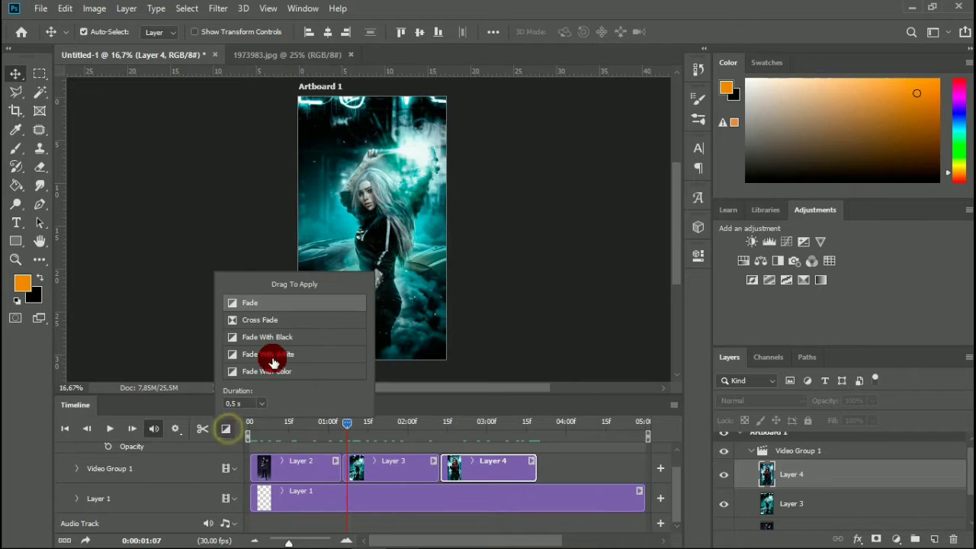
drag(279, 321, 355, 466)
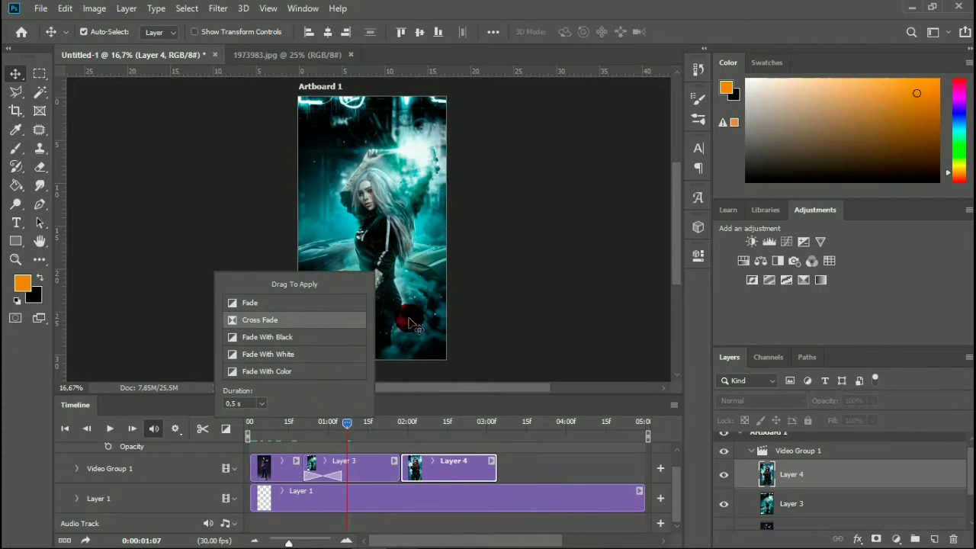
click(256, 393)
click(229, 429)
drag(251, 319, 417, 456)
click(435, 379)
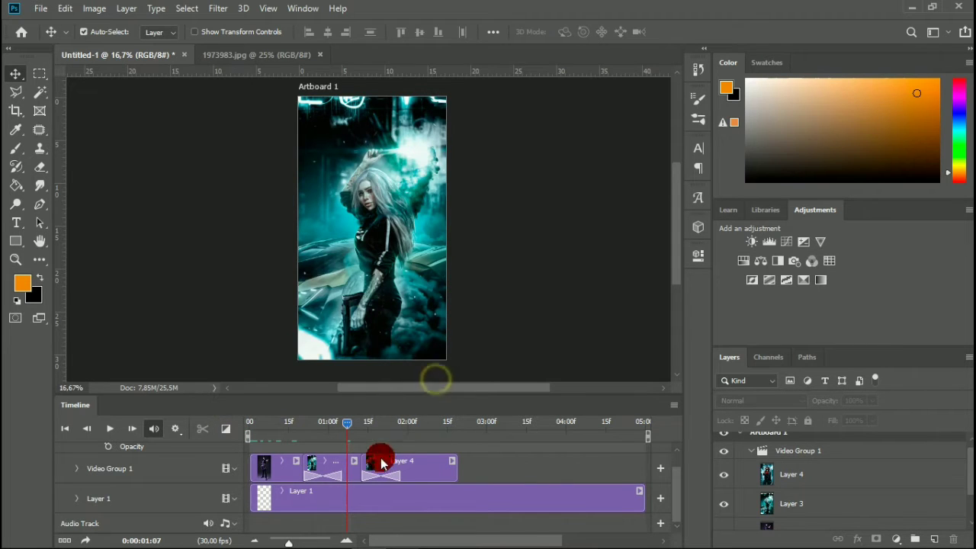
Preview the transitions and lengthen the clips in the video group so the sequence ends at about 3 seconds 10 frames.
click(341, 424)
drag(318, 432, 475, 466)
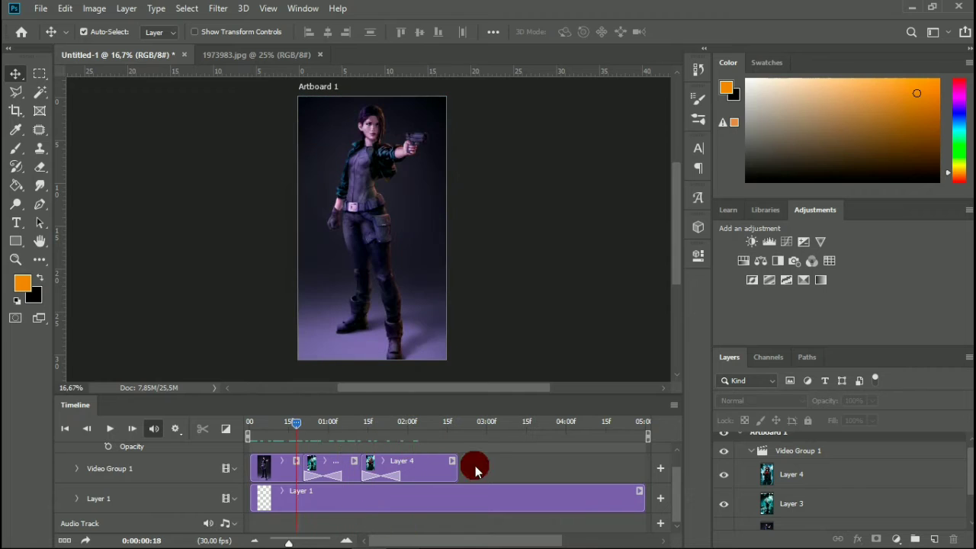
click(351, 470)
drag(413, 464, 486, 466)
click(349, 465)
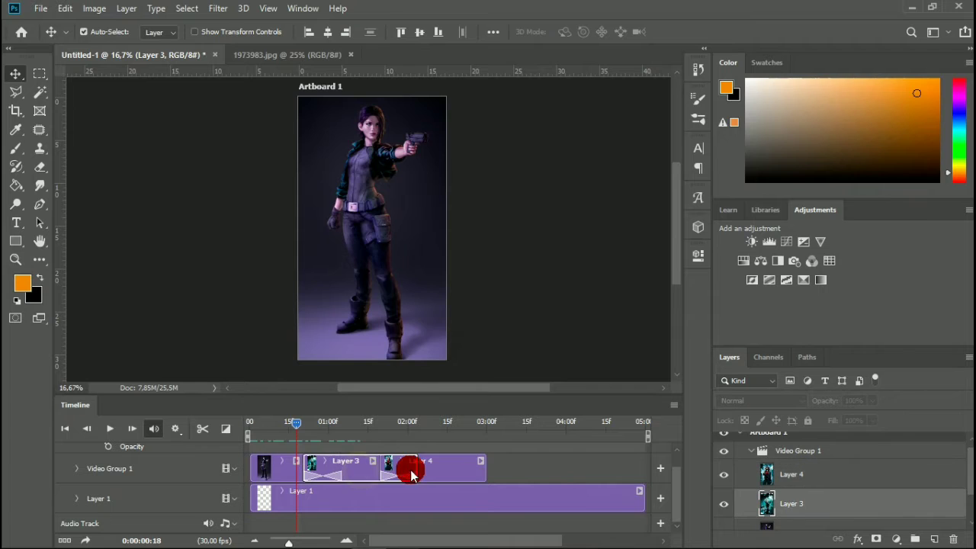
click(424, 472)
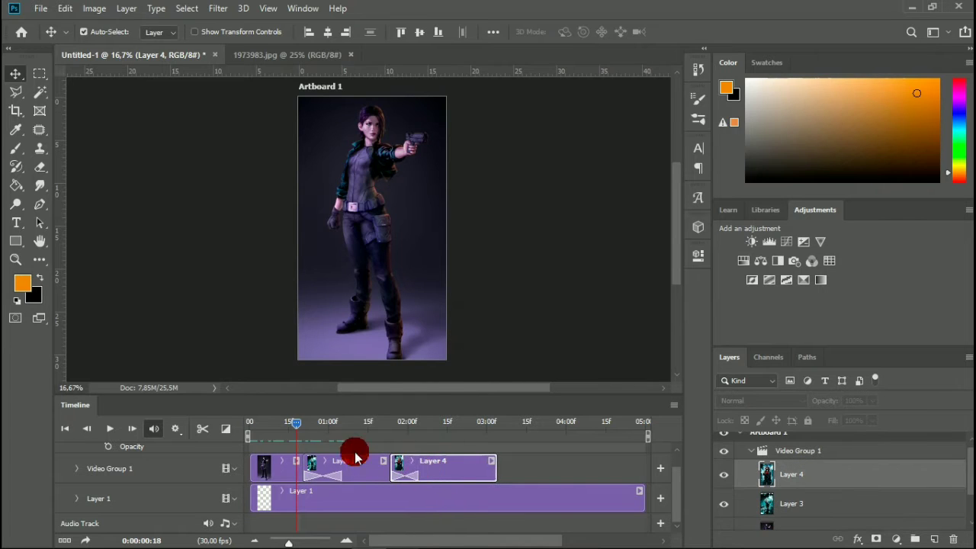
click(283, 460)
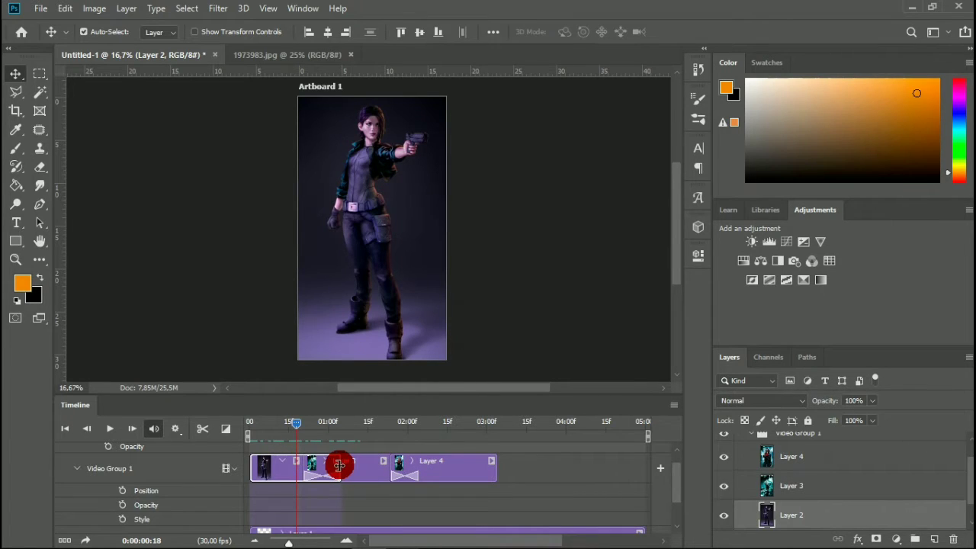
drag(338, 465, 386, 465)
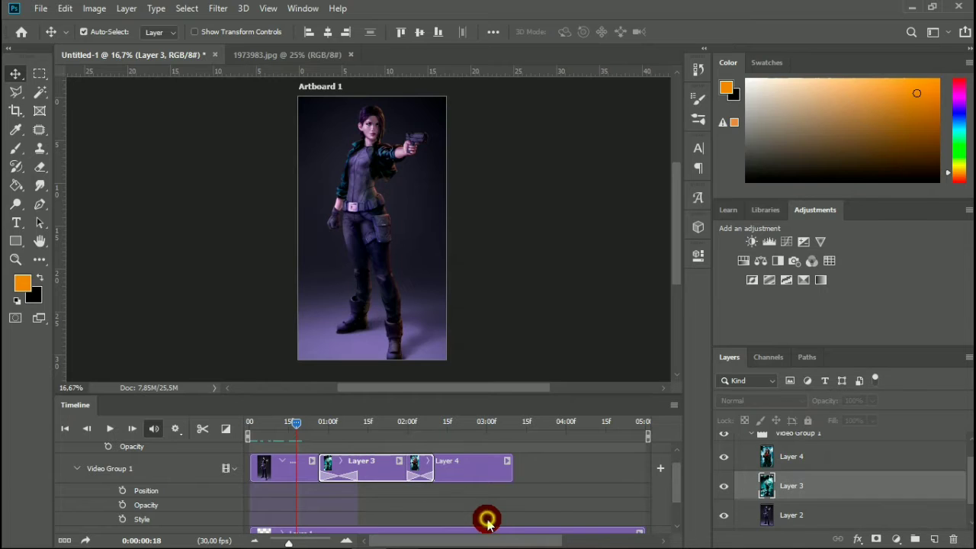
Return the playhead to 0:00:00:00 at the start of the timeline.
drag(295, 423, 208, 446)
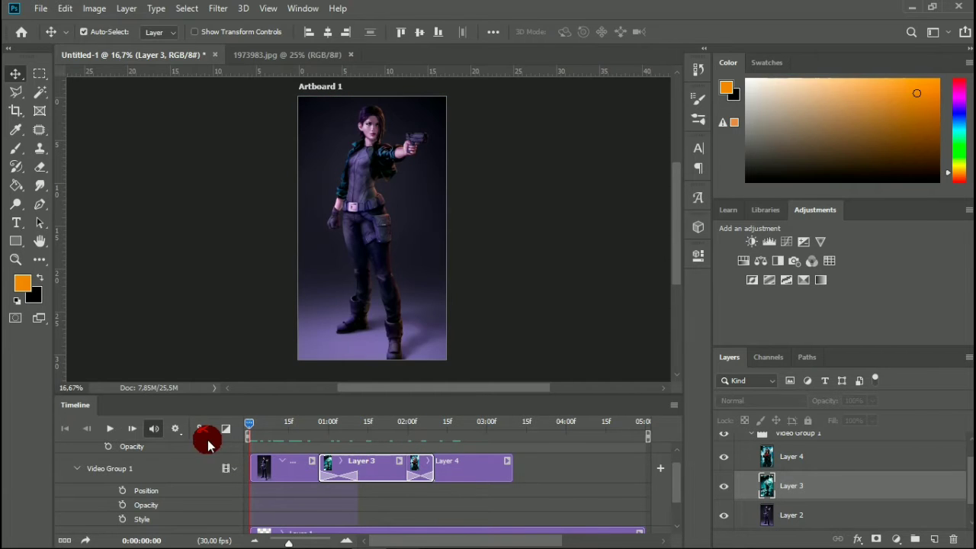
click(411, 282)
scroll(462, 455, down, 1)
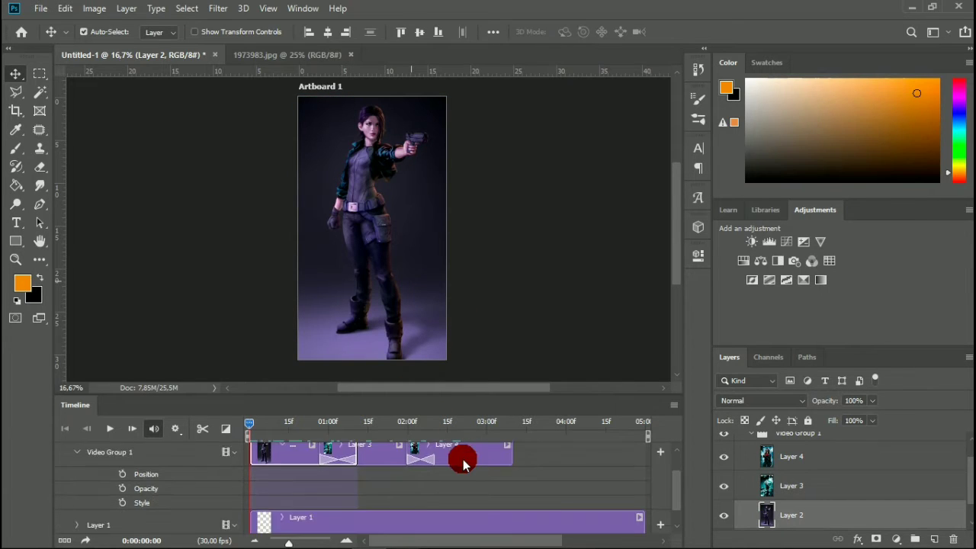
scroll(463, 459, up, 2)
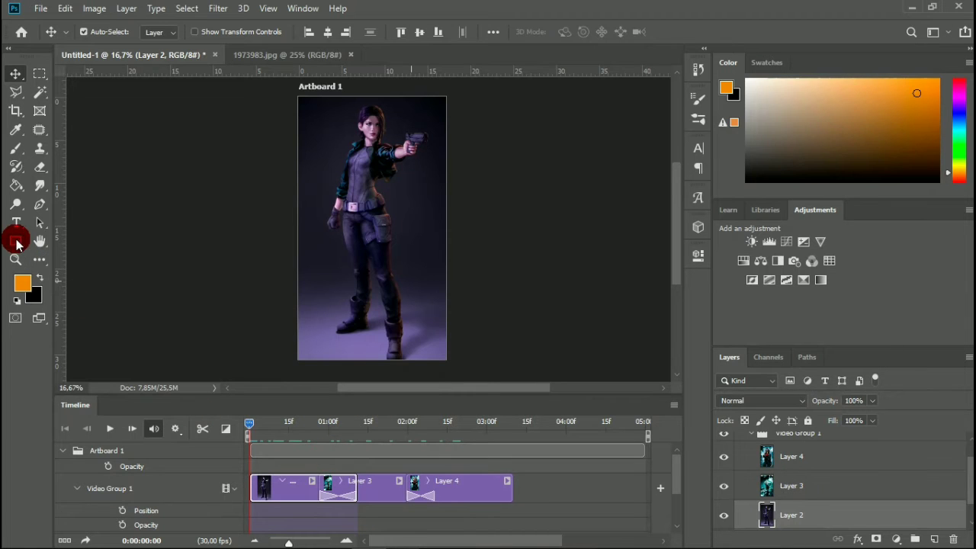
Draw a rectangle shape about 2156 × 759 px across the middle of the artboard, above Layer 4.
click(777, 457)
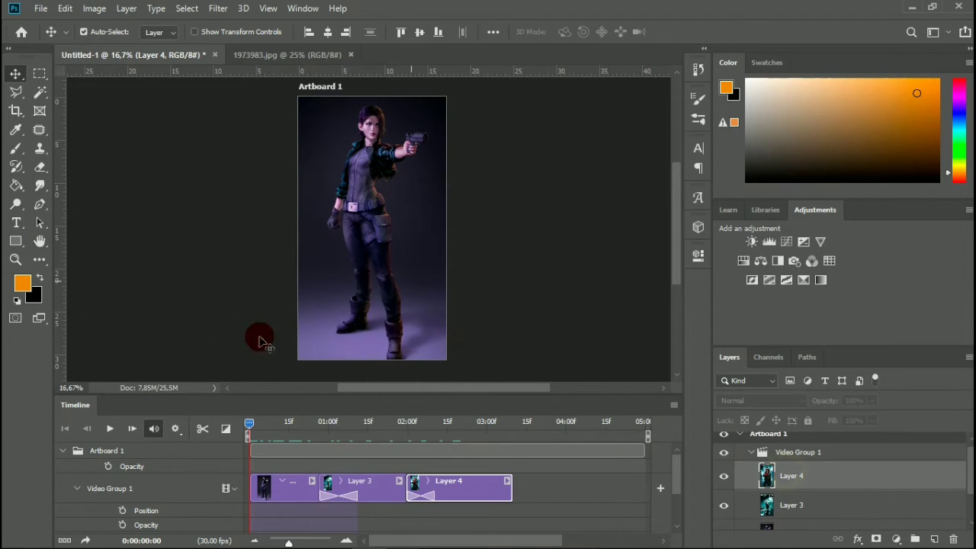
click(15, 240)
drag(246, 172, 500, 262)
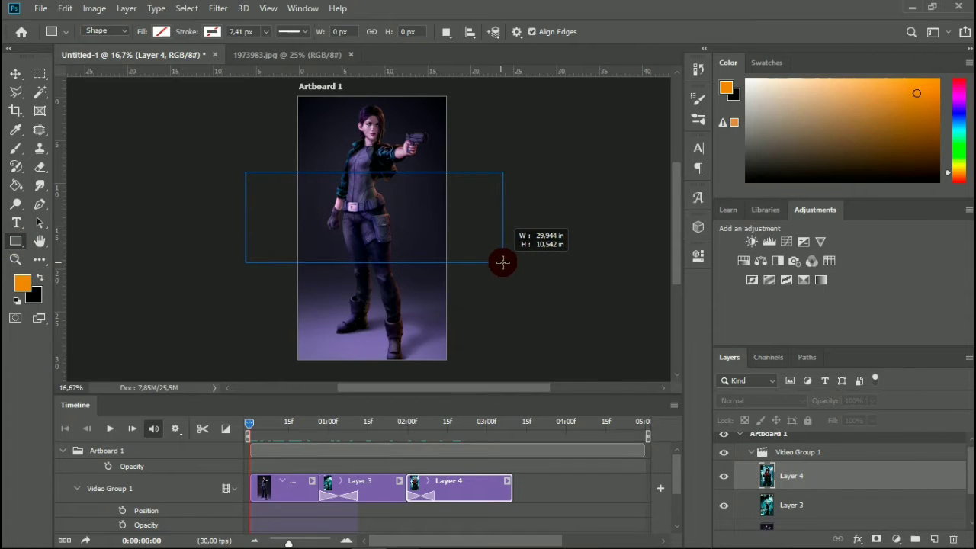
drag(502, 263, 503, 262)
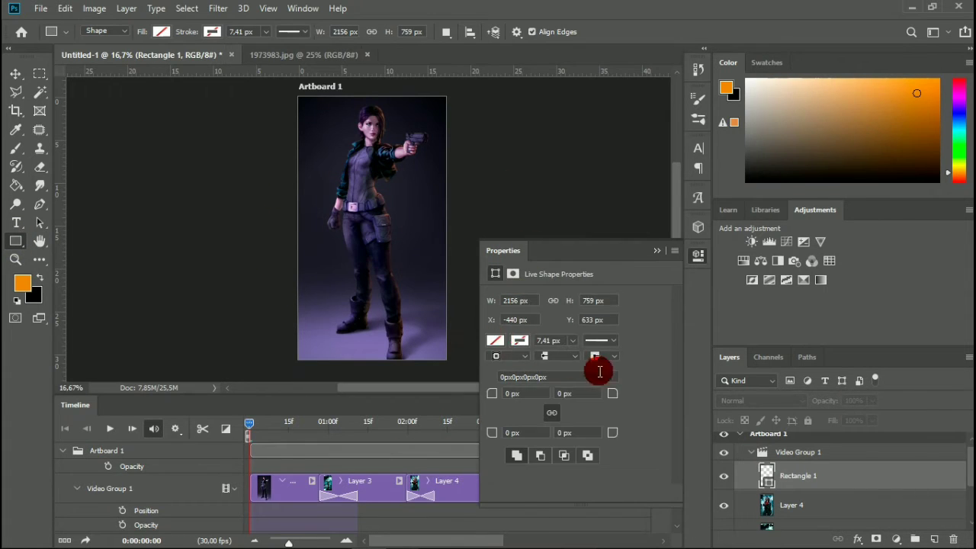
Set the rectangle's fill to a light periwinkle blue.
click(497, 341)
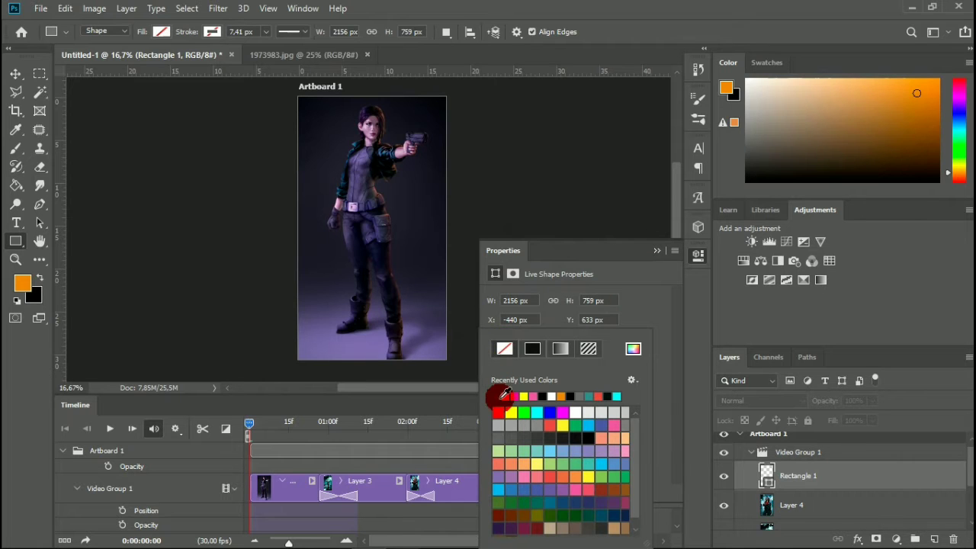
click(503, 395)
click(657, 250)
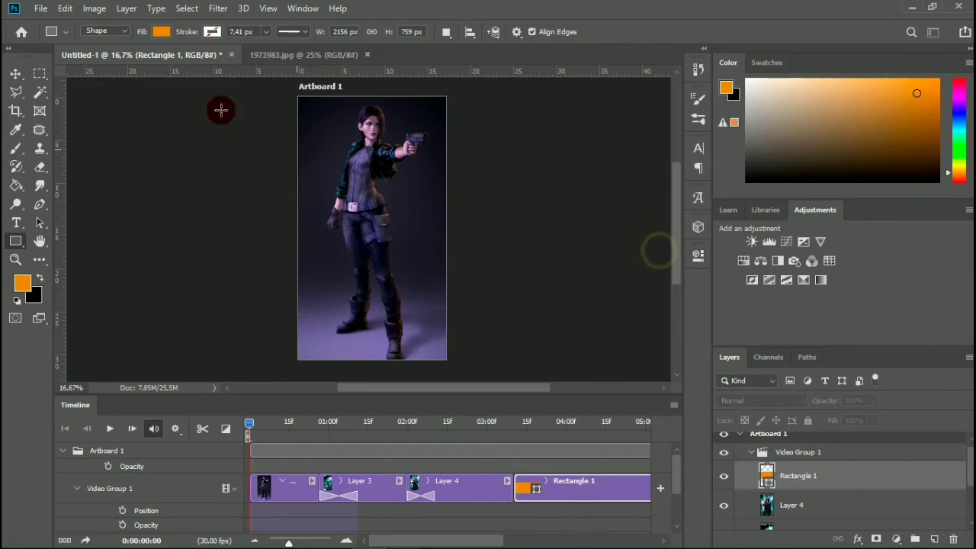
click(161, 31)
click(189, 162)
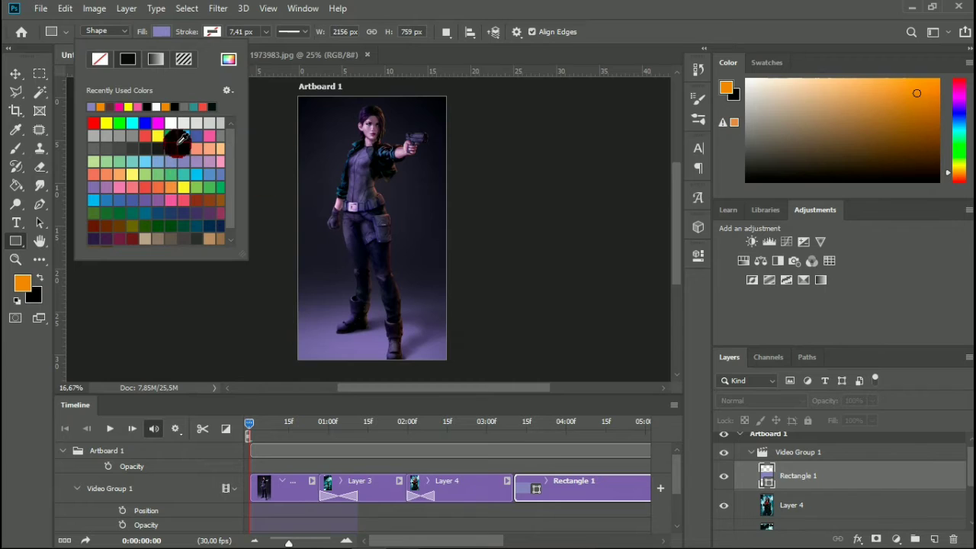
Move the Rectangle 1 layer out of Video Group 1 so it sits above the group on its own track.
click(11, 77)
drag(818, 475, 816, 442)
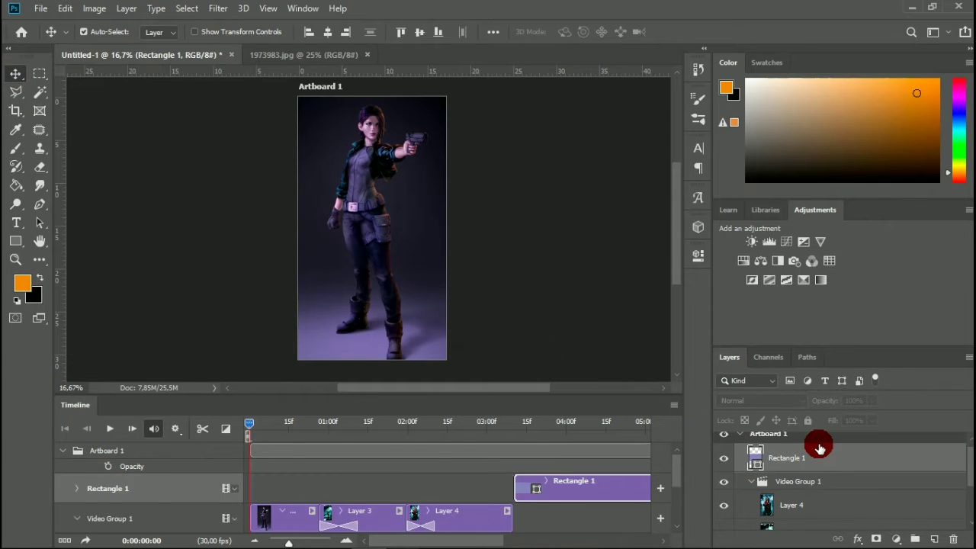
Shift the Rectangle 1 clip along its track so it starts at 0:00:00:00.
click(584, 479)
drag(476, 472, 314, 473)
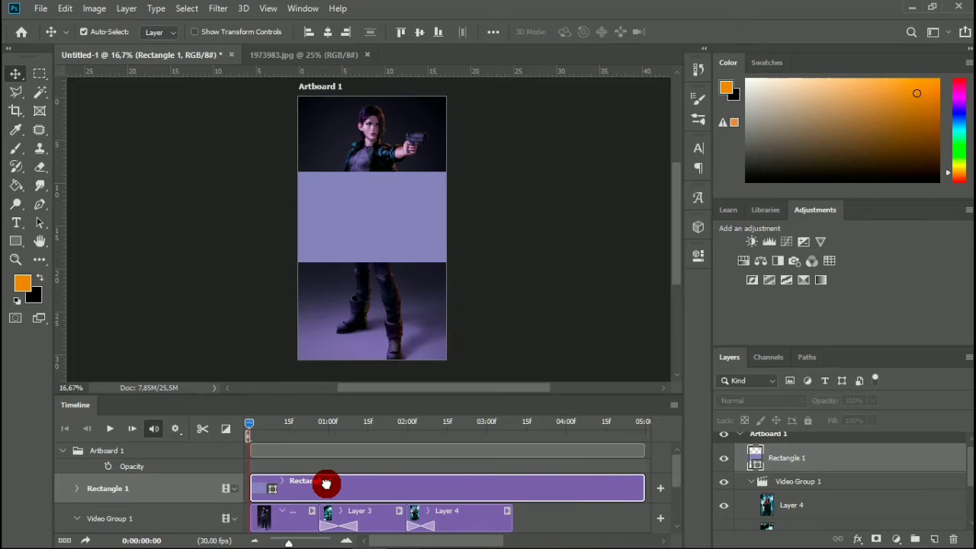
Apply a red linear Gradient Overlay to the Rectangle 1 layer and lower the layer's opacity to 52%.
double_click(844, 463)
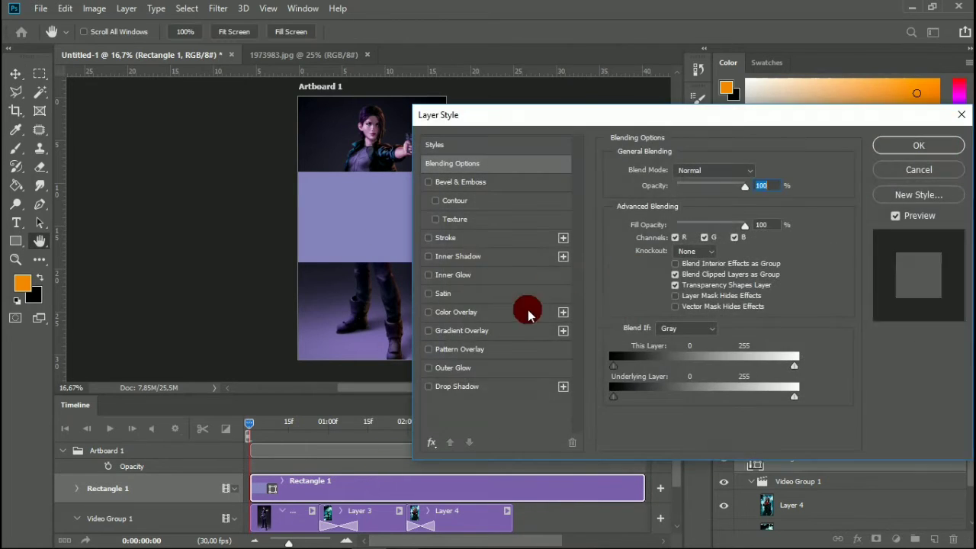
click(488, 331)
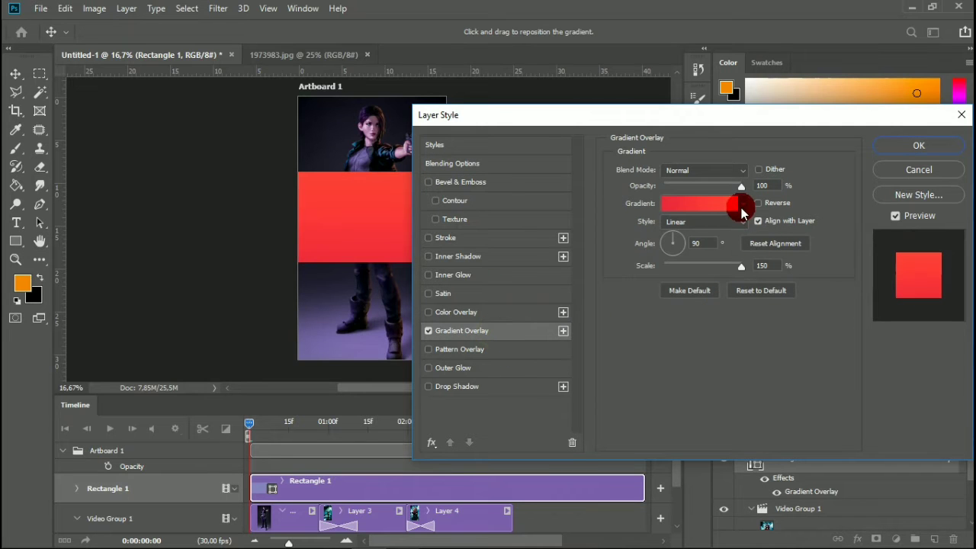
click(715, 203)
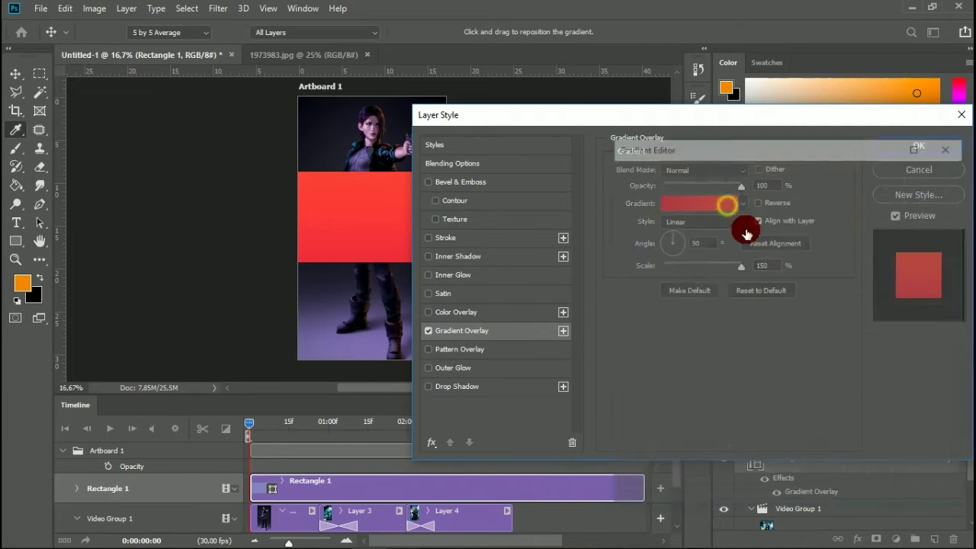
click(922, 180)
click(919, 150)
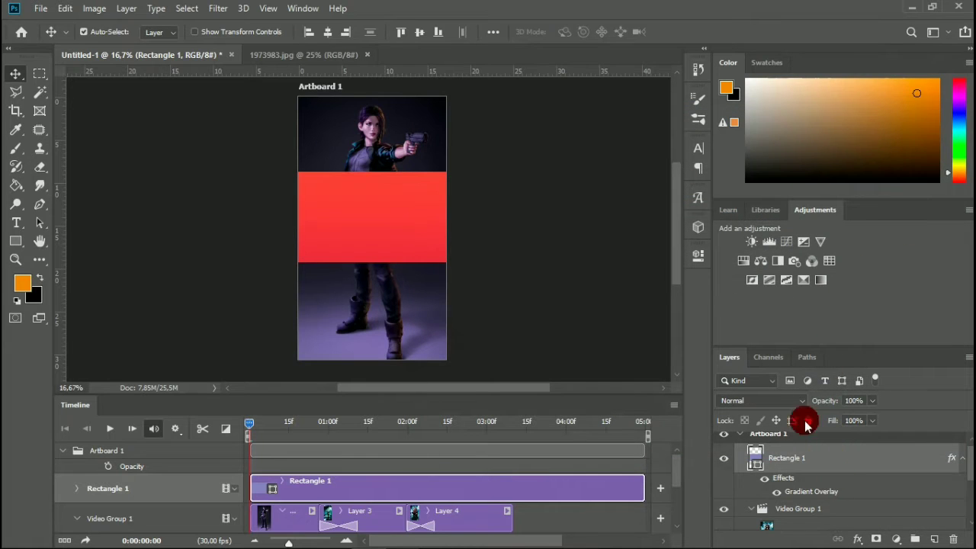
drag(823, 402, 789, 416)
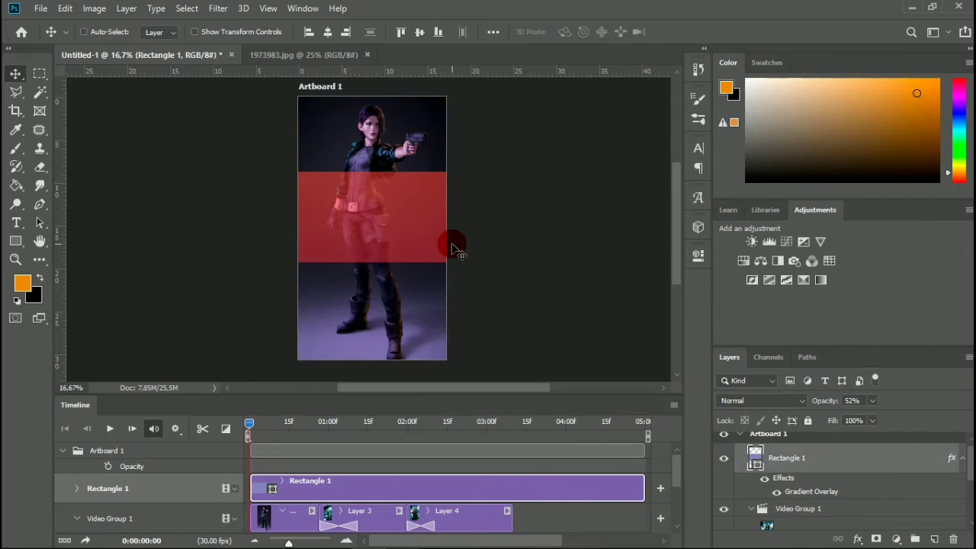
Rotate the rectangle to -30° and move it up and left until it lies just beyond the artboard's top-left corner.
key(ctrl+t)
drag(524, 248, 536, 192)
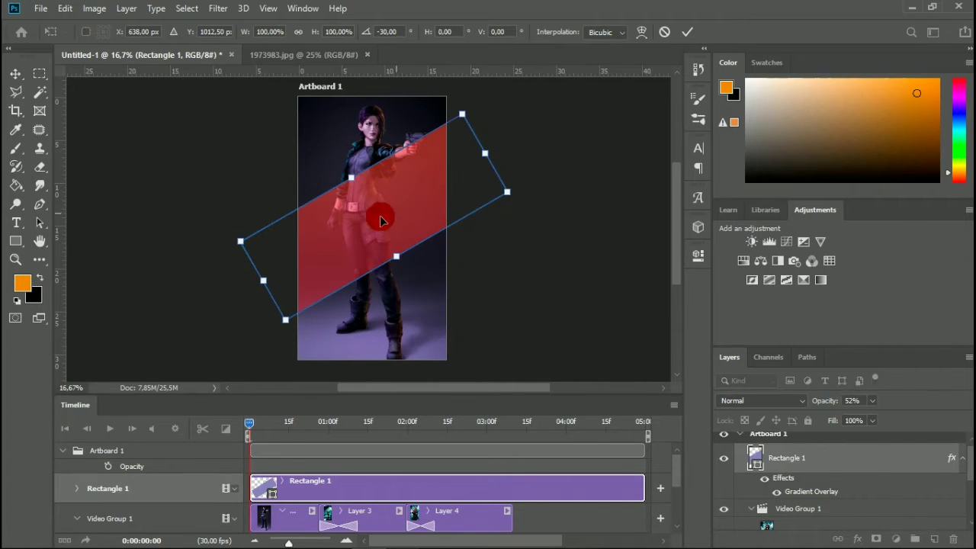
drag(377, 218, 374, 148)
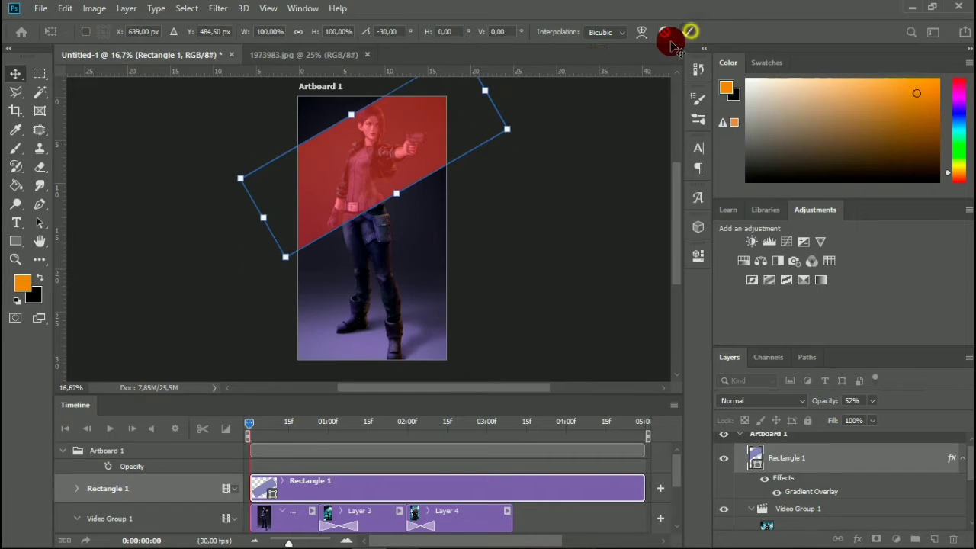
click(686, 31)
drag(344, 178, 321, 106)
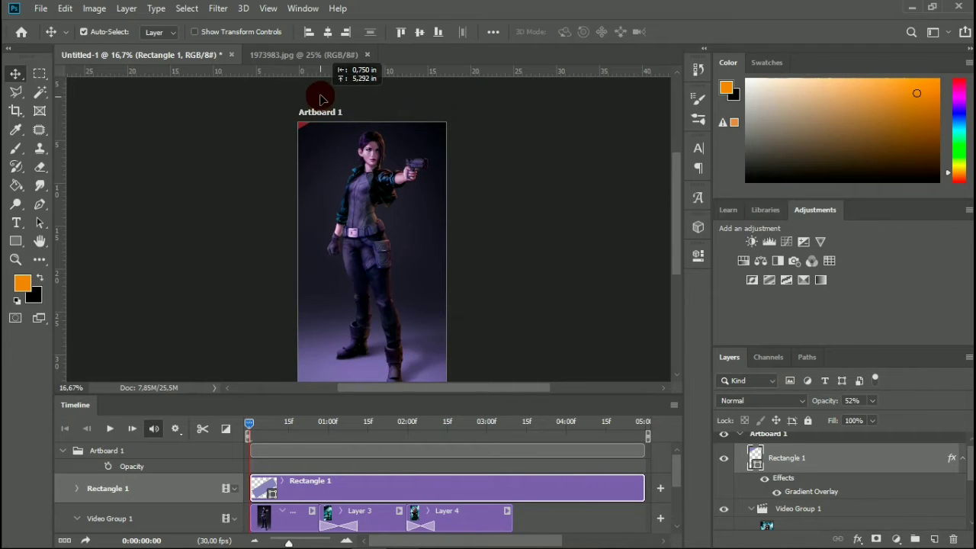
drag(320, 95, 315, 91)
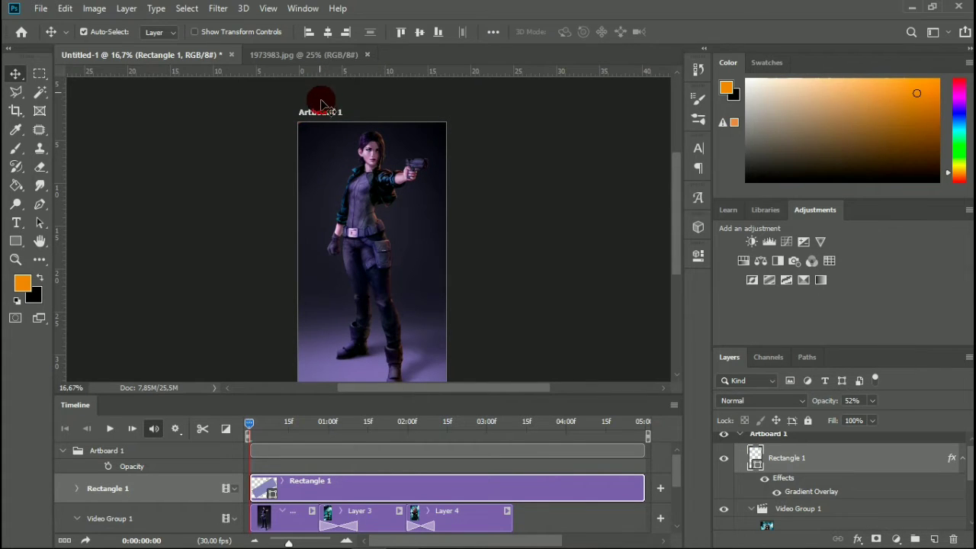
Trim the end of the Rectangle 1 clip to match the end of the Layer 4 clip.
scroll(385, 457, down, 2)
scroll(637, 470, up, 1)
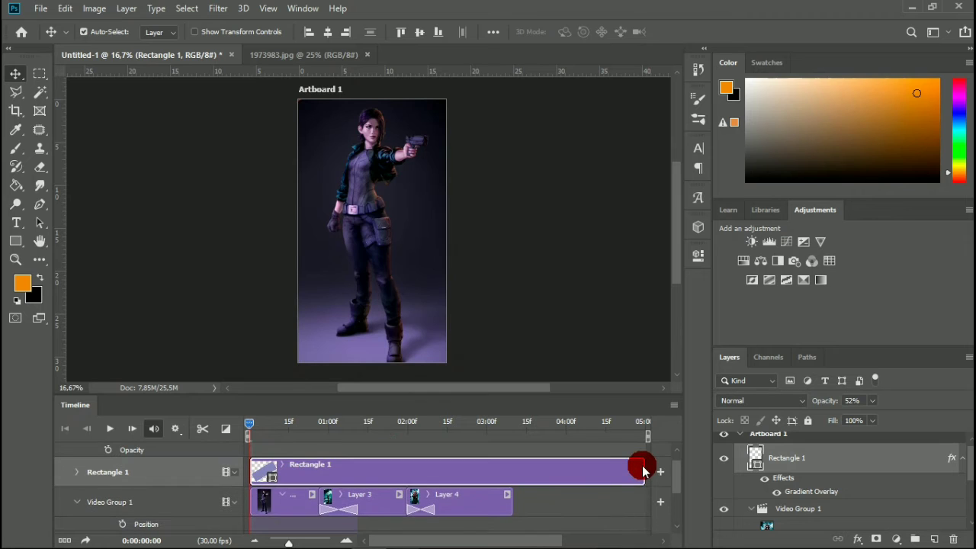
drag(641, 471, 509, 485)
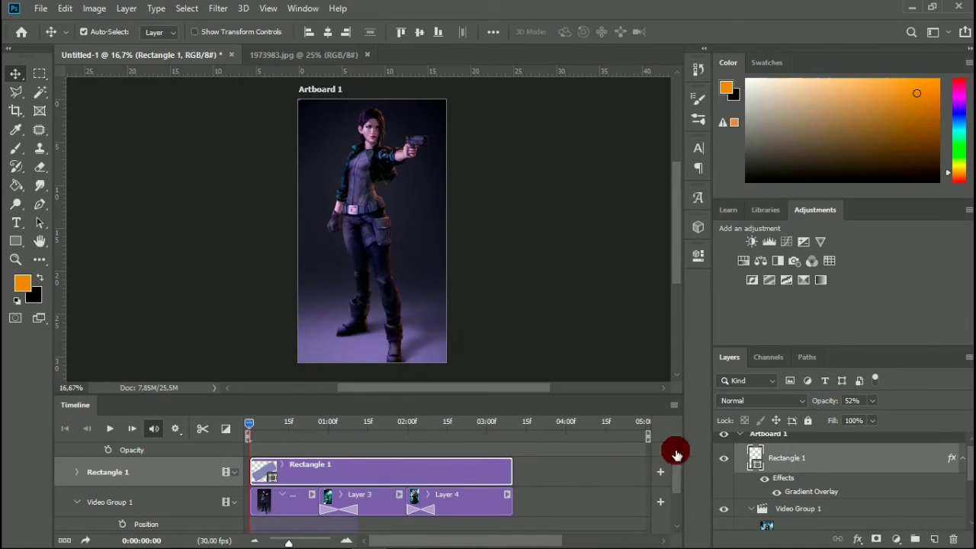
Convert Rectangle 1 to a smart object and enable Transform keyframing on its track at 0:00:00:00.
right_click(823, 462)
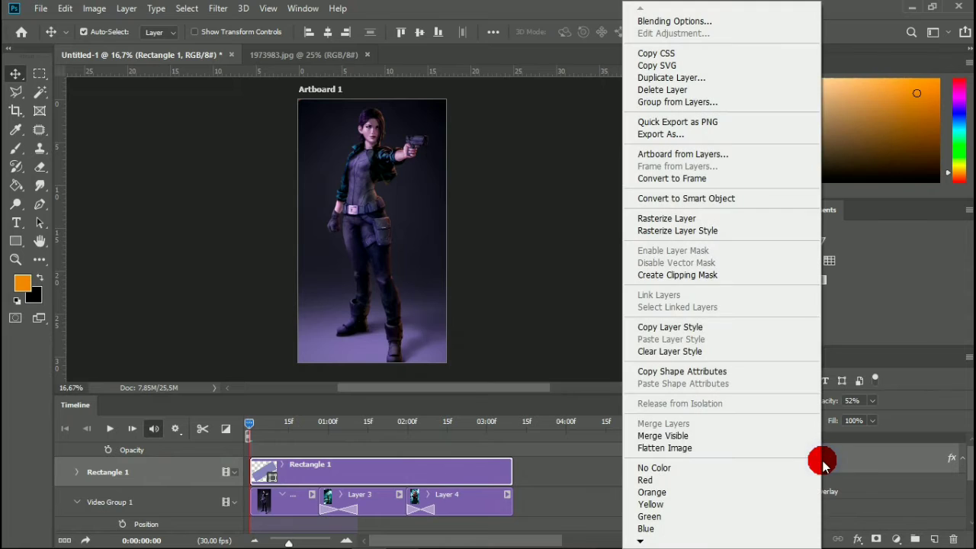
click(715, 200)
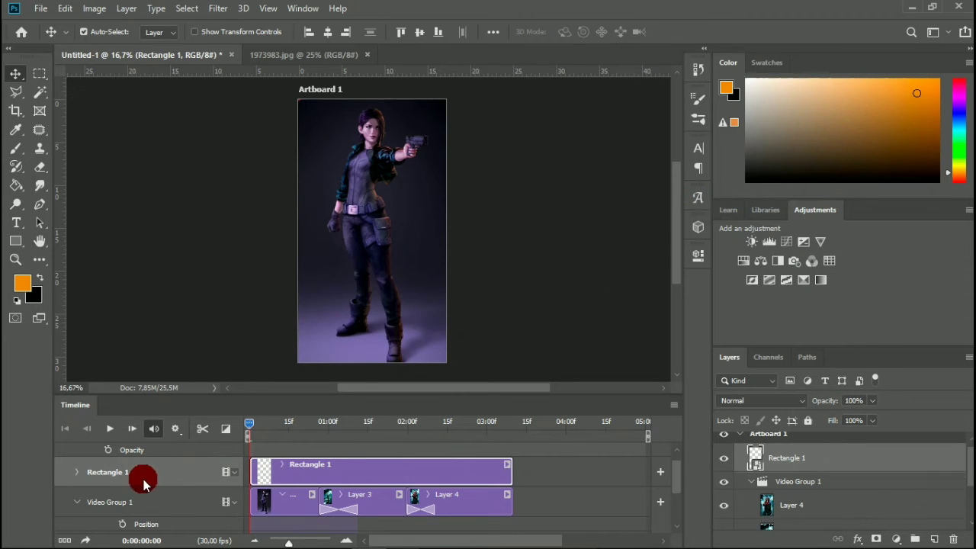
click(76, 472)
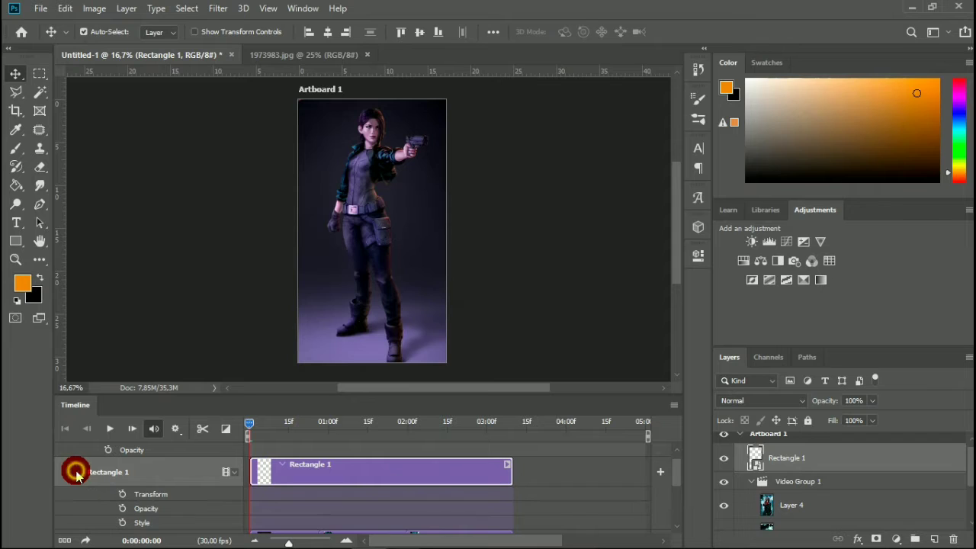
click(121, 496)
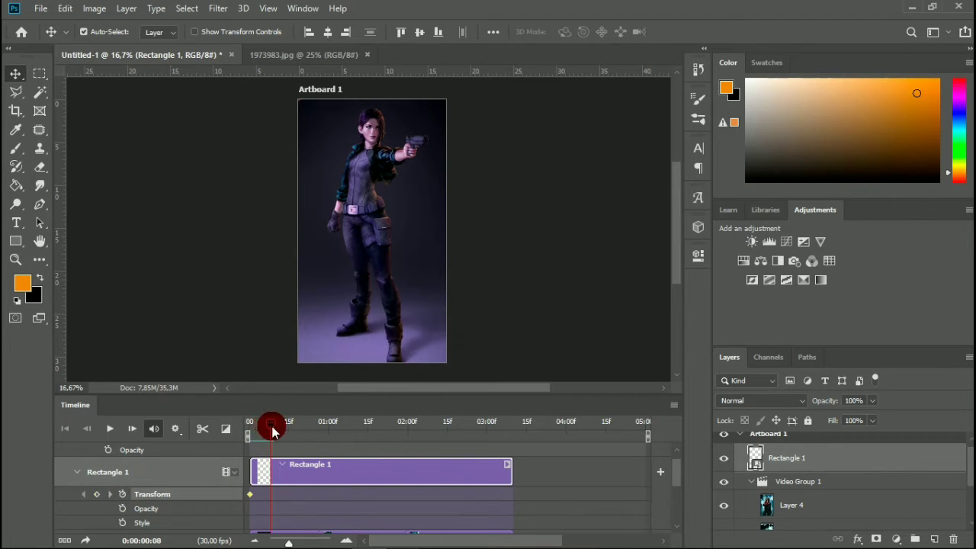
click(301, 102)
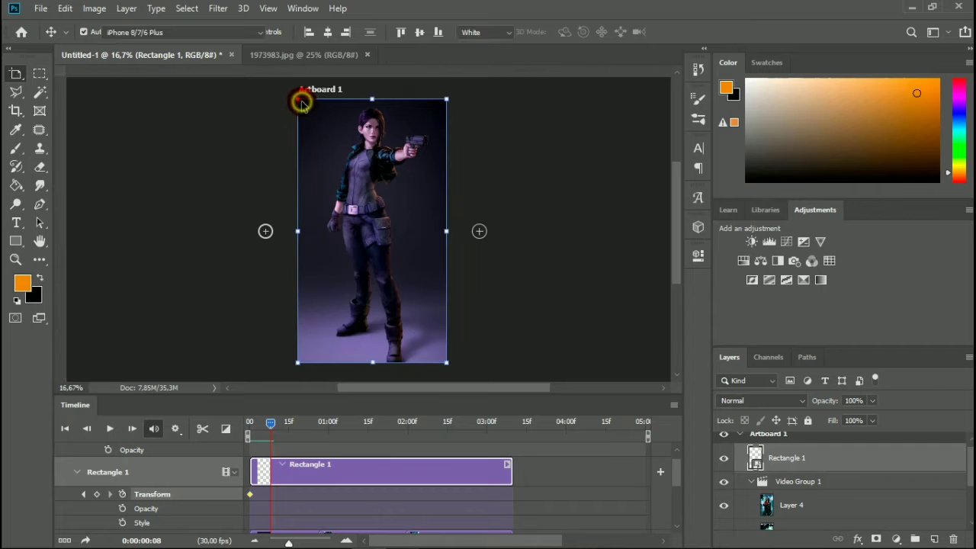
click(592, 152)
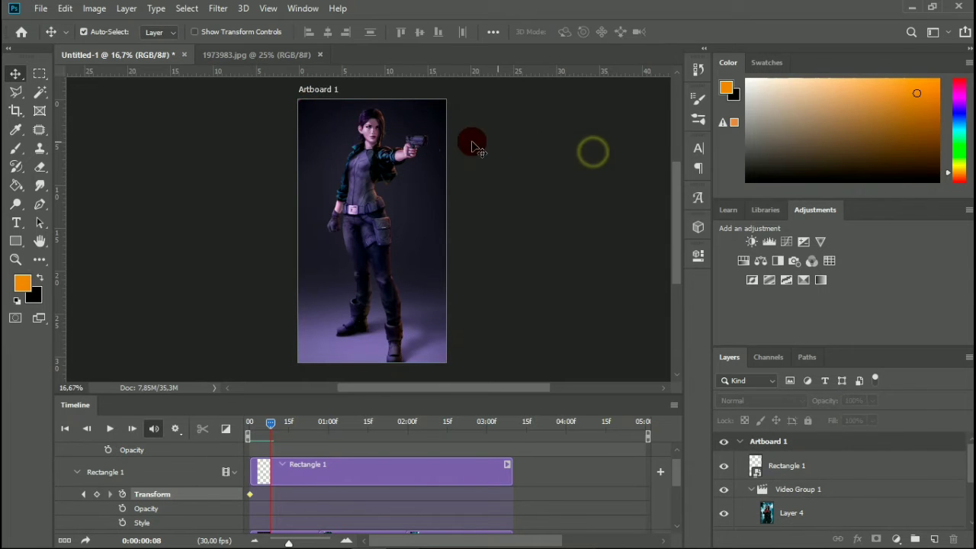
click(301, 99)
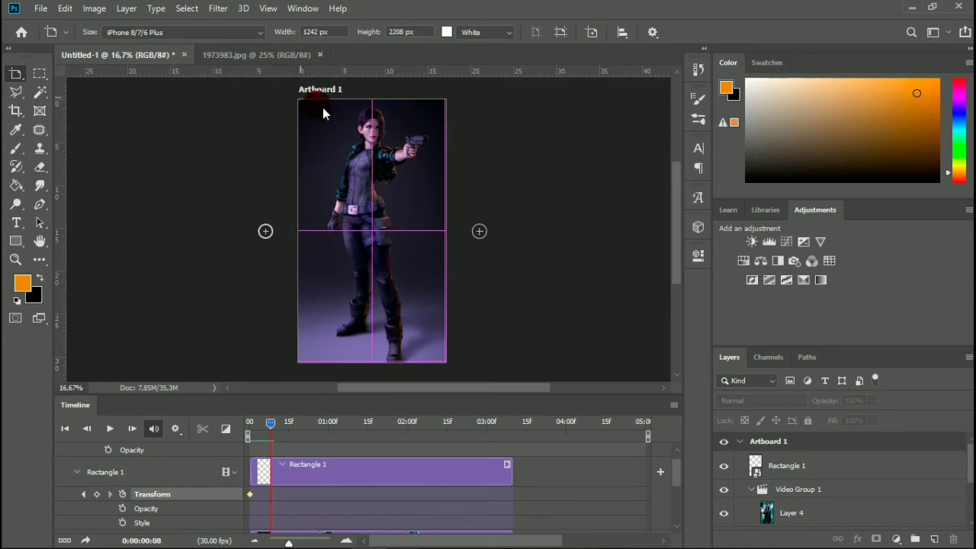
click(527, 126)
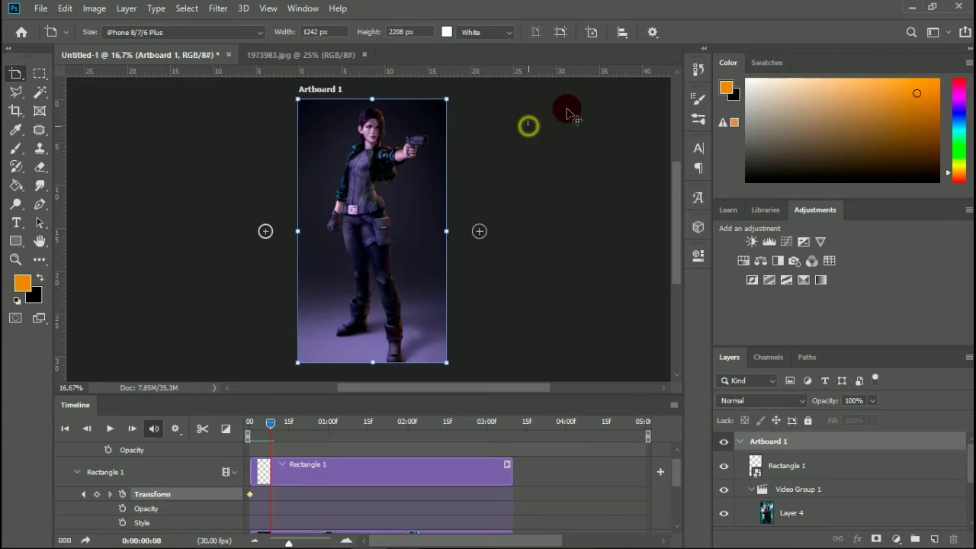
Keyframe Rectangle 1 at 0:00:00:08 over the artboard's upper part, moving it to X 561 px, Y 79.5 px.
click(302, 476)
key(ctrl+t)
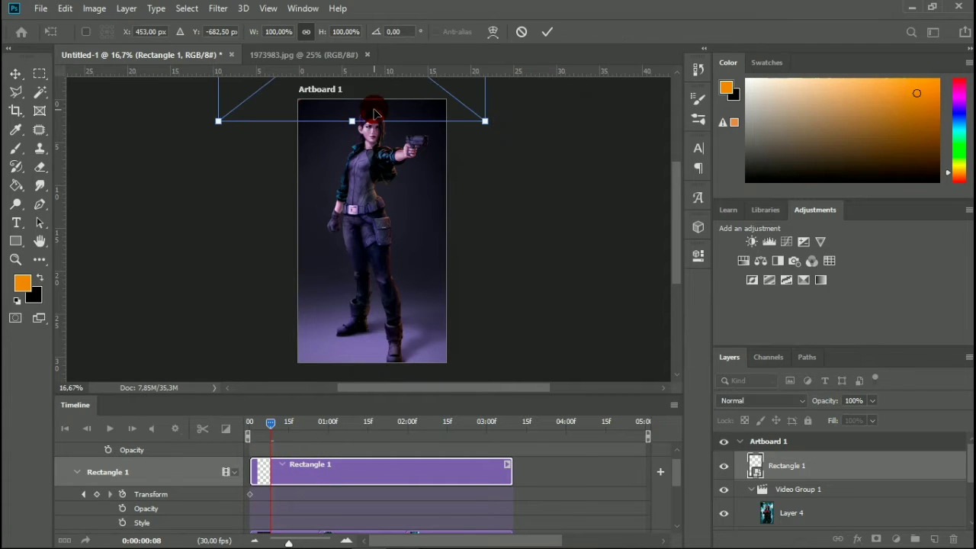
drag(374, 115, 387, 205)
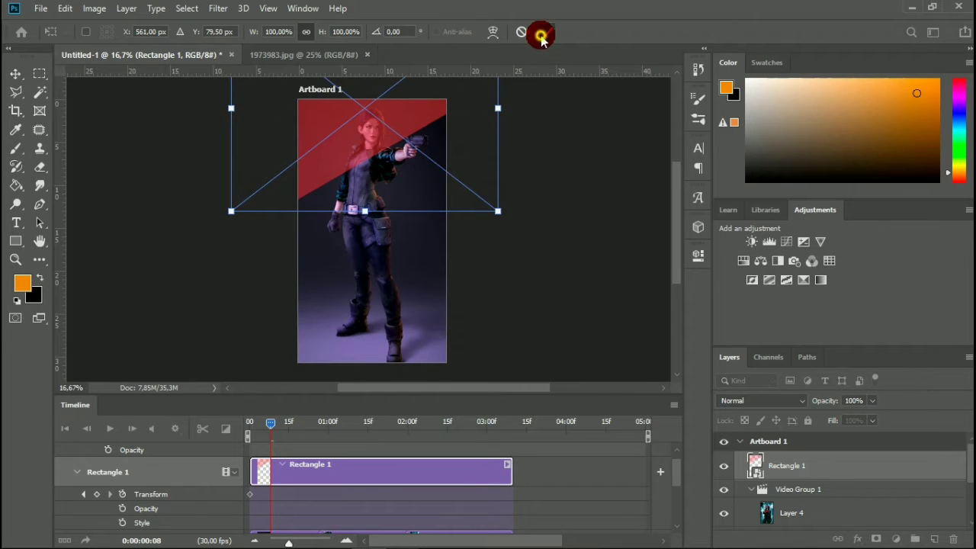
click(541, 35)
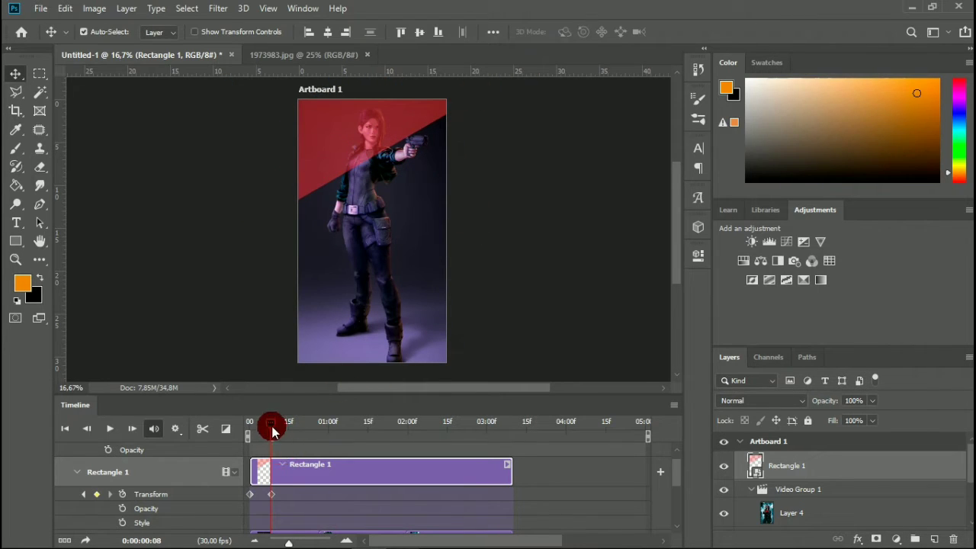
Add a Transform keyframe shortly after 0:00:02:00 with the red band moved down across the artboard's middle.
drag(272, 428, 430, 435)
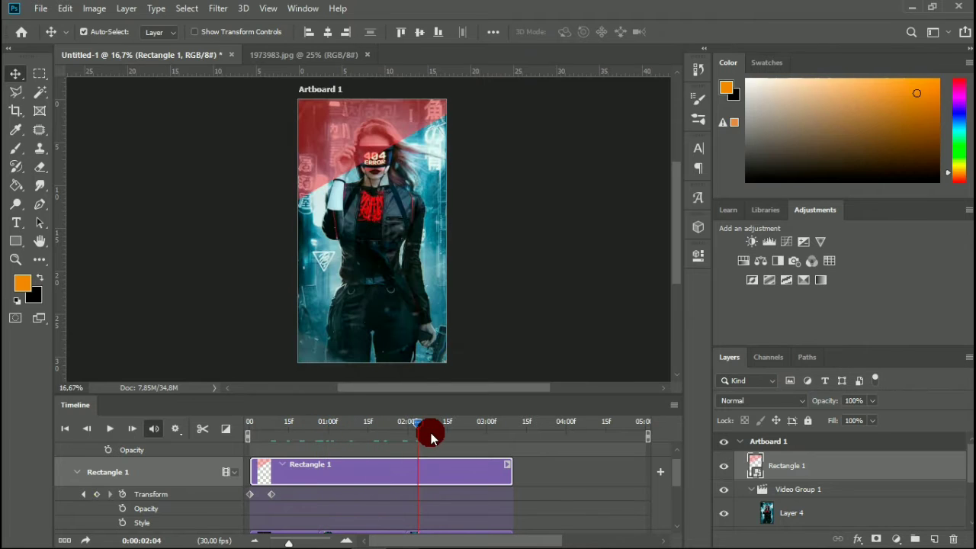
drag(369, 161, 372, 220)
Keyframe the red band over the artboard's lower half at 0:00:02:29 and completely below the artboard at 0:00:03:07.
drag(433, 431, 465, 436)
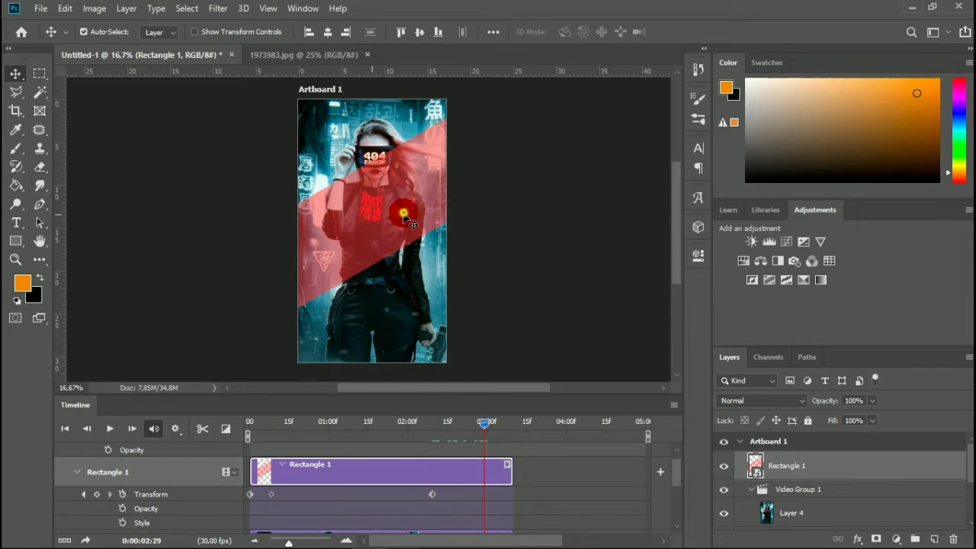
drag(404, 211, 410, 305)
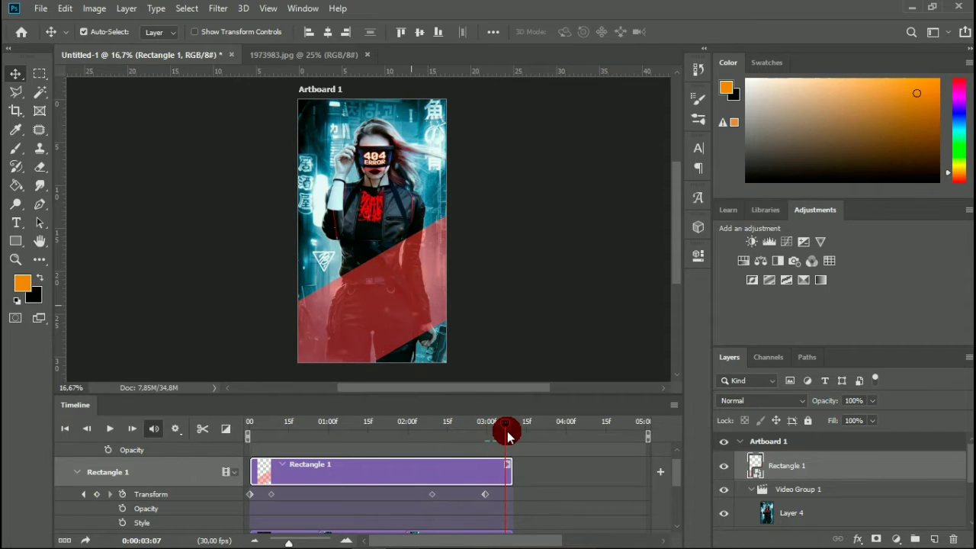
drag(420, 283, 435, 355)
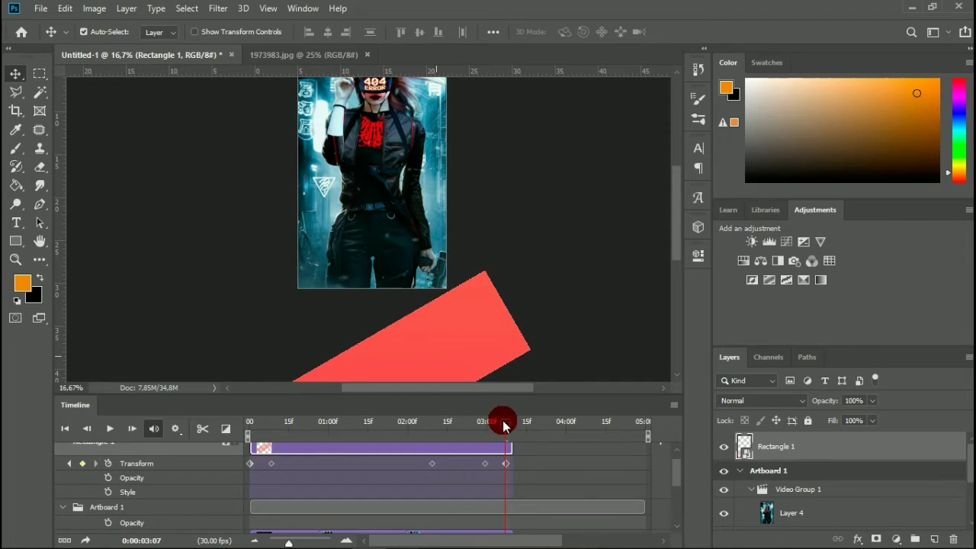
Return the playhead to 0:00:00:00 and play the start of the animation to check the band's movement.
drag(488, 428, 229, 449)
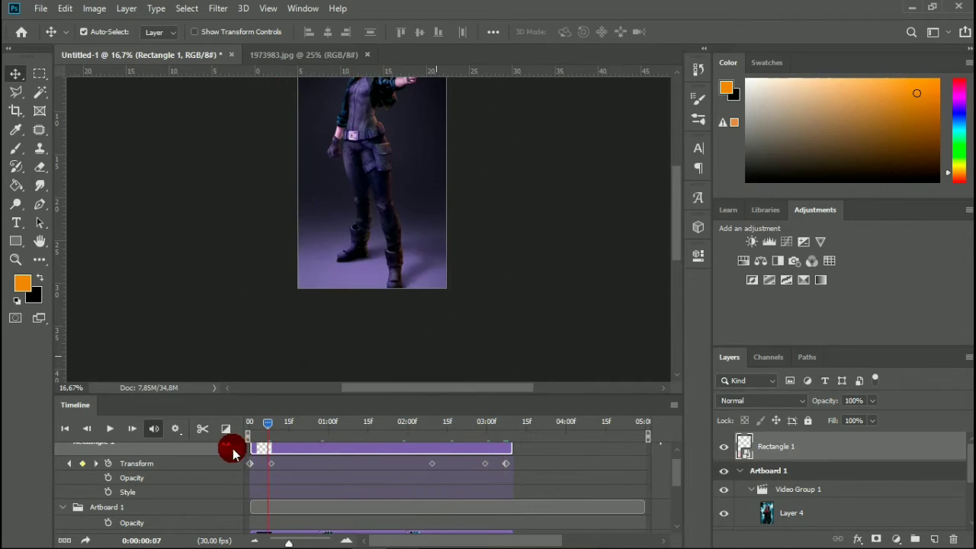
scroll(448, 307, up, 8)
click(566, 291)
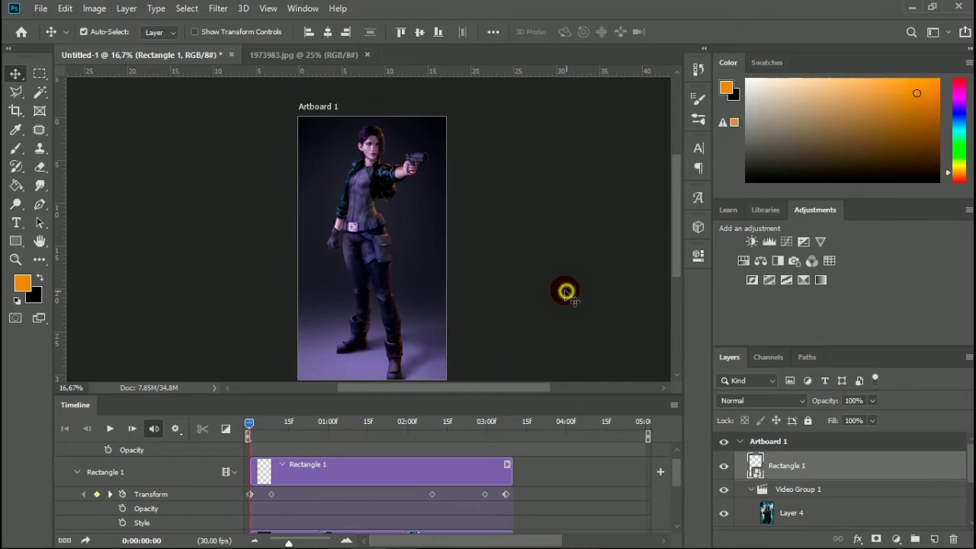
click(109, 429)
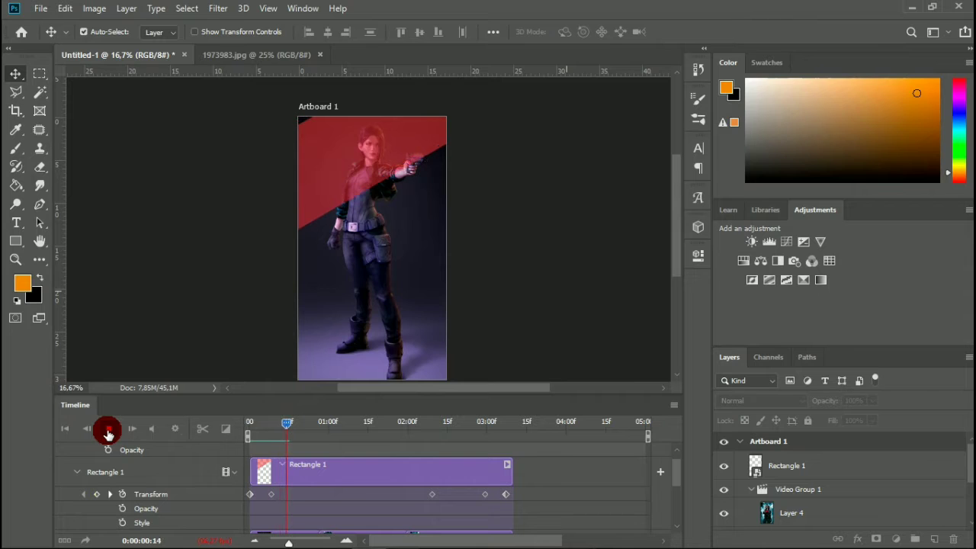
click(108, 430)
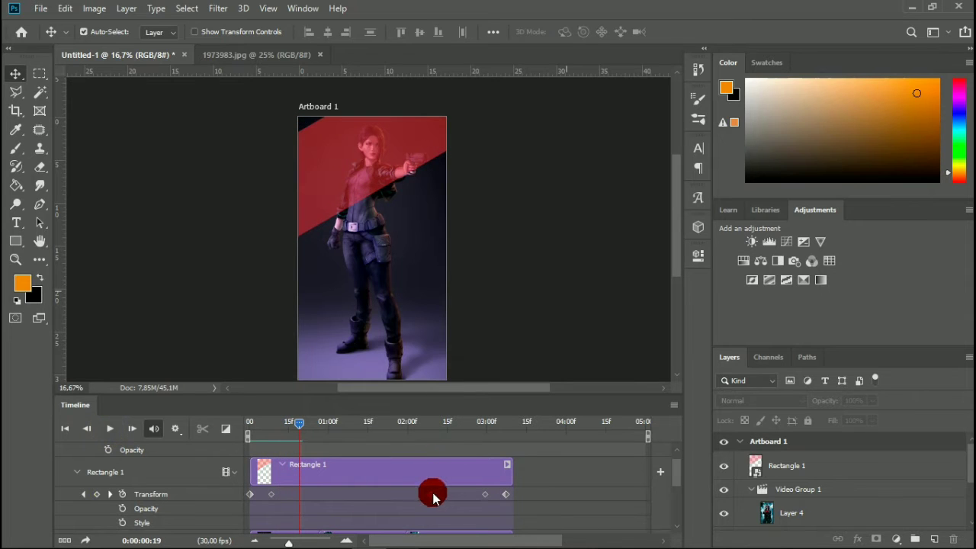
Shift Rectangle 1's second Transform keyframe to just before the first 15f mark and its third to just past 0:00:02:15.
drag(432, 497, 482, 495)
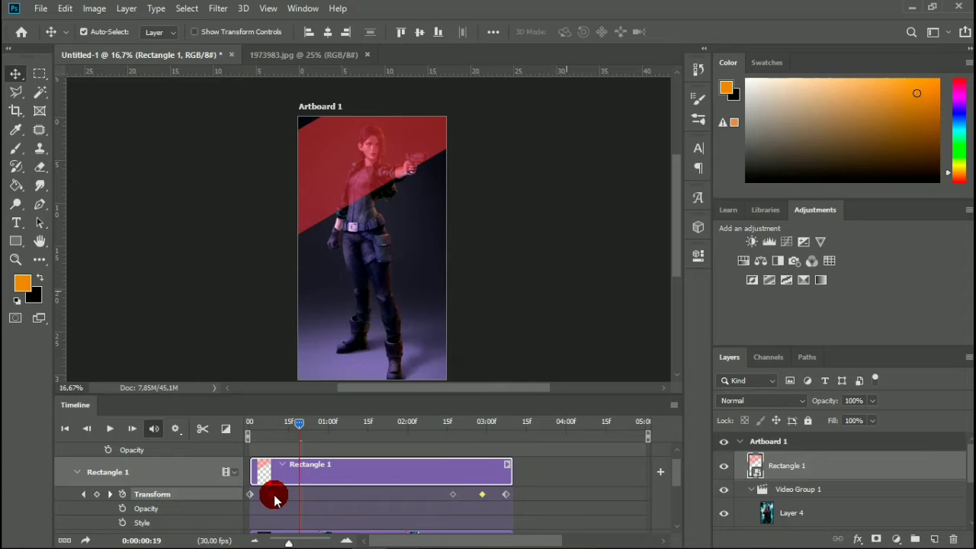
drag(287, 500, 285, 498)
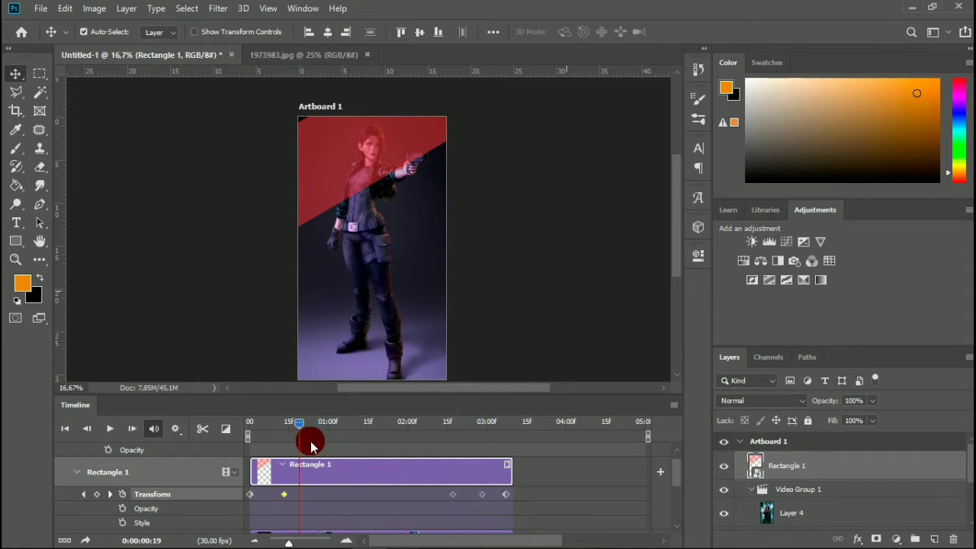
Reduce Rectangle 1's two Transform keyframes before the last to one at about 0:00:02:21, and set the last keyframe to about 0:00:03:06.
click(510, 497)
mouse_move(481, 502)
mouse_down()
mouse_move(491, 503)
mouse_move(458, 500)
mouse_move(469, 500)
mouse_up()
drag(282, 426, 412, 477)
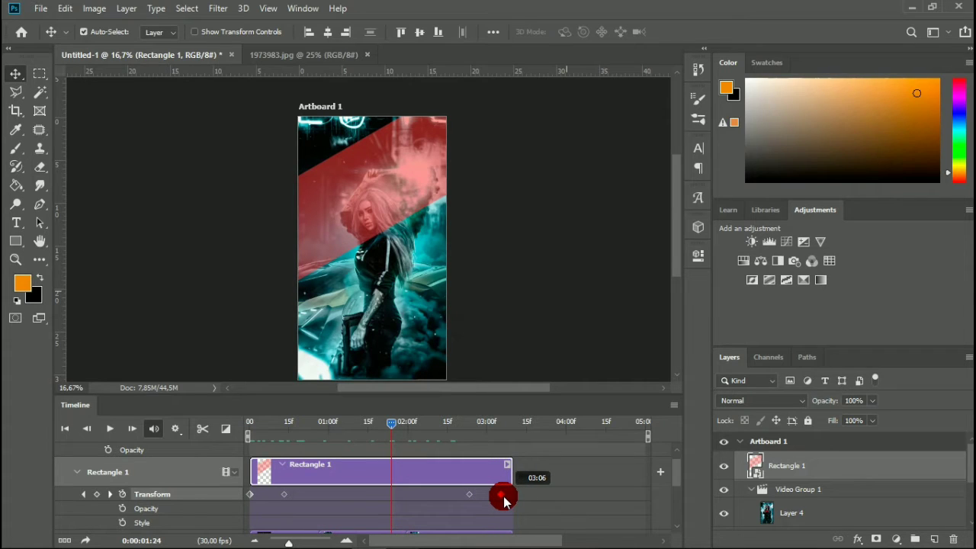
drag(504, 500, 464, 495)
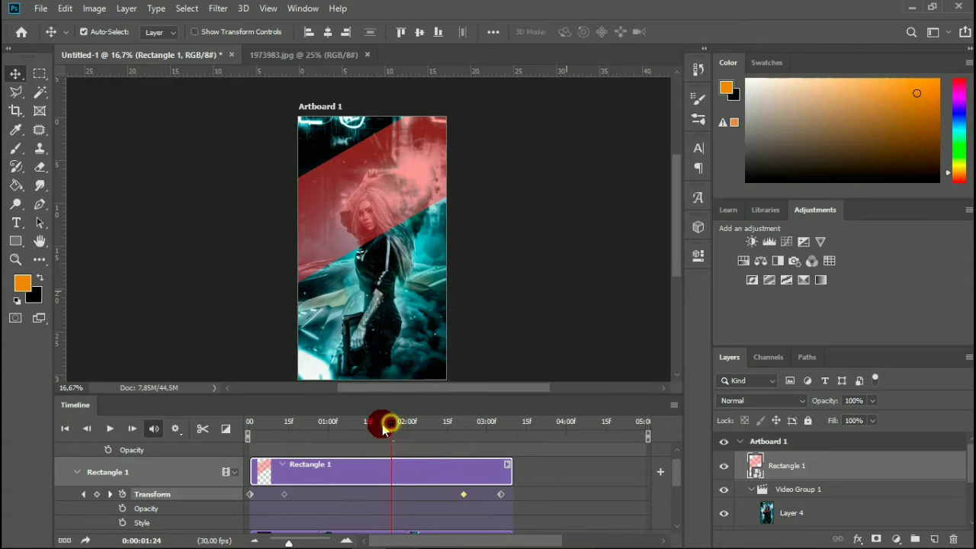
drag(384, 427, 378, 426)
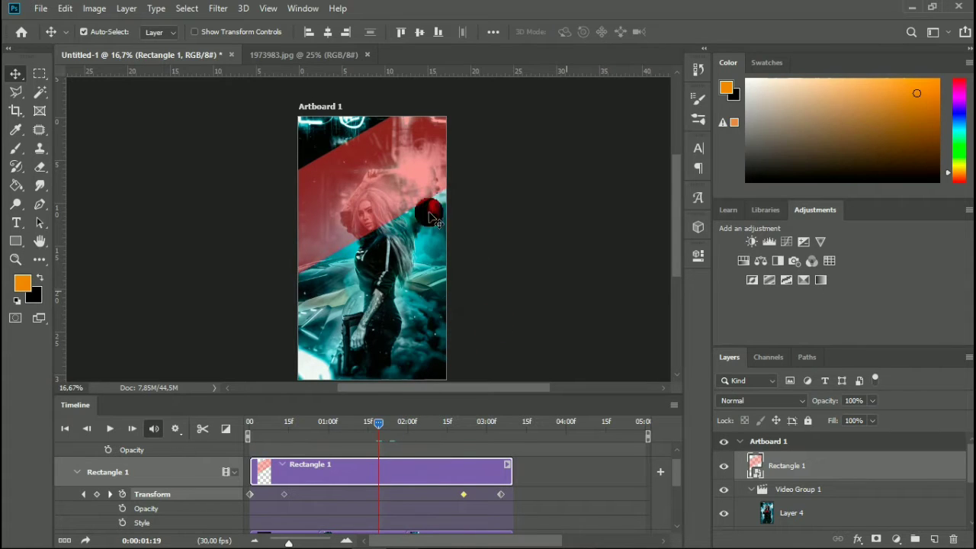
key(ctrl+t)
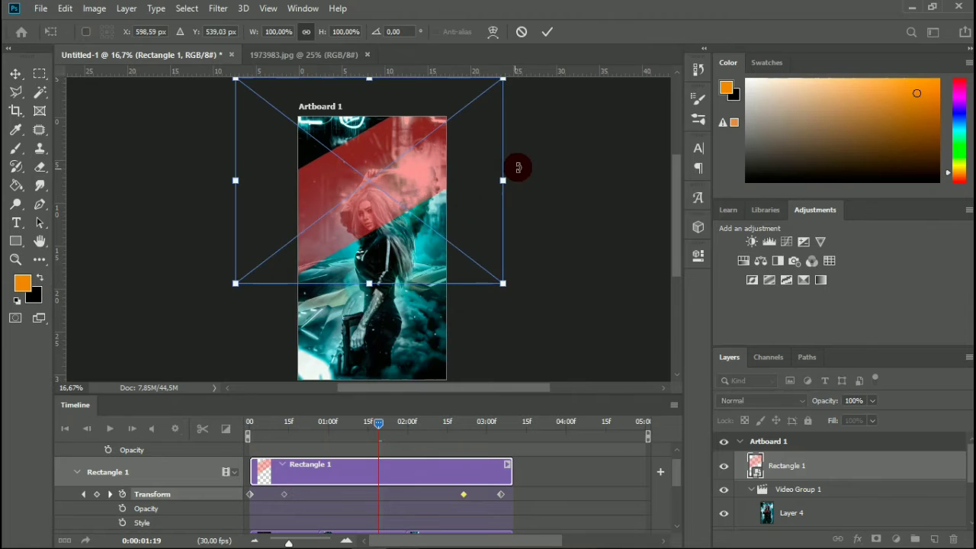
click(549, 30)
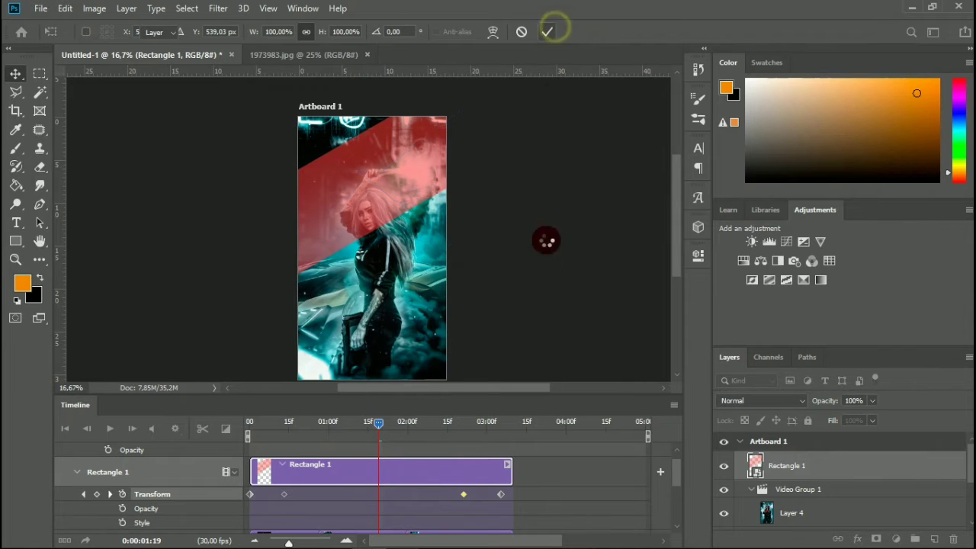
click(349, 490)
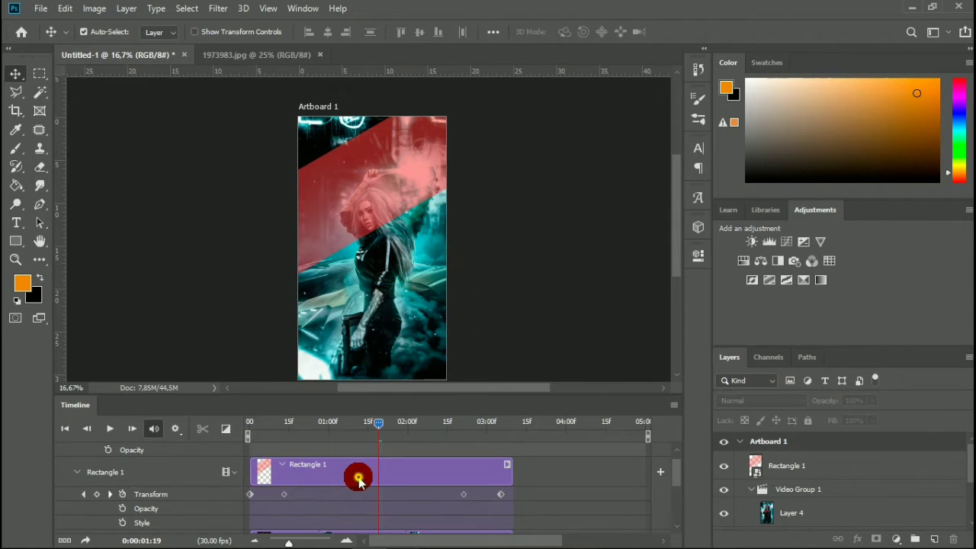
click(359, 473)
key(ctrl+t)
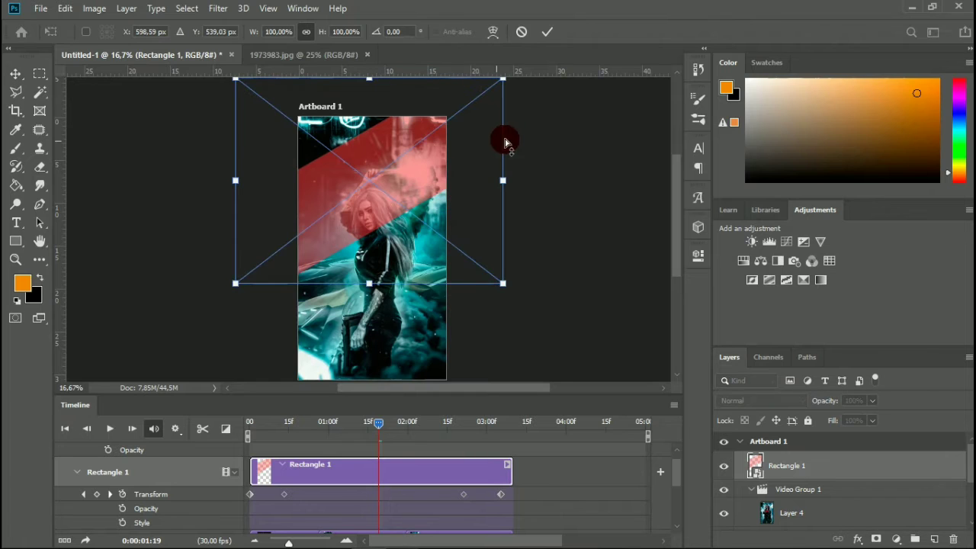
drag(505, 140, 548, 140)
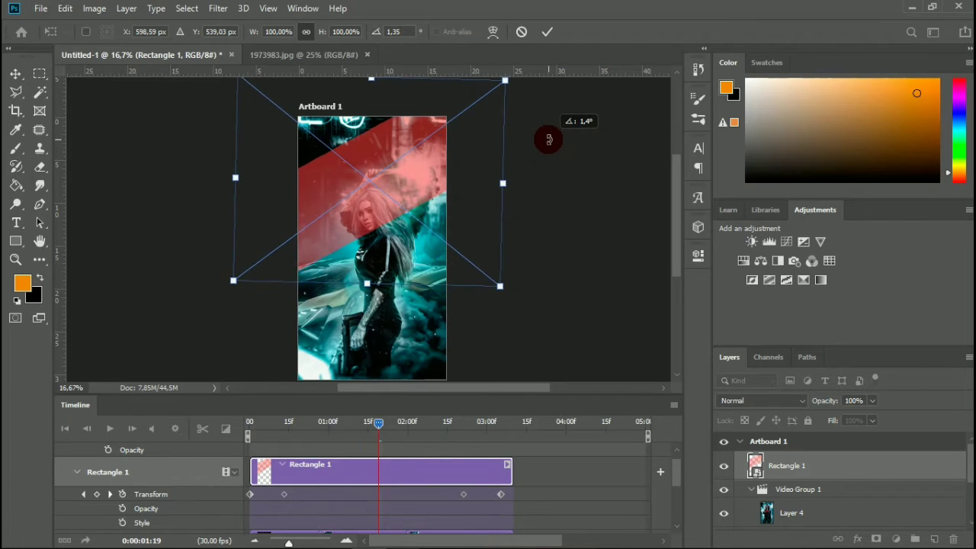
click(521, 31)
scroll(396, 229, up, 2)
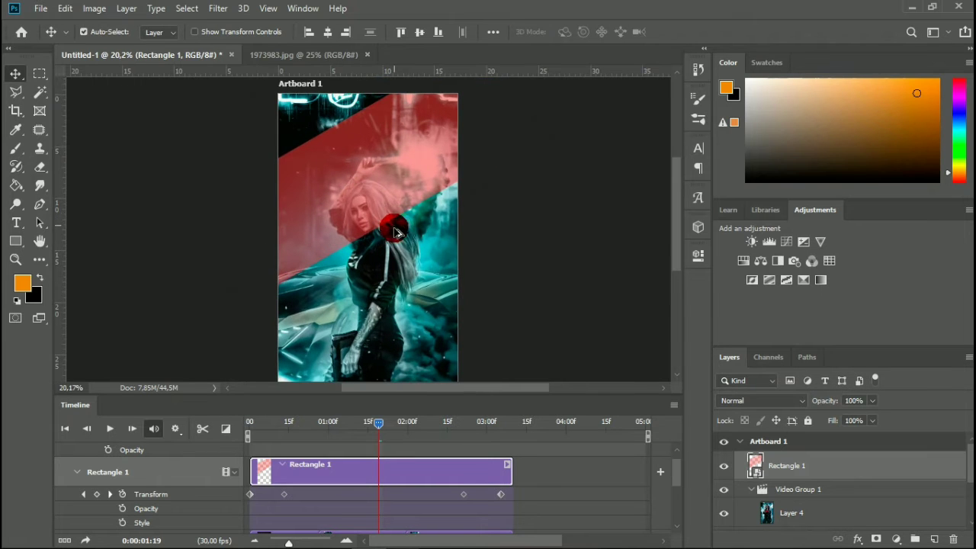
click(529, 300)
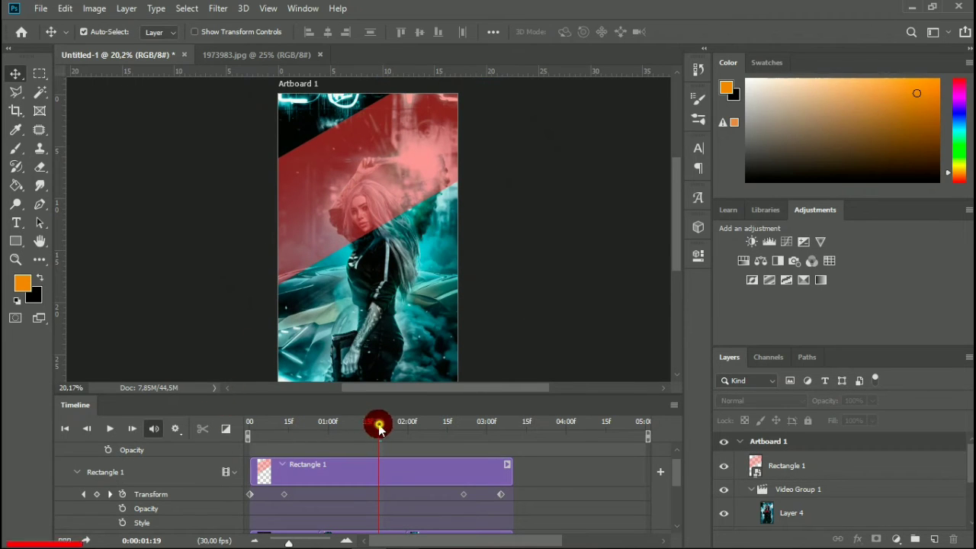
Return the playhead to the start and play the animation through to check the band and the photo cross-fades.
drag(379, 428, 221, 450)
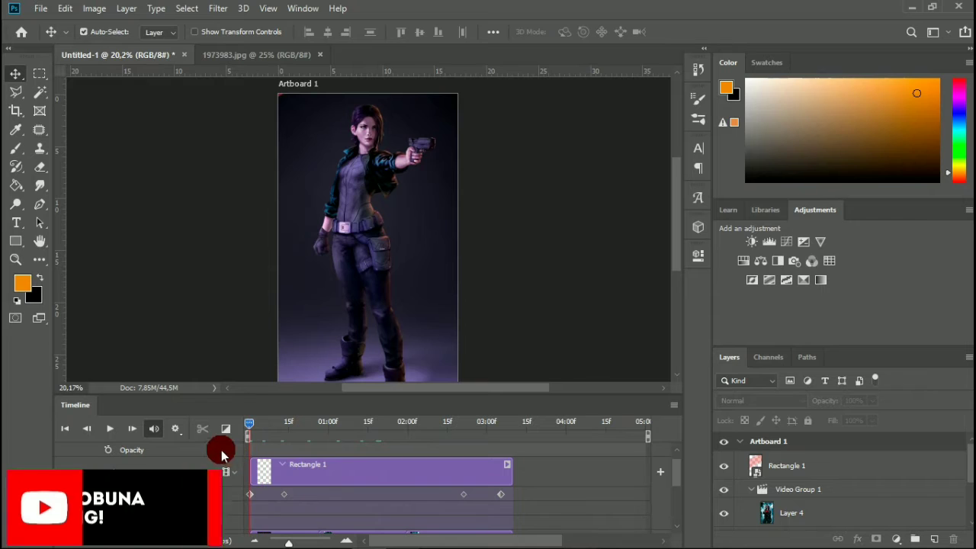
click(113, 431)
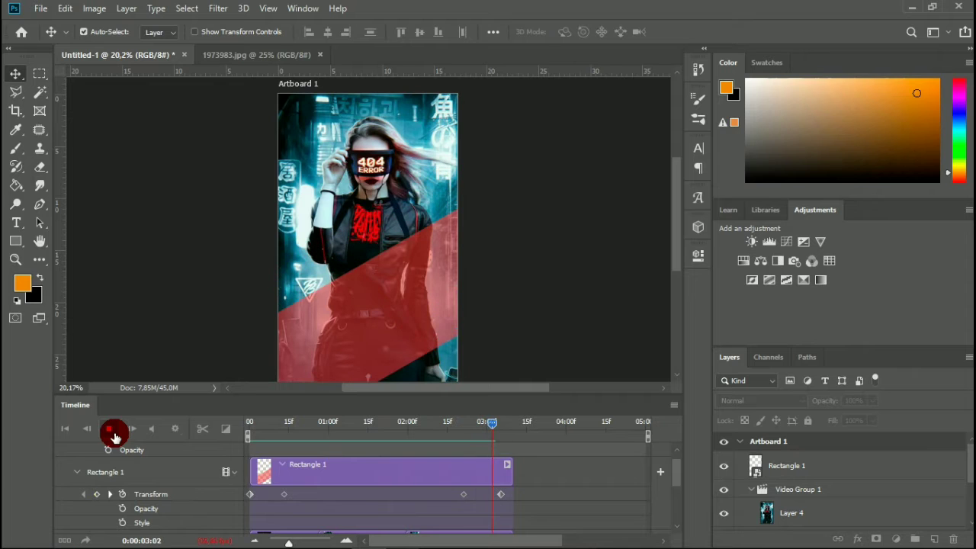
click(111, 430)
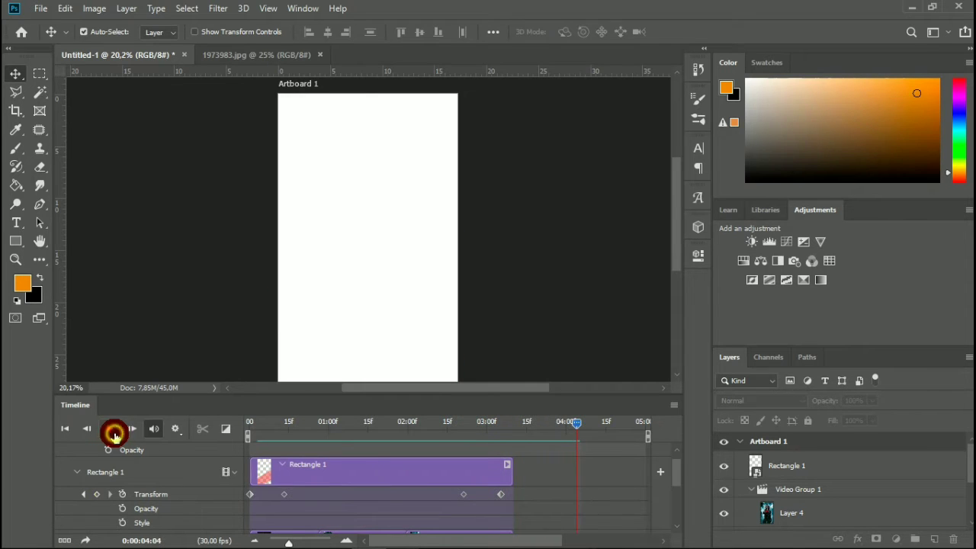
Trim the end of the Layer 1 clip to match the end of the other clips at about 0:00:03:09.
click(394, 462)
scroll(610, 500, down, 3)
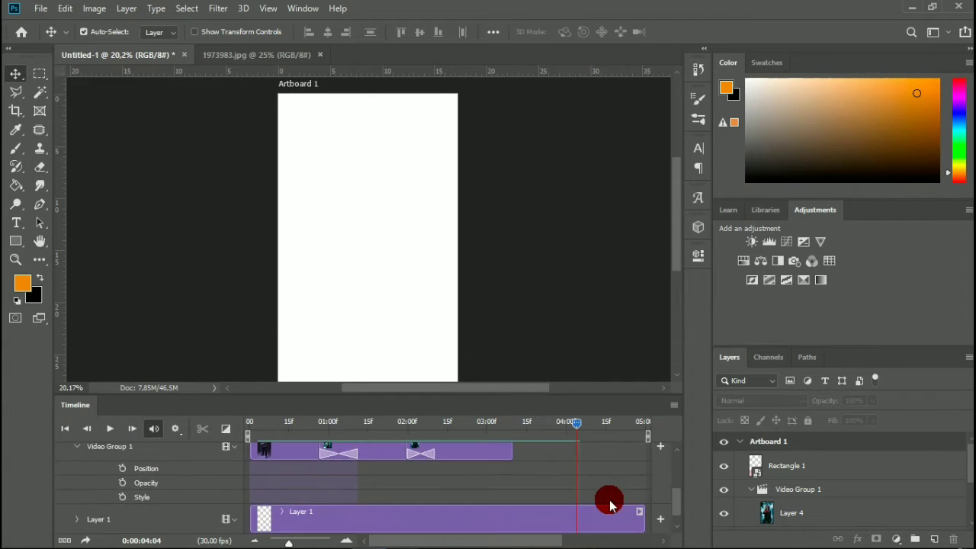
click(619, 512)
drag(640, 517, 519, 520)
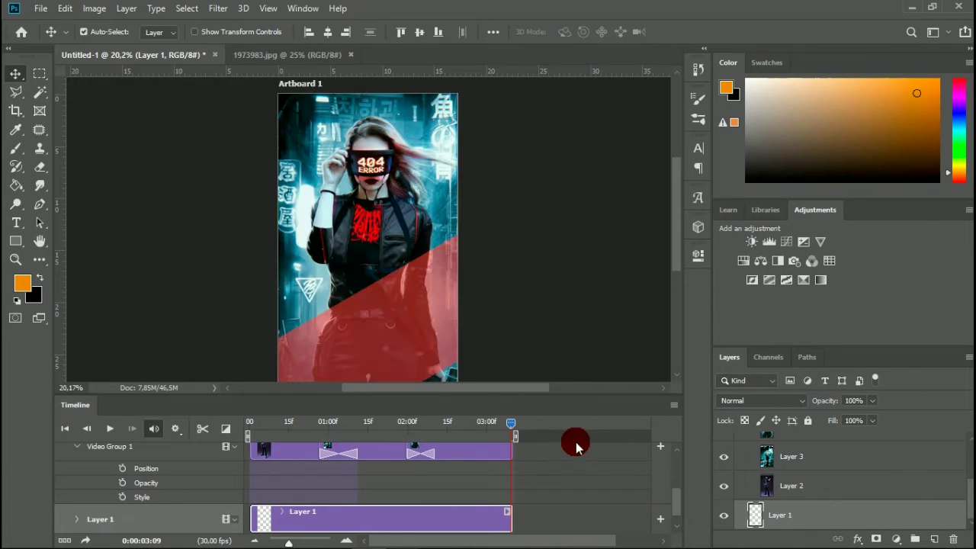
scroll(557, 444, up, 3)
scroll(538, 465, down, 3)
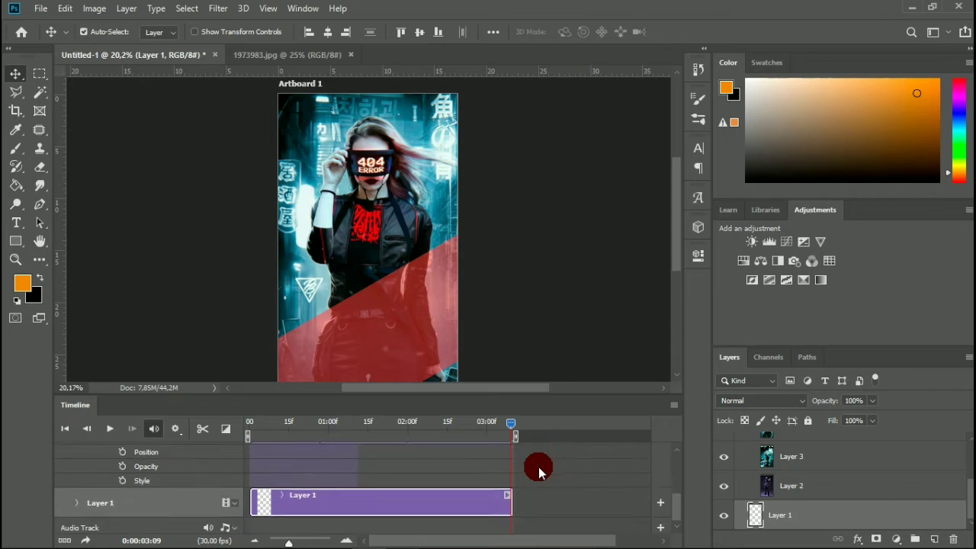
scroll(538, 465, up, 3)
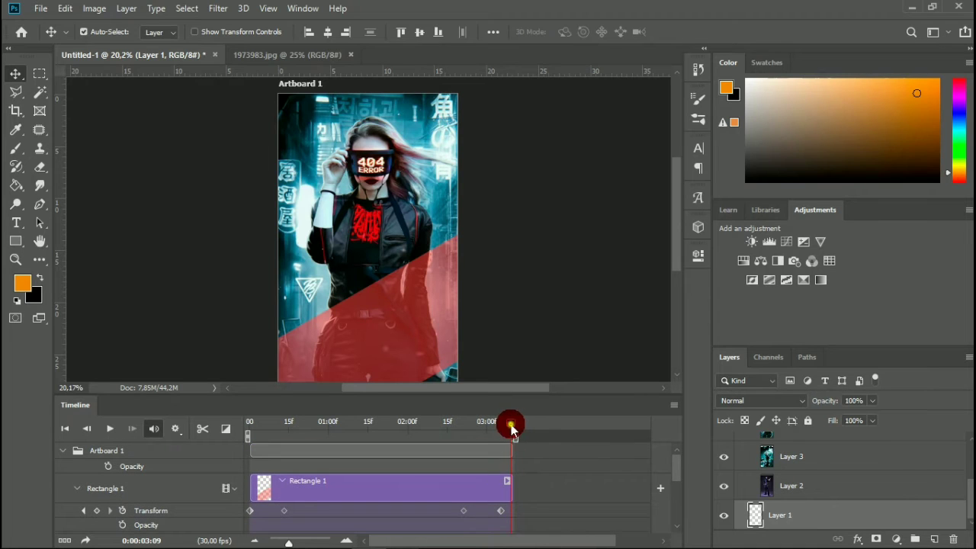
At 0:00:00:26, draw a paragraph text box with placeholder text across the figure's waist, extending beyond the artboard's right edge.
drag(481, 429, 318, 454)
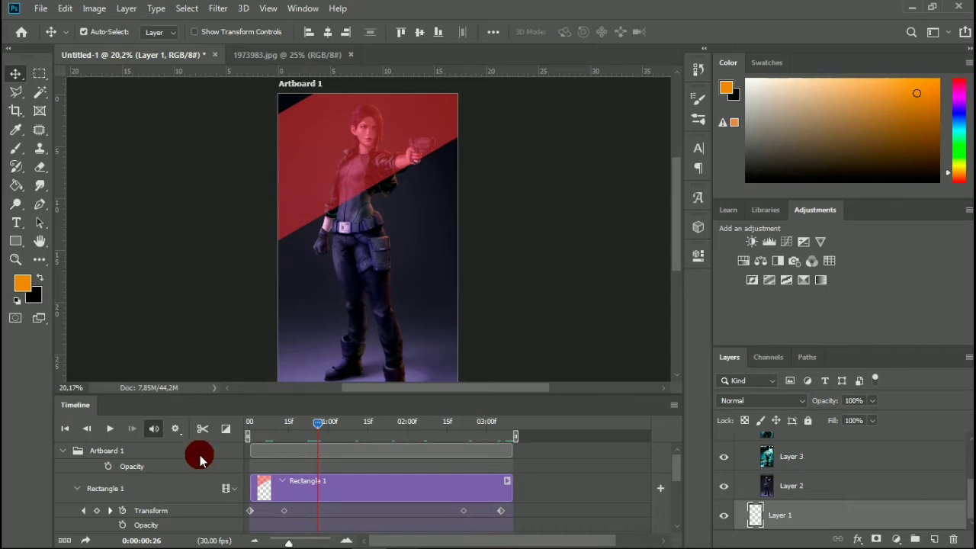
click(23, 222)
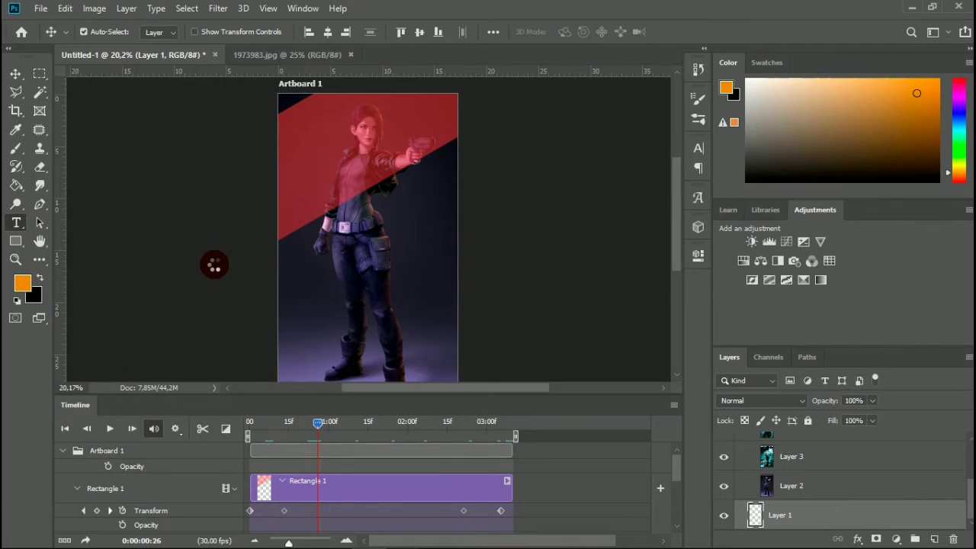
drag(288, 253, 492, 188)
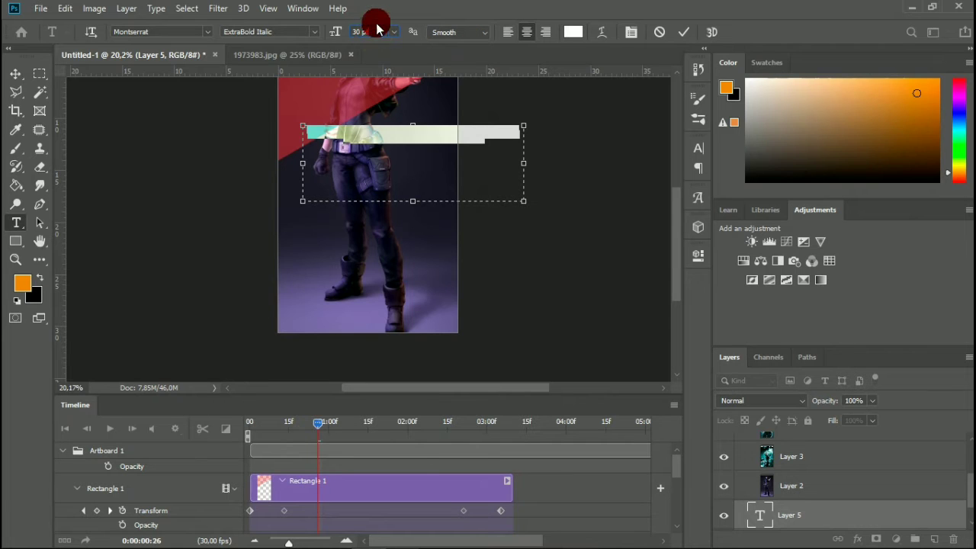
Set the placeholder text's font size to 40 pt and commit the text layer.
scroll(377, 31, up, 3)
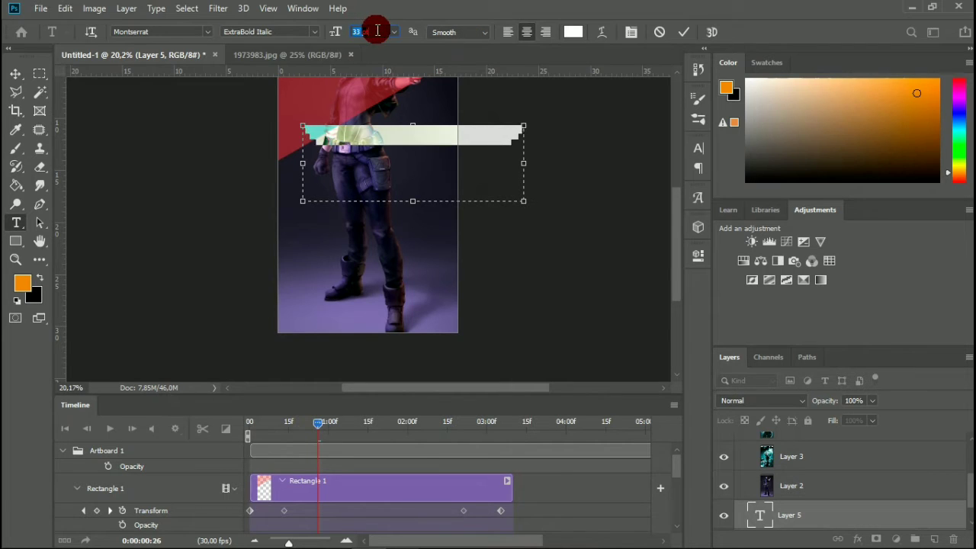
scroll(379, 32, up, 1)
key(Up)
key(Up)
key(Up)
key(Up)
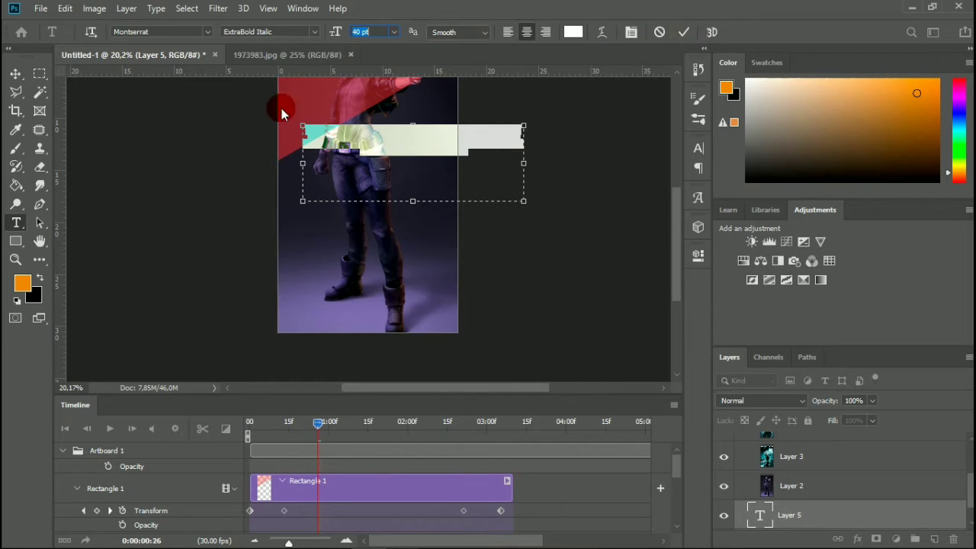
click(6, 70)
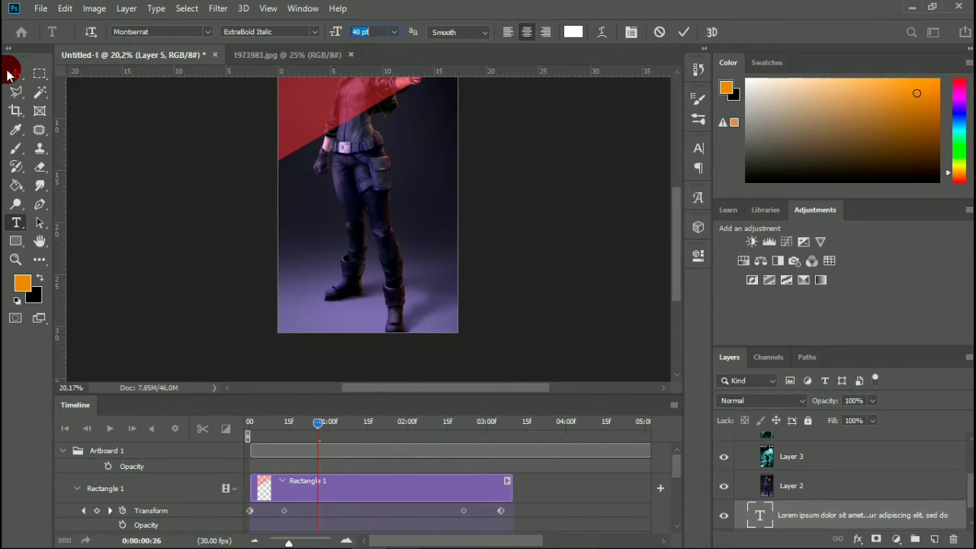
click(11, 71)
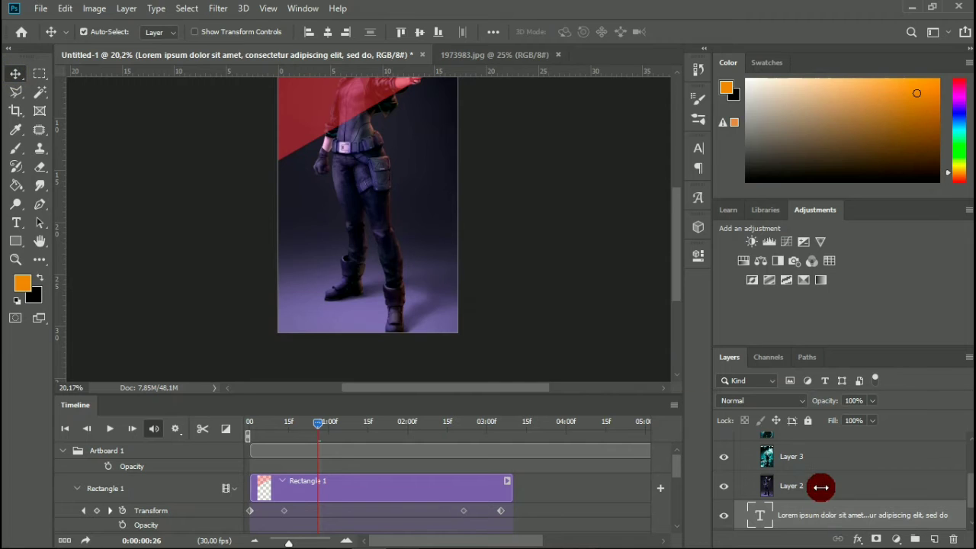
Place the text layer above Rectangle 1 in Artboard 1 and replace its placeholder with "BLACK MONDAY 80%" on three lines.
drag(833, 509, 821, 458)
drag(579, 495, 542, 498)
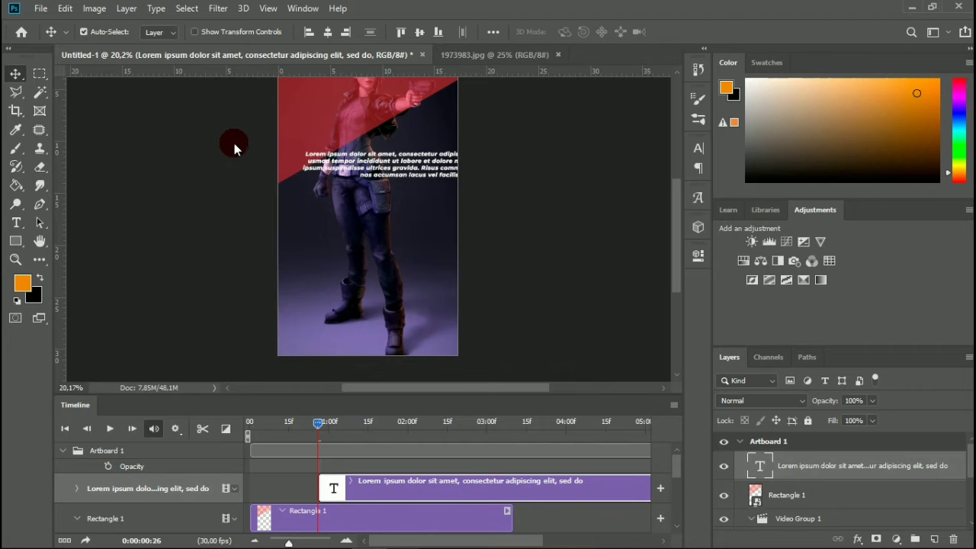
key(t)
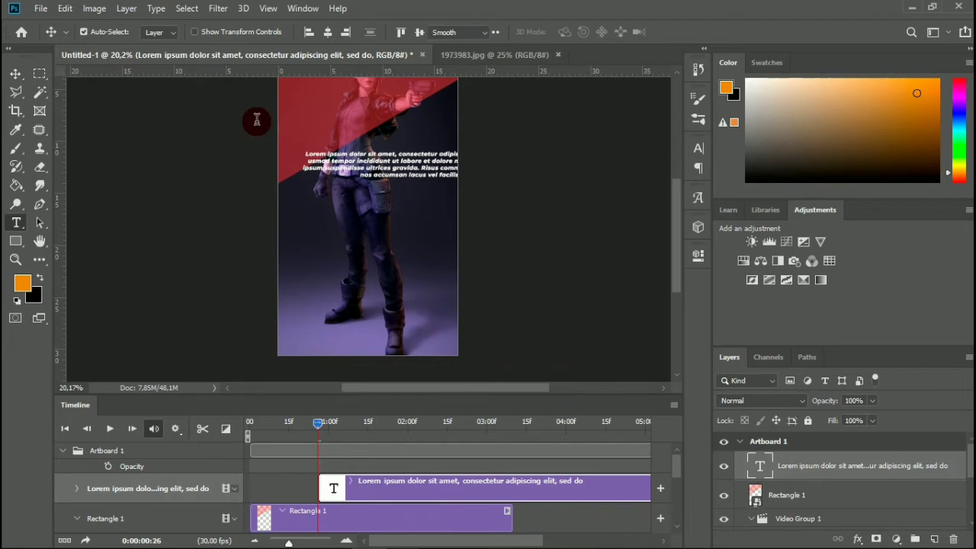
key(Return)
key(BackSpace)
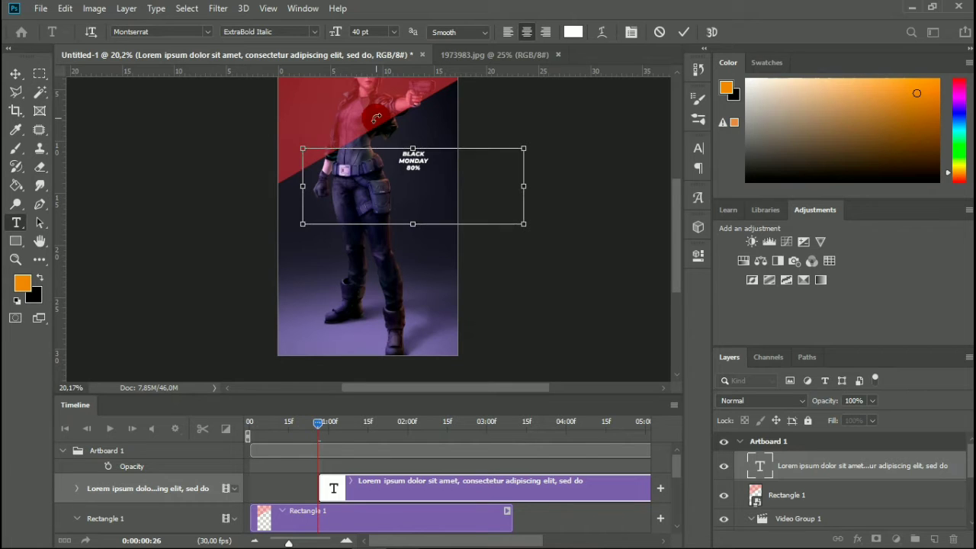
Enlarge all the text to 103 pt and extend its text box downward and past the artboard's left edge.
key(ctrl+a)
click(375, 31)
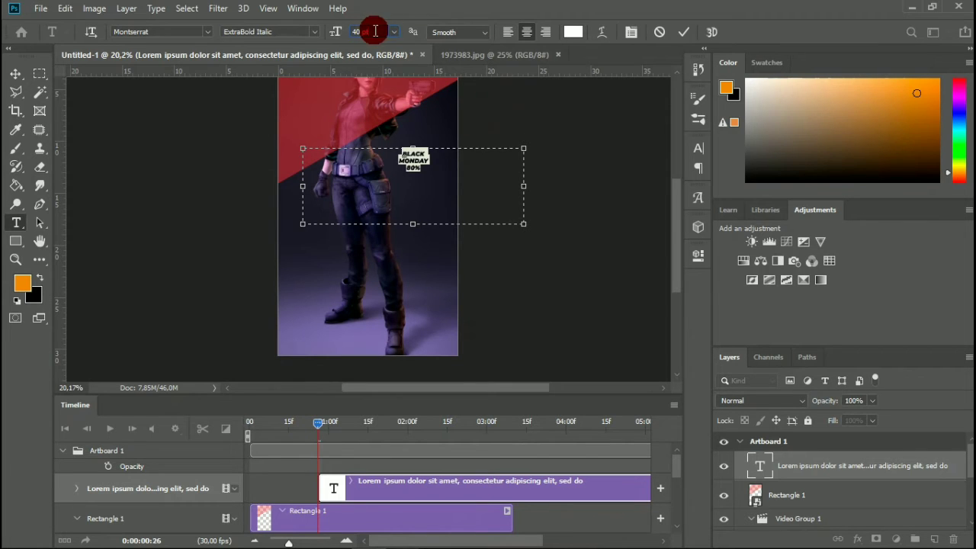
key(Up)
key(Up)
key(Up)
key(Up)
key(Up)
key(Up)
key(Up)
key(Up)
key(Up)
key(Up)
key(Up)
key(Up)
key(Up)
key(Up)
key(Up)
key(Up)
key(Up)
key(Up)
key(Up)
key(Up)
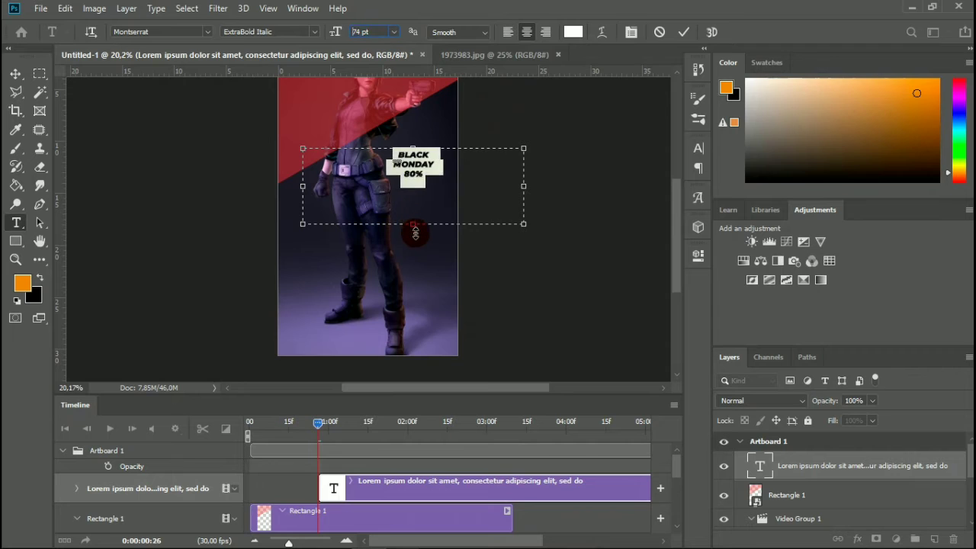
drag(415, 227, 429, 308)
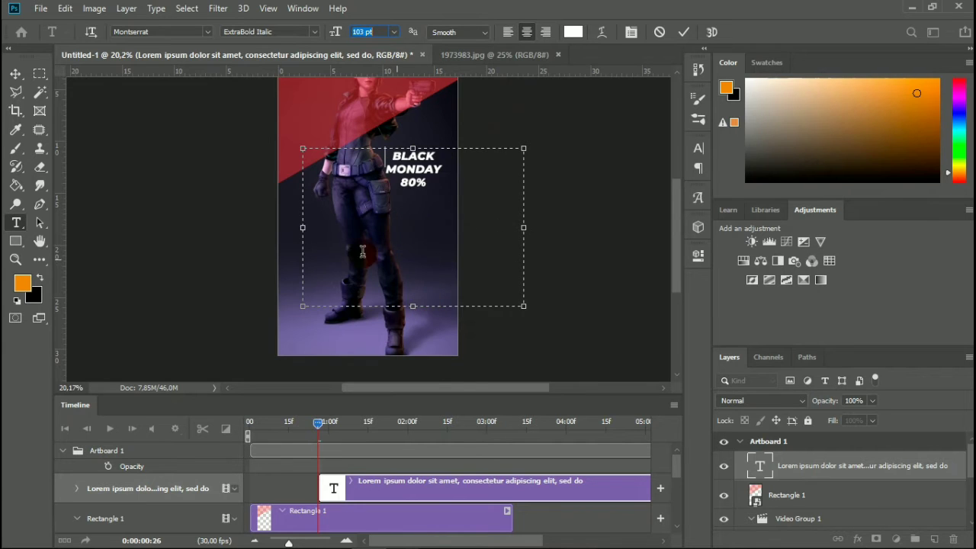
drag(301, 232, 262, 227)
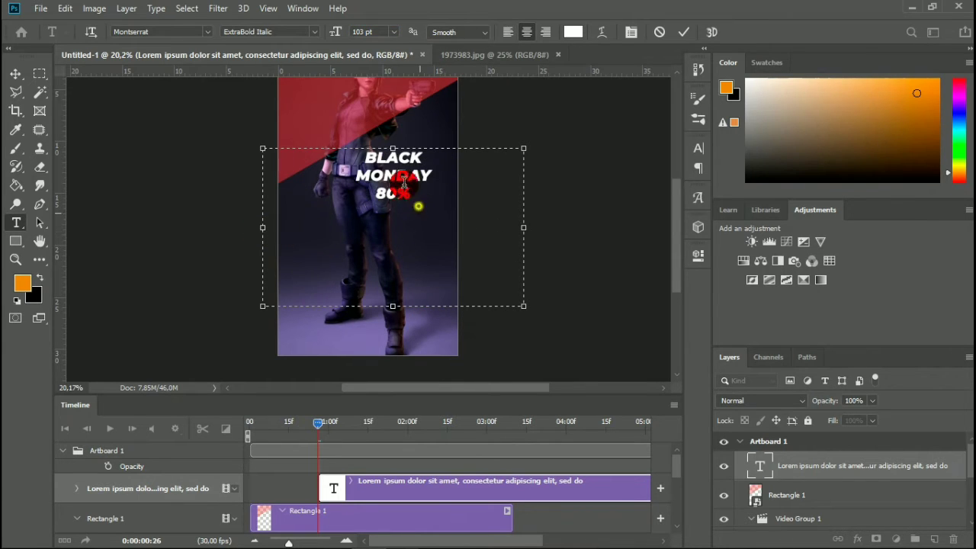
Select all of the BLACK MONDAY 80% text and increase its font size to 209 pt.
key(ctrl+a)
click(369, 32)
click(375, 32)
key(Up)
key(Up)
key(Up)
key(Up)
key(Up)
key(Up)
key(Up)
key(Up)
key(Up)
key(Up)
key(Up)
key(Up)
key(Up)
key(Up)
key(Up)
key(Up)
key(Up)
key(Up)
key(Up)
key(Up)
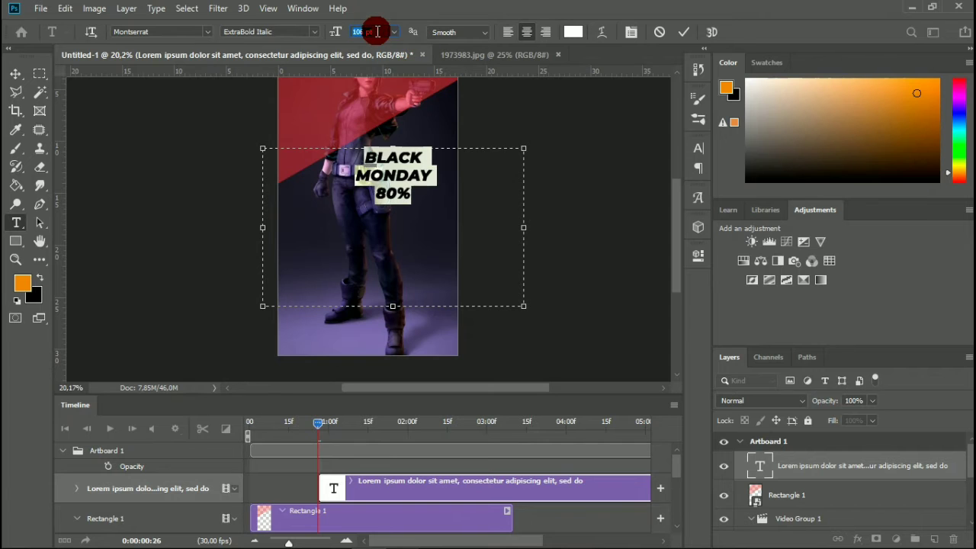
key(Up)
key(Up)
key(Up)
key(Up)
key(Up)
key(Up)
key(Up)
key(Up)
key(Up)
key(Up)
key(Up)
key(Up)
key(Up)
key(Up)
key(Up)
key(Up)
key(Up)
key(Up)
key(Up)
key(Up)
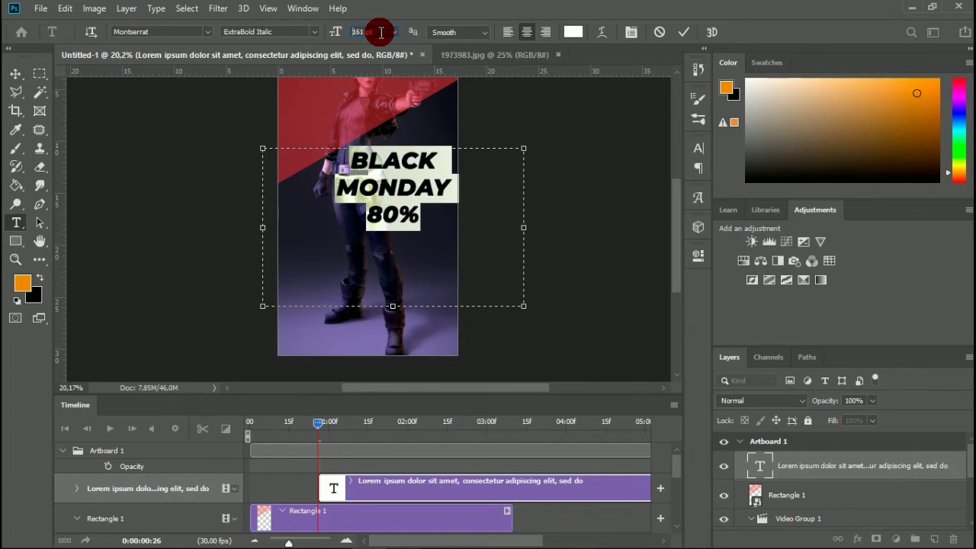
key(Up)
key(Up)
key(Up)
key(Up)
key(Up)
key(Up)
key(Up)
key(Up)
key(Up)
key(Up)
key(Up)
key(Up)
key(Up)
key(Up)
key(Up)
key(Up)
key(Up)
key(Up)
key(Up)
key(Up)
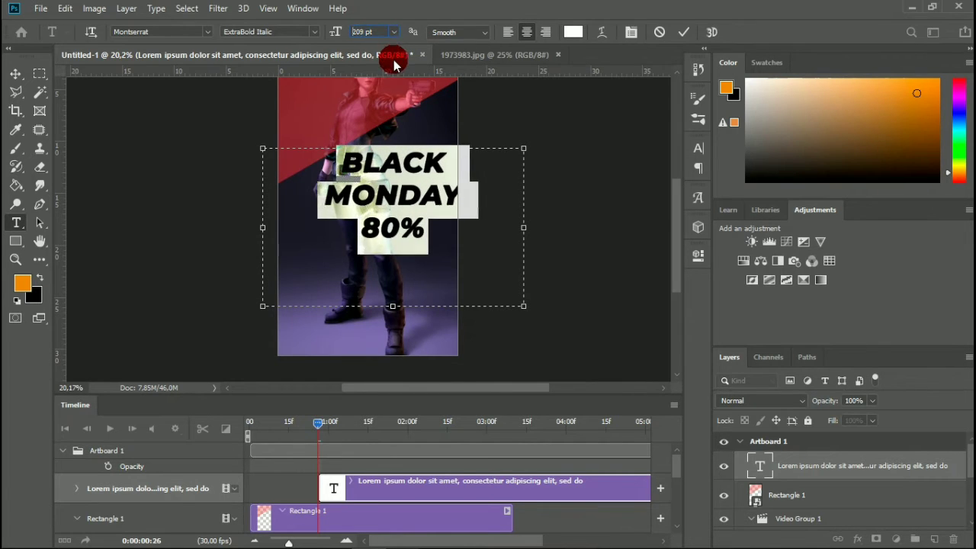
Center the text box on the artboard, set the font size to 225 pt, shift it slightly upward and commit the text.
drag(411, 111, 390, 118)
click(369, 32)
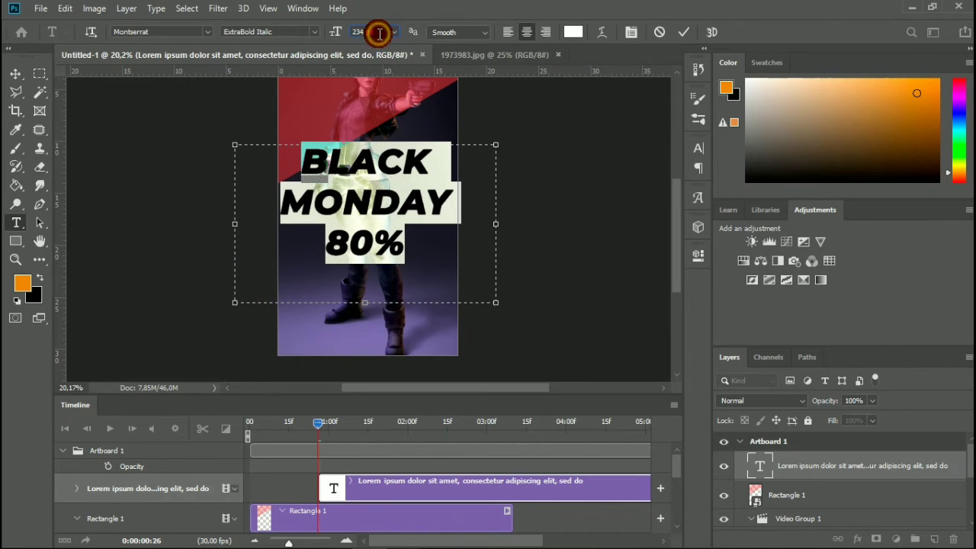
text(225)
key(Return)
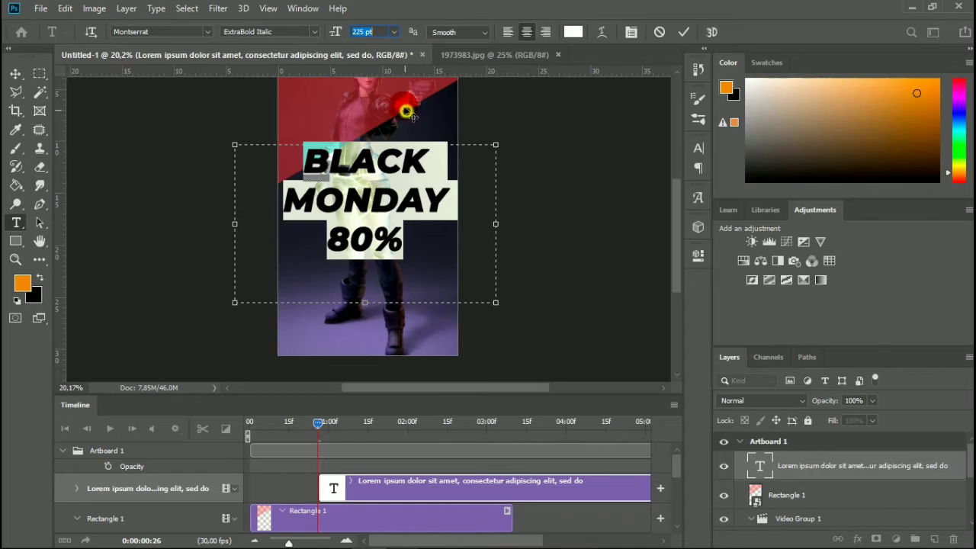
drag(406, 112, 406, 93)
click(683, 32)
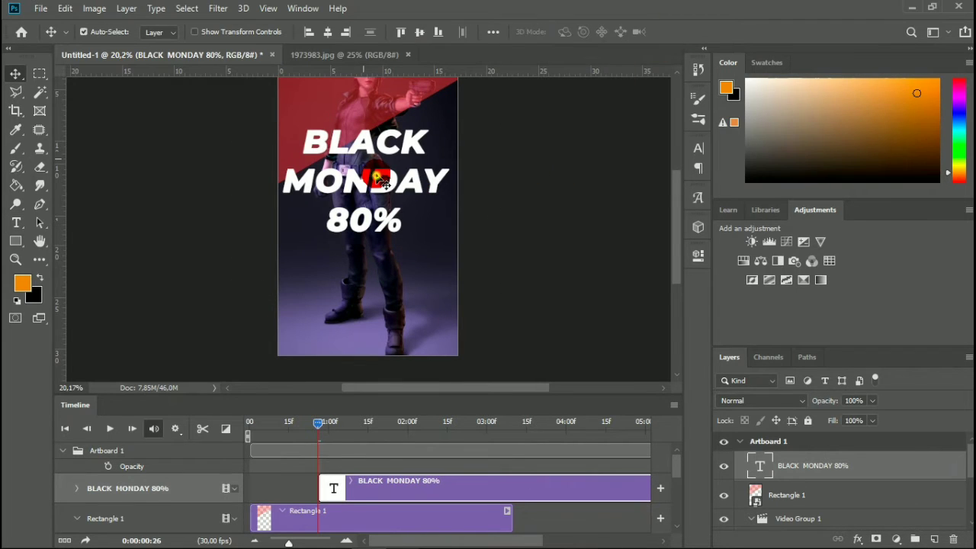
Shift the BLACK MONDAY 80% title slightly down and right on the artboard and check the frames just before its clip starts.
drag(382, 179, 368, 202)
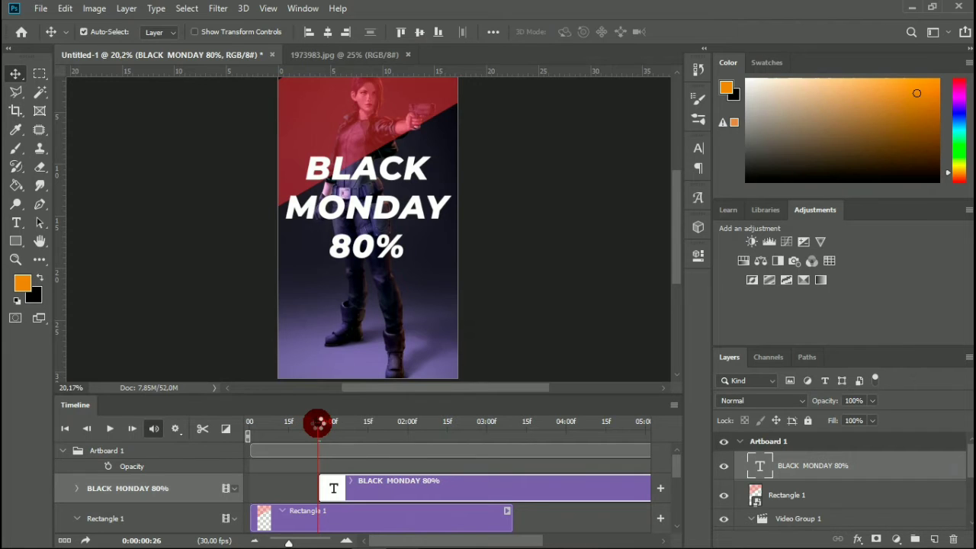
click(317, 431)
click(314, 425)
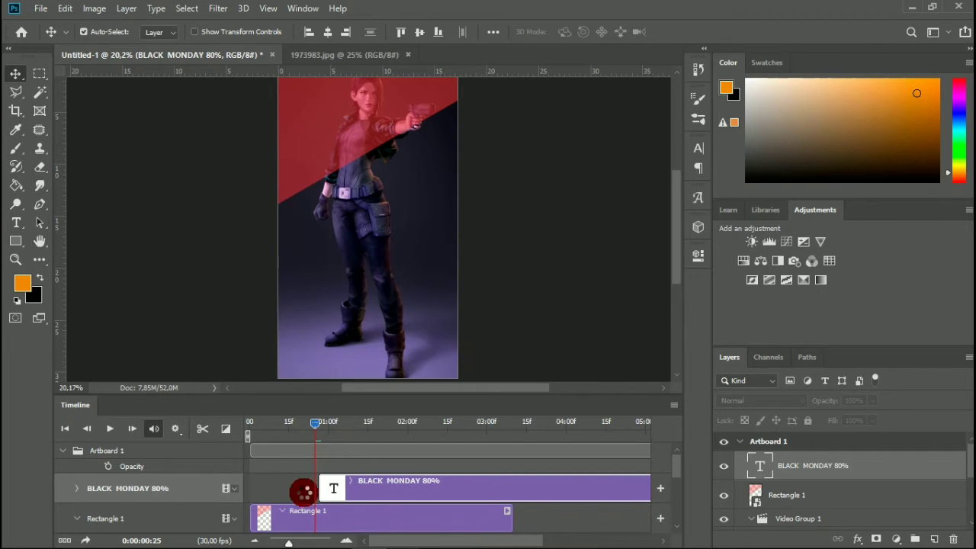
key(Left)
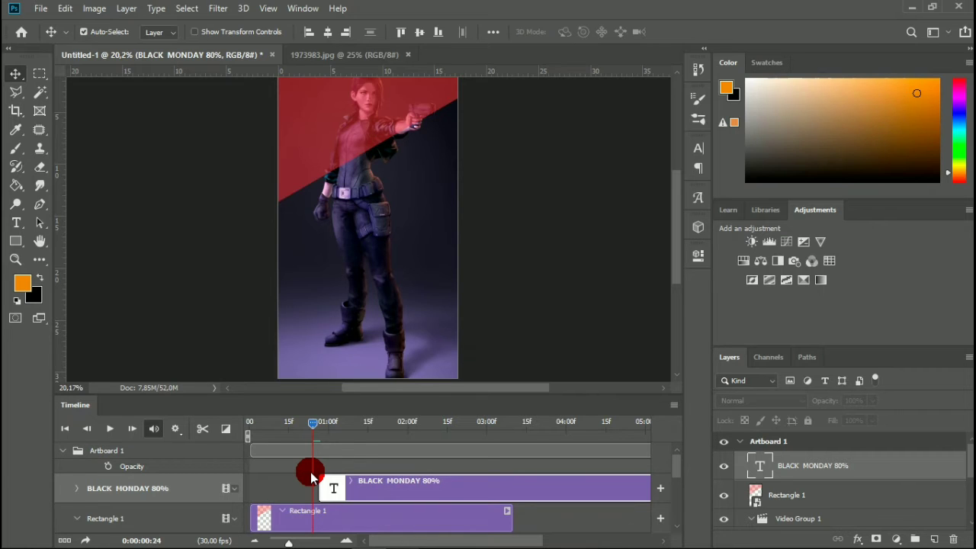
Set the playhead to 0:00:01:14 and convert the BLACK MONDAY 80% text layer to a smart object.
click(332, 428)
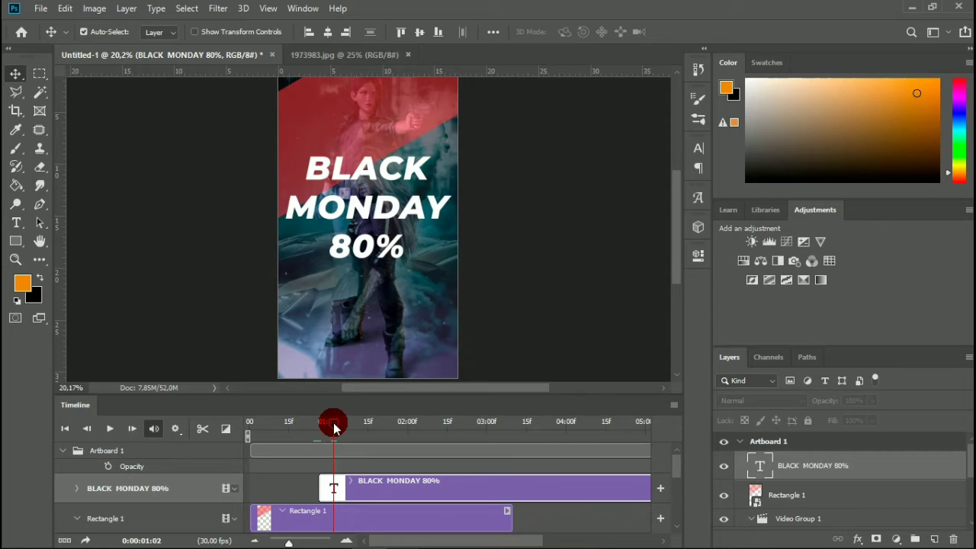
drag(335, 428, 362, 433)
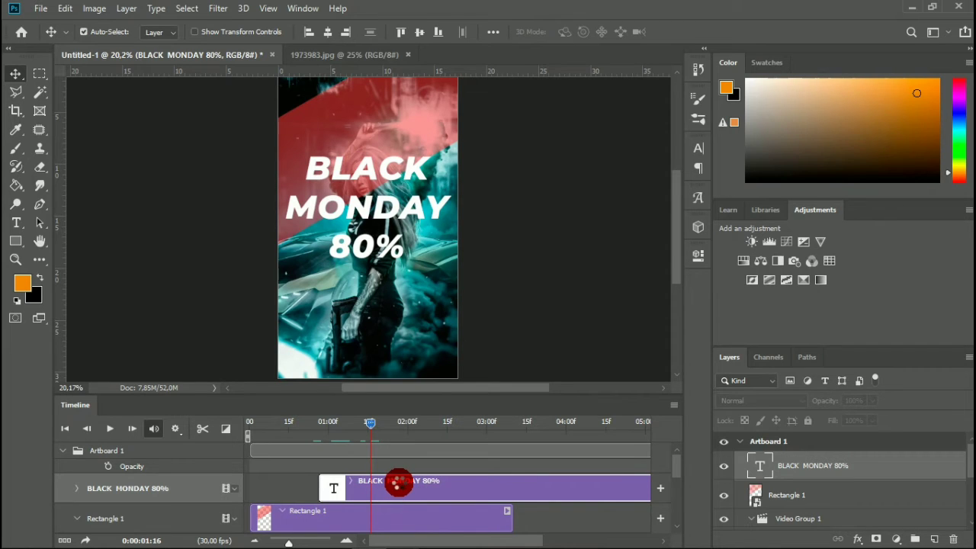
key(Left)
key(Left)
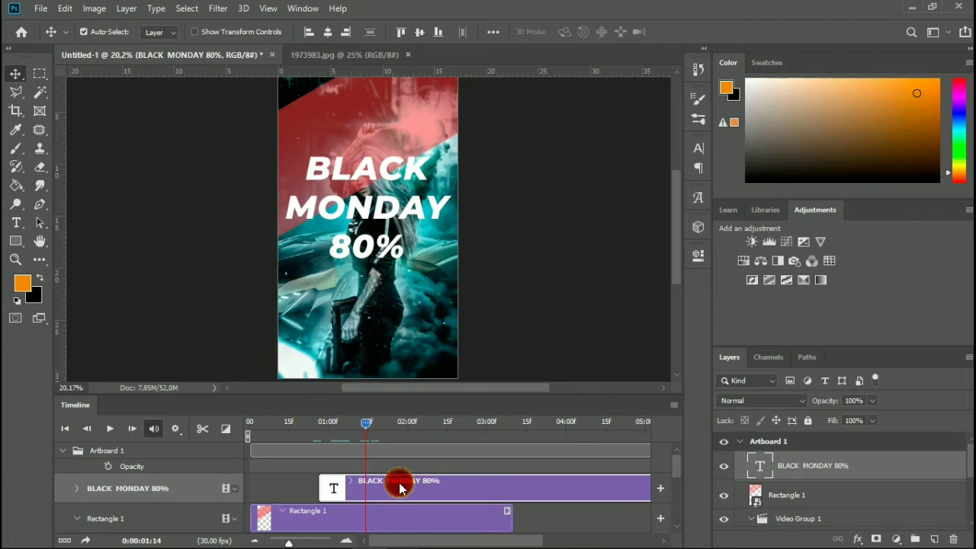
right_click(860, 473)
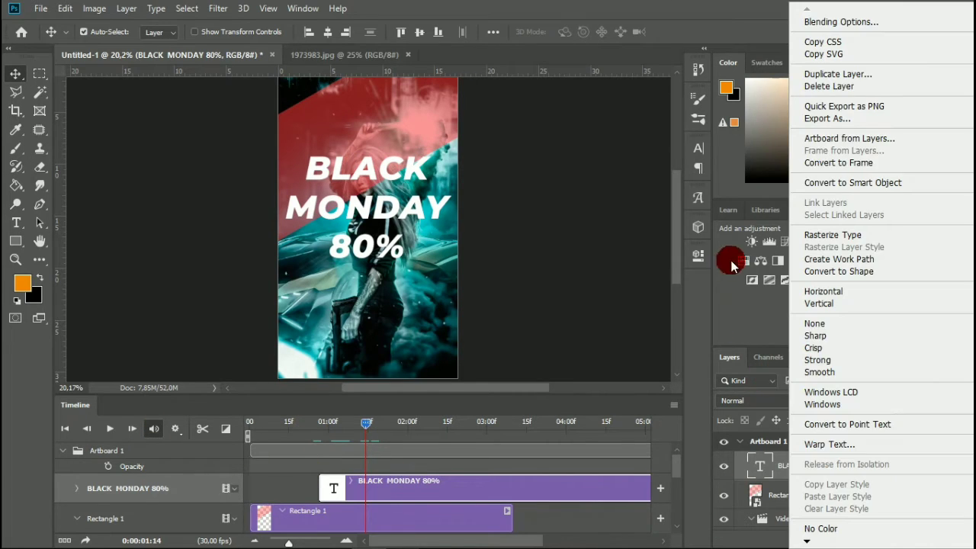
click(857, 183)
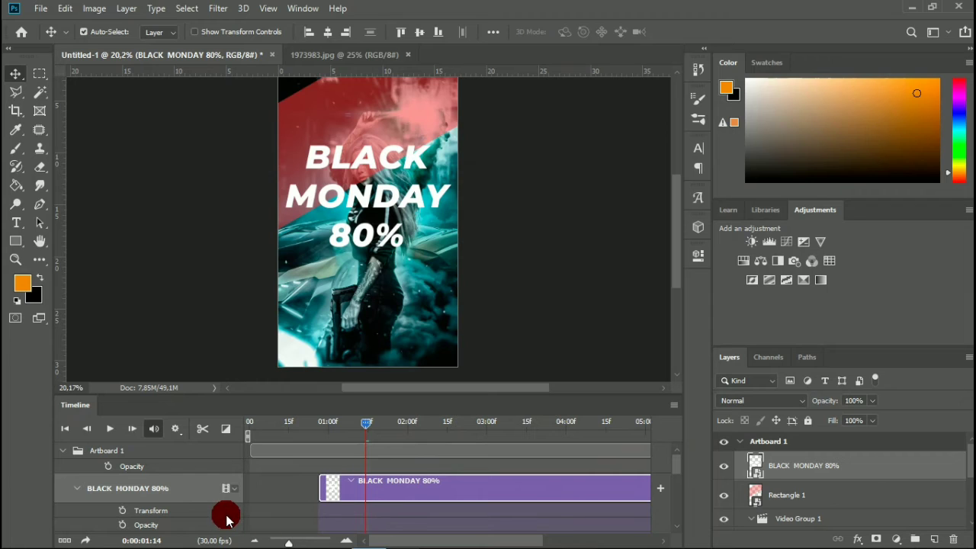
Apply a 0.5 s Fade transition to the start of the BLACK MONDAY 80% clip and play back the animation.
click(226, 431)
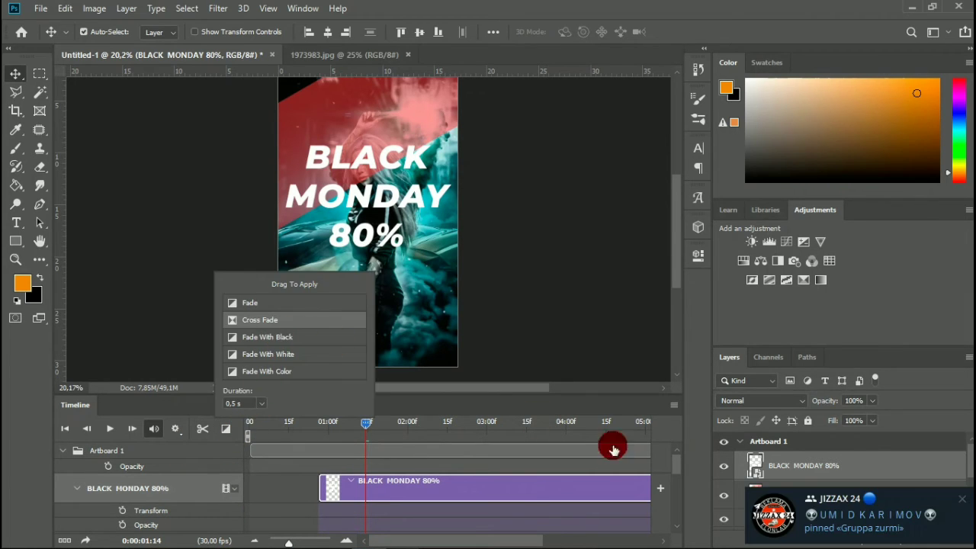
click(961, 501)
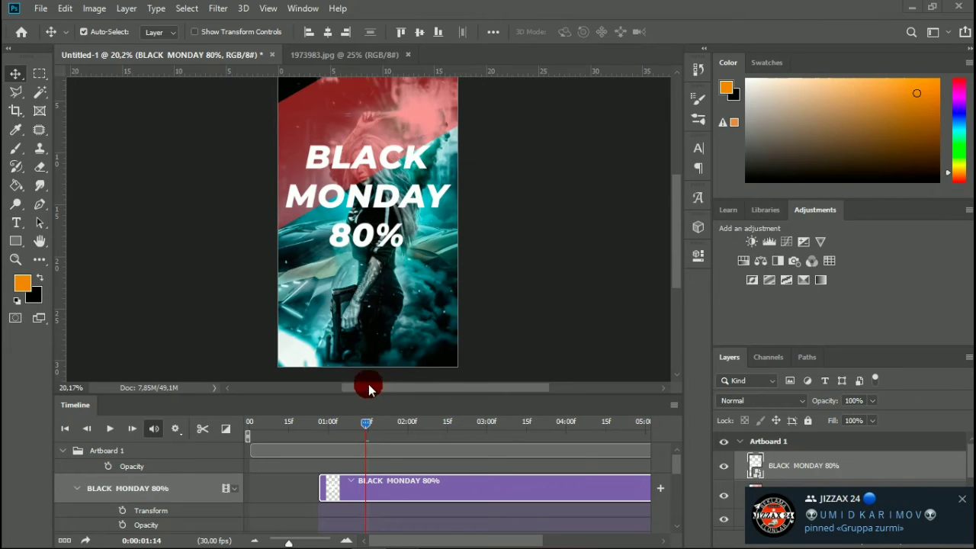
click(228, 430)
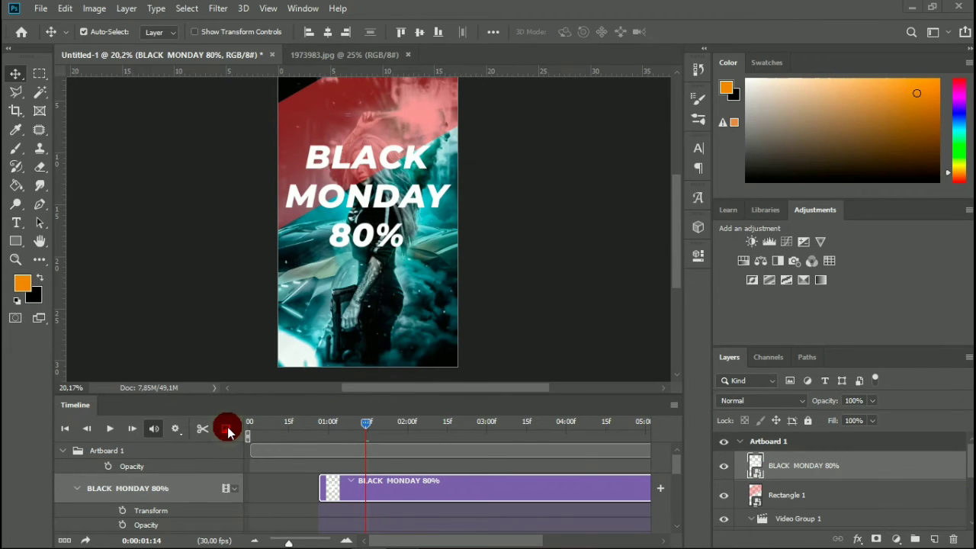
click(225, 427)
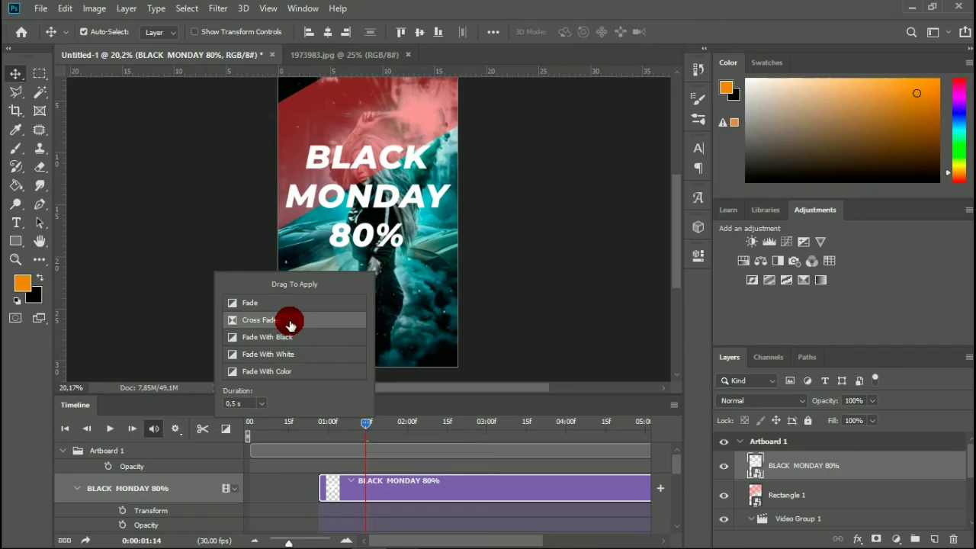
drag(286, 305, 389, 488)
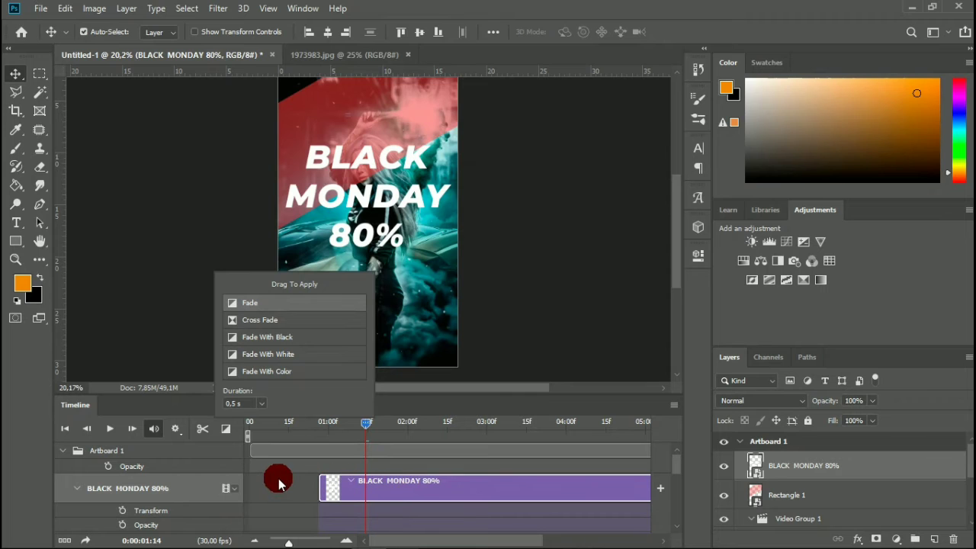
click(279, 481)
click(331, 494)
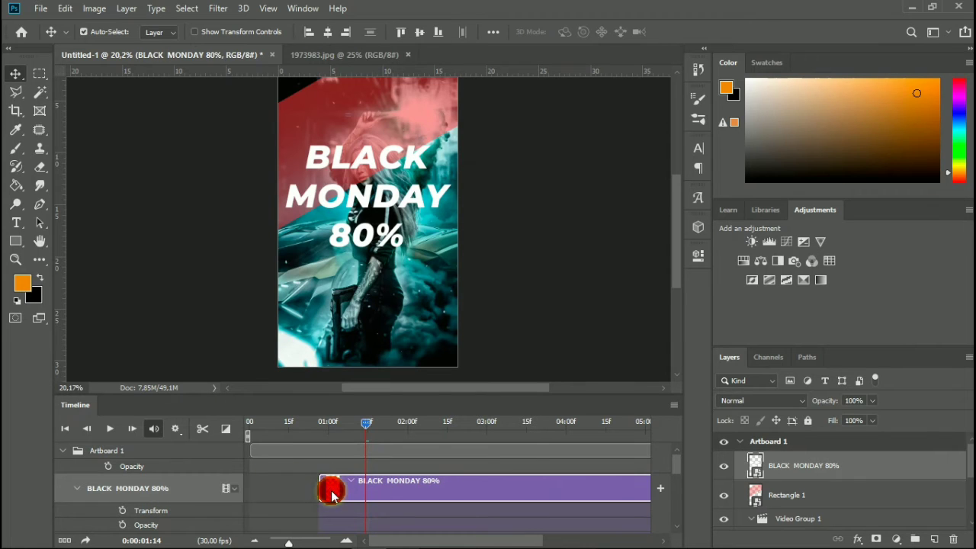
click(225, 430)
drag(258, 303, 368, 460)
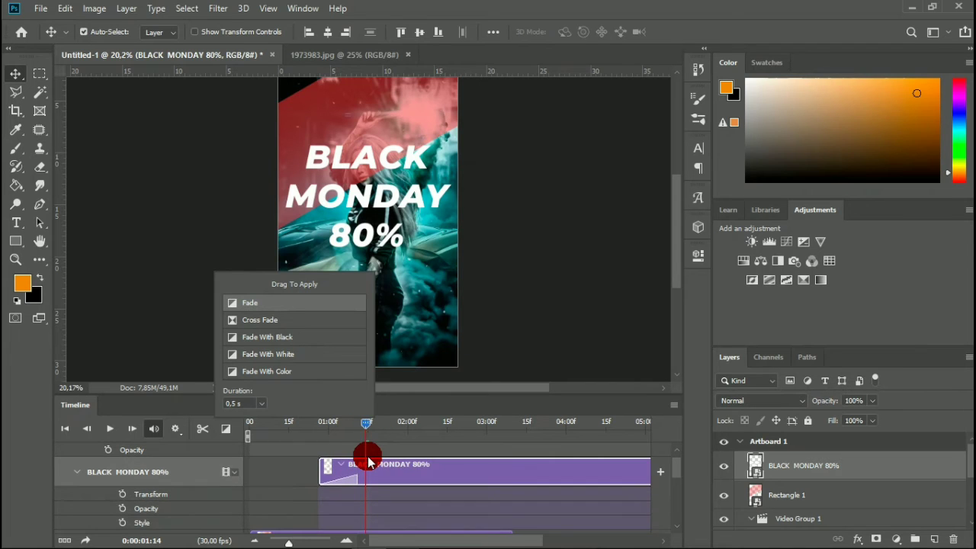
click(399, 375)
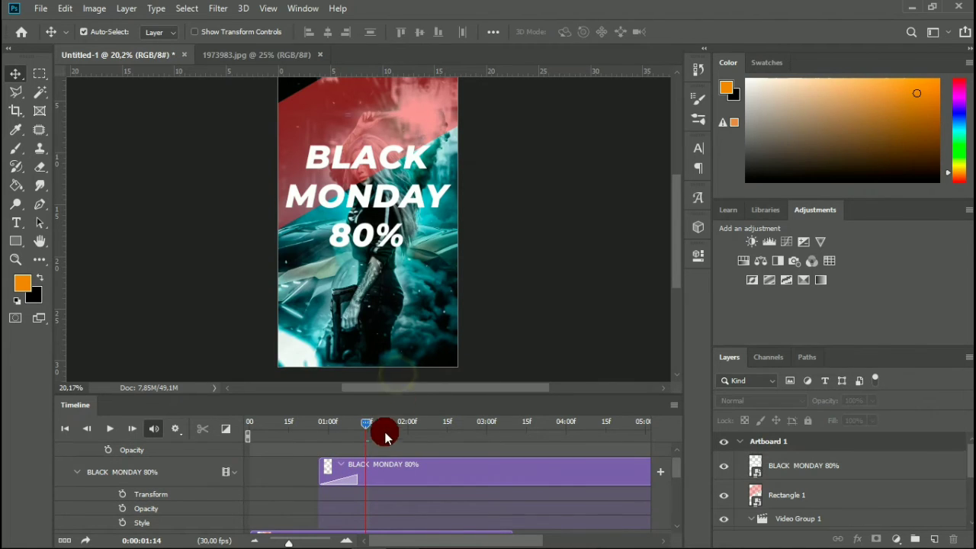
click(343, 430)
key(space)
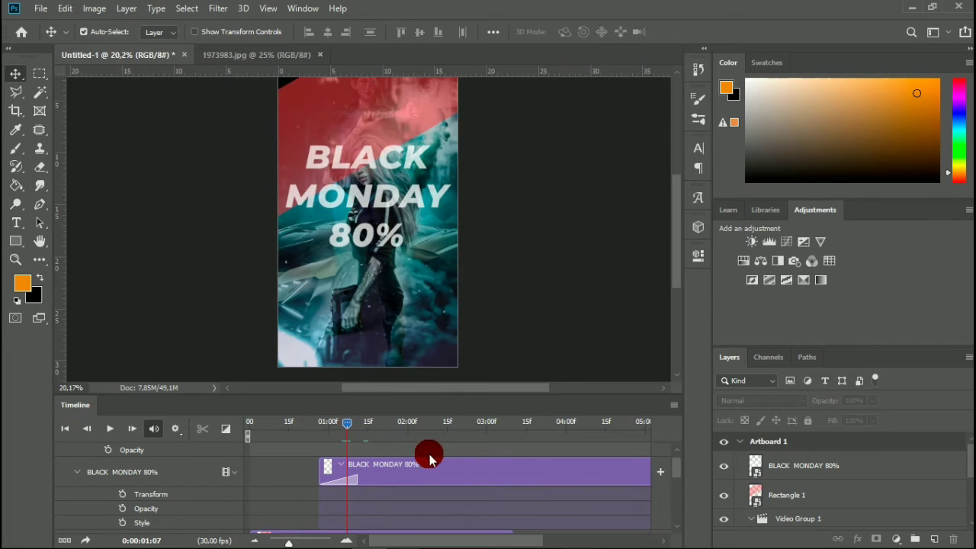
Shorten the BLACK MONDAY 80% clip so that it ends together with the Rectangle 1 clip at about 0:00:03:10.
click(567, 495)
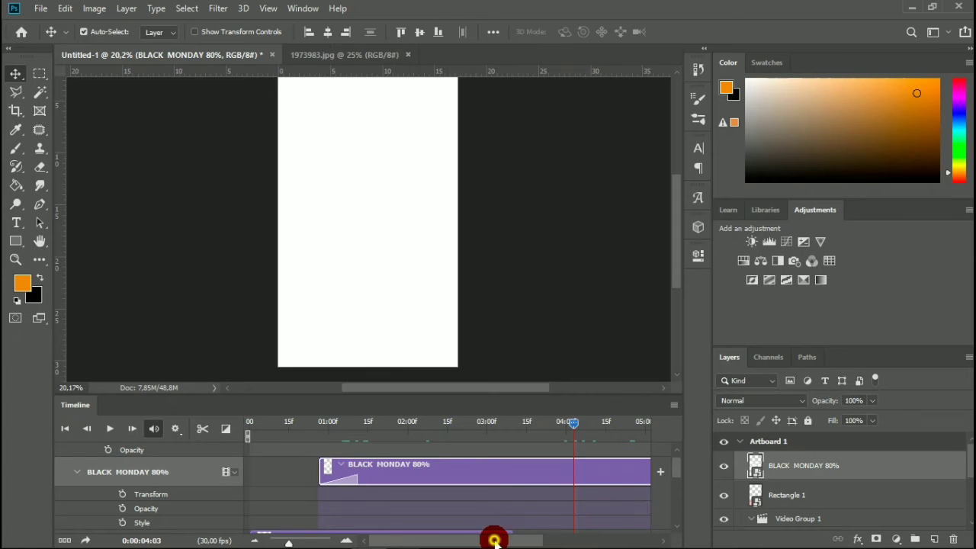
drag(497, 539, 528, 540)
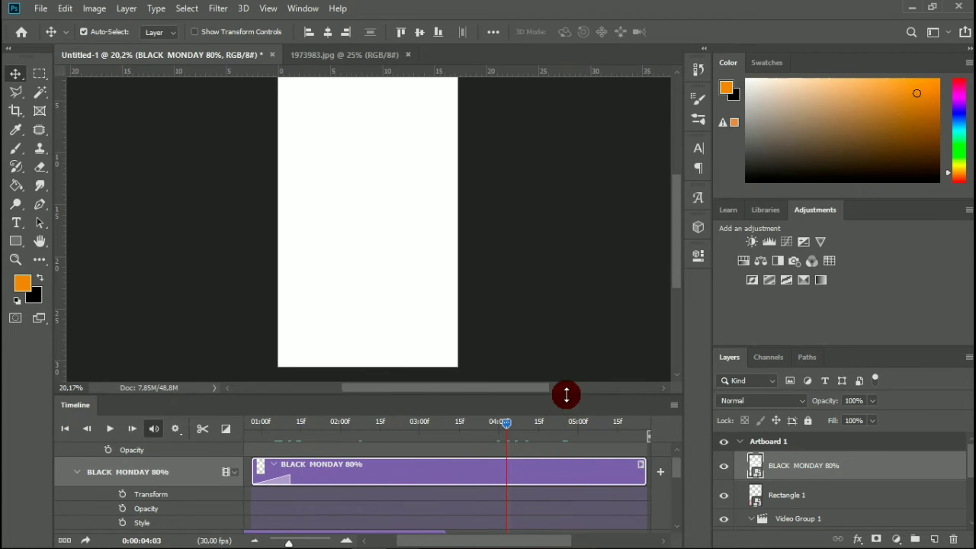
drag(566, 395, 575, 341)
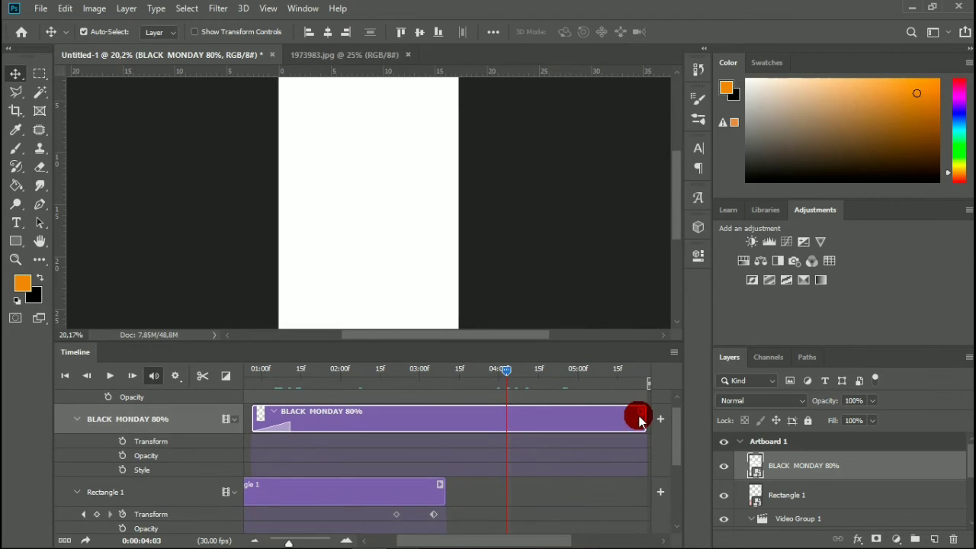
drag(646, 418, 444, 463)
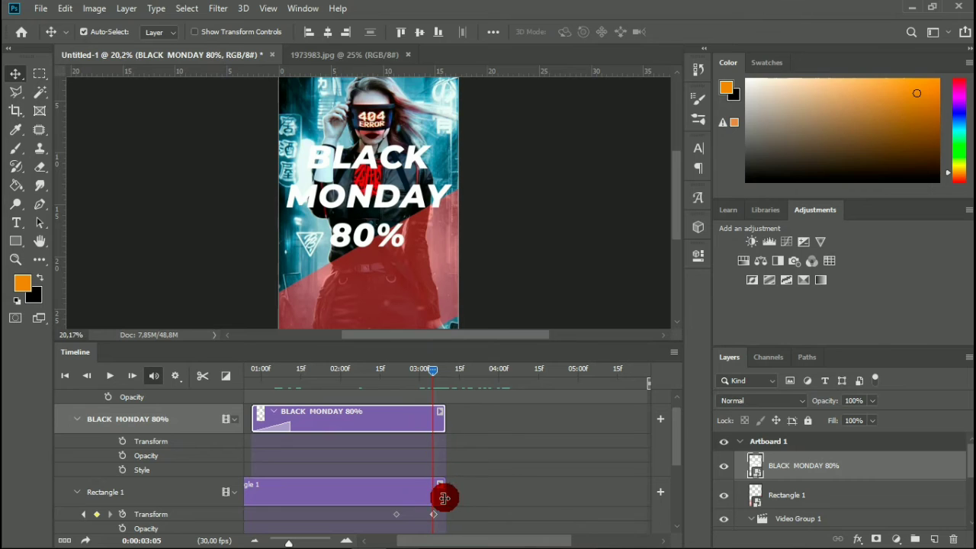
Extend the Rectangle 1 clip to about 0:00:03:19, delete its last Transform keyframe and place the playhead at 0:00:03:10.
drag(443, 498, 458, 498)
drag(464, 499, 460, 519)
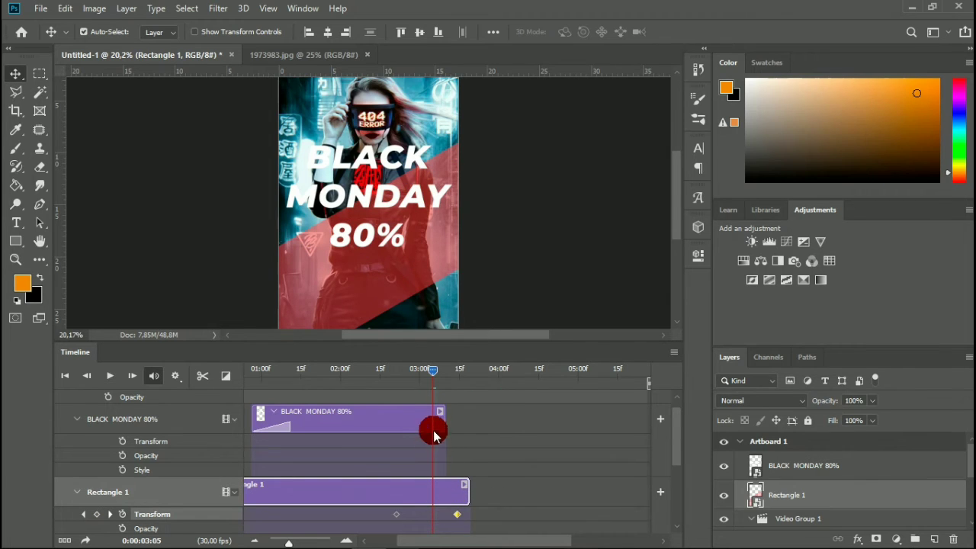
drag(433, 373, 411, 466)
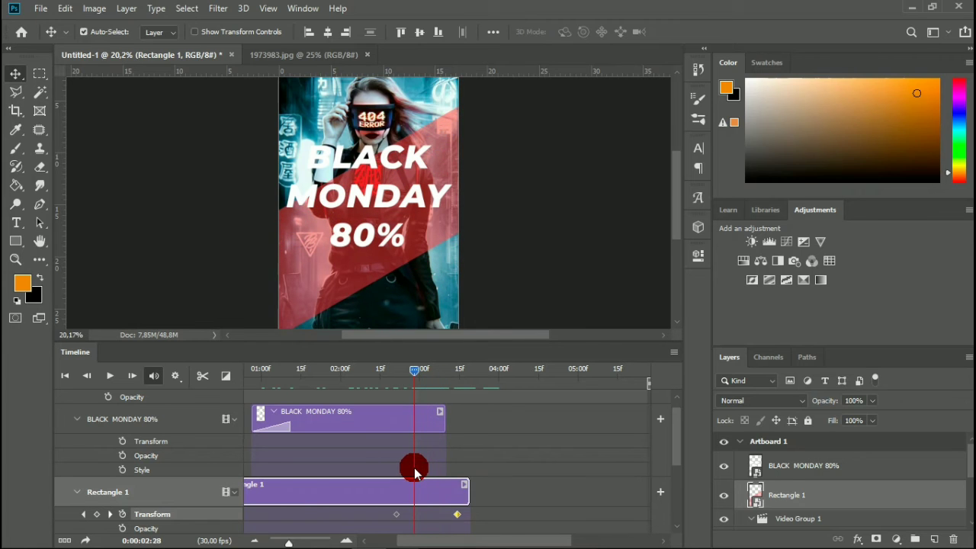
click(457, 517)
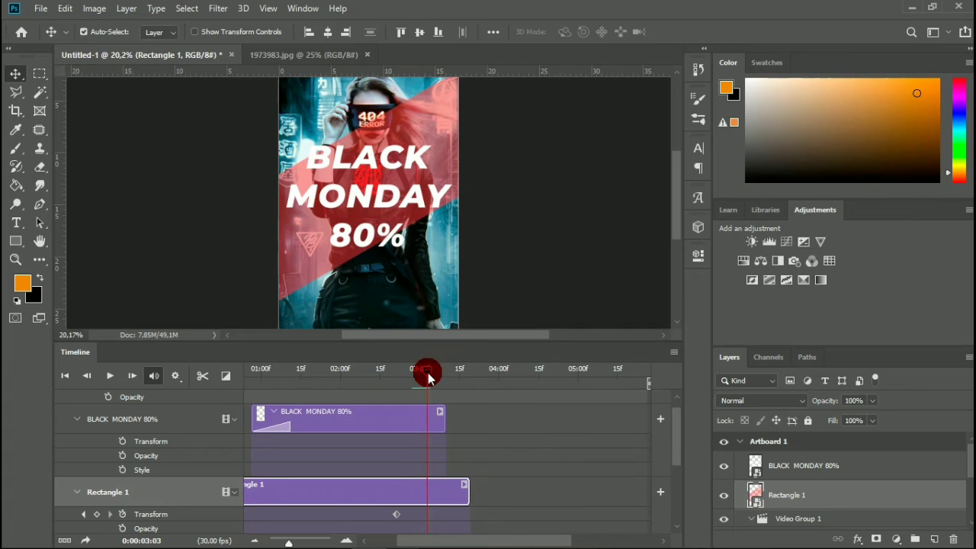
drag(428, 373, 439, 391)
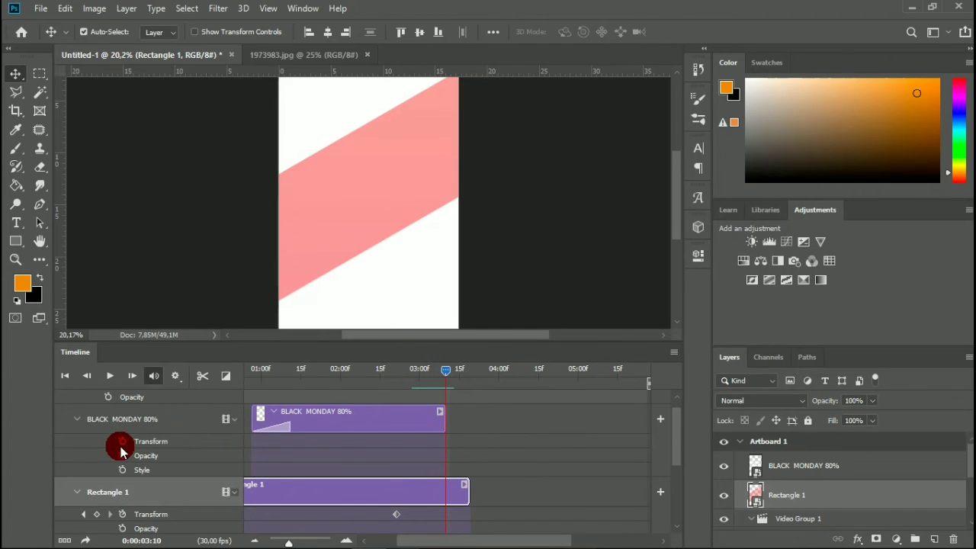
Try sweeping the red band toward the artboard's lower-right corner with a Transform keyframe at 0:00:03:10, and delete that keyframe.
click(97, 515)
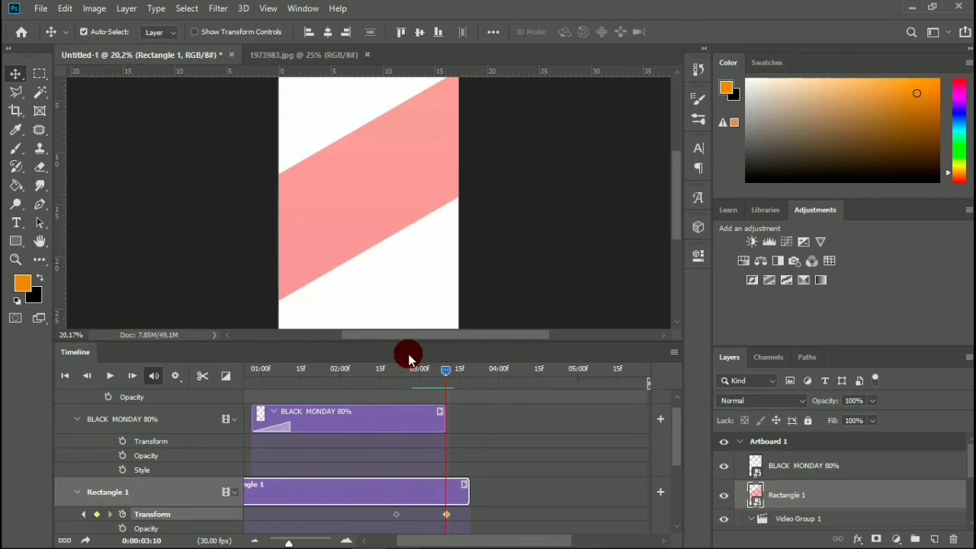
drag(427, 160, 468, 358)
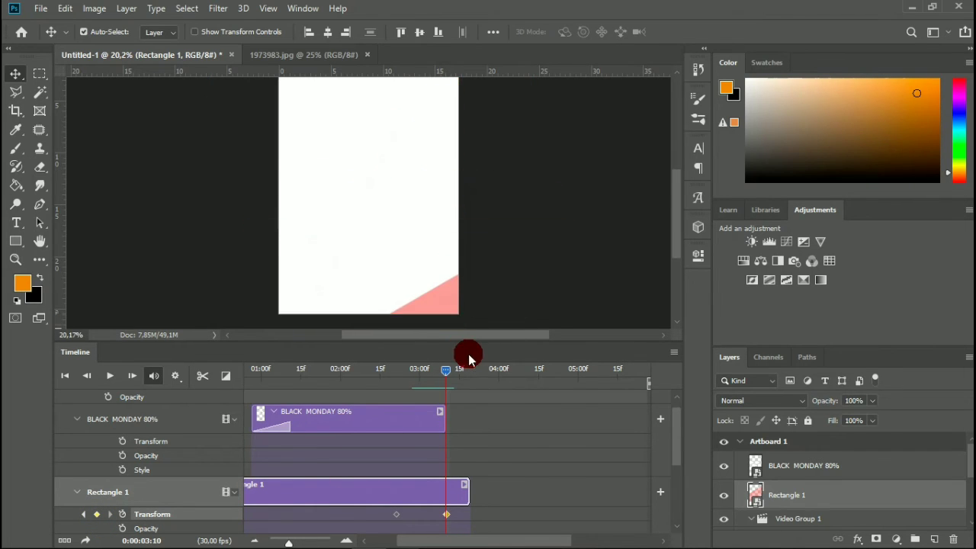
key(ctrl+z)
drag(389, 111, 449, 320)
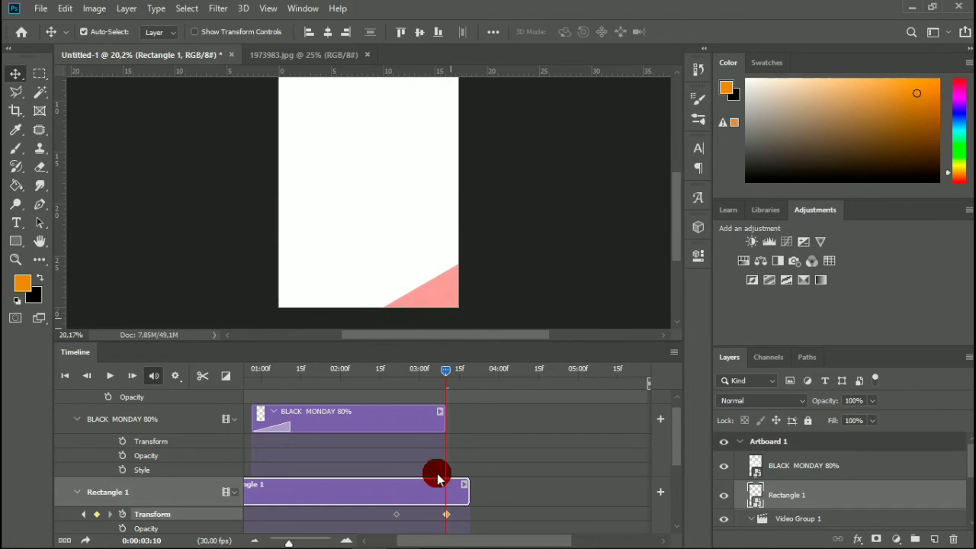
click(449, 516)
key(Delete)
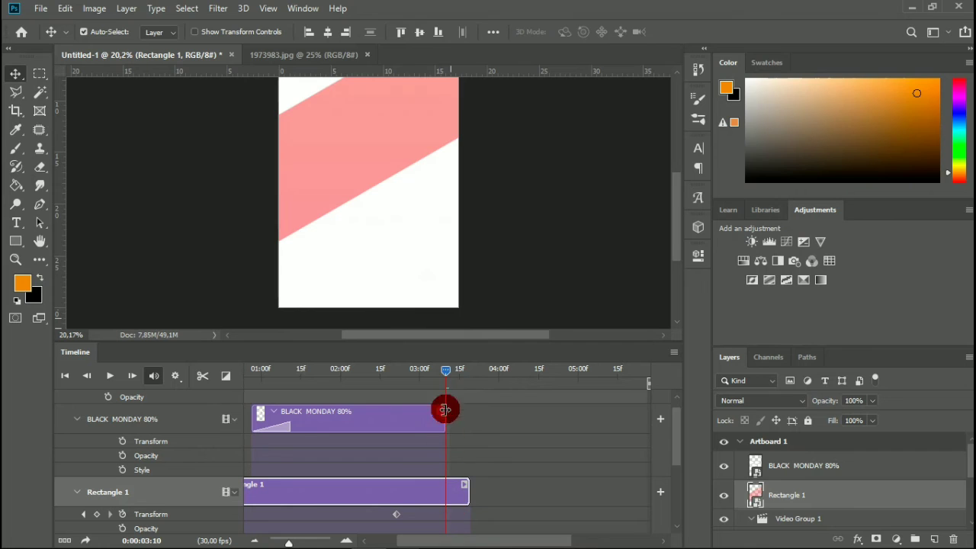
Move the red band to the artboard's lower-right corner at 0:00:03:10 and completely off the artboard at 0:00:03:17.
drag(418, 93, 439, 312)
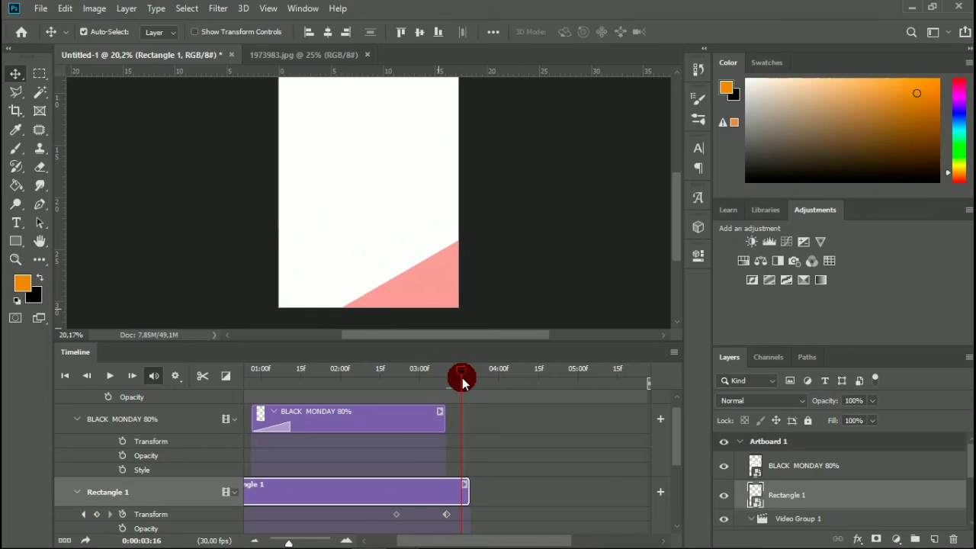
click(465, 384)
drag(446, 252, 457, 321)
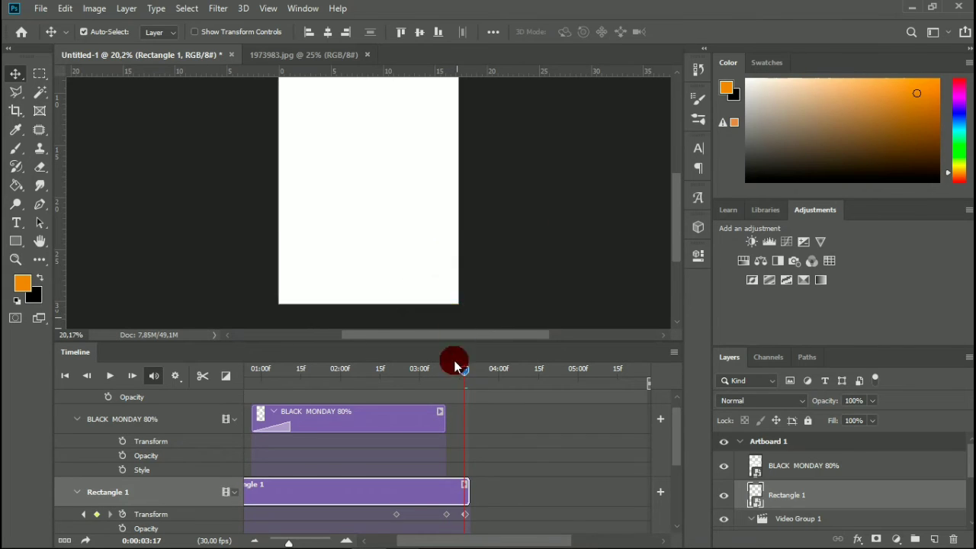
Extend the BLACK MONDAY 80% clip to end at Rectangle 1's last Transform keyframe, and move the playhead to 0:00:03:13.
drag(440, 419, 464, 414)
drag(459, 371, 461, 441)
Extend the Layer 3 clip in Video Group 1 and adjust Layer 4's end to line up with the end of the Rectangle 1 clip.
scroll(509, 465, down, 3)
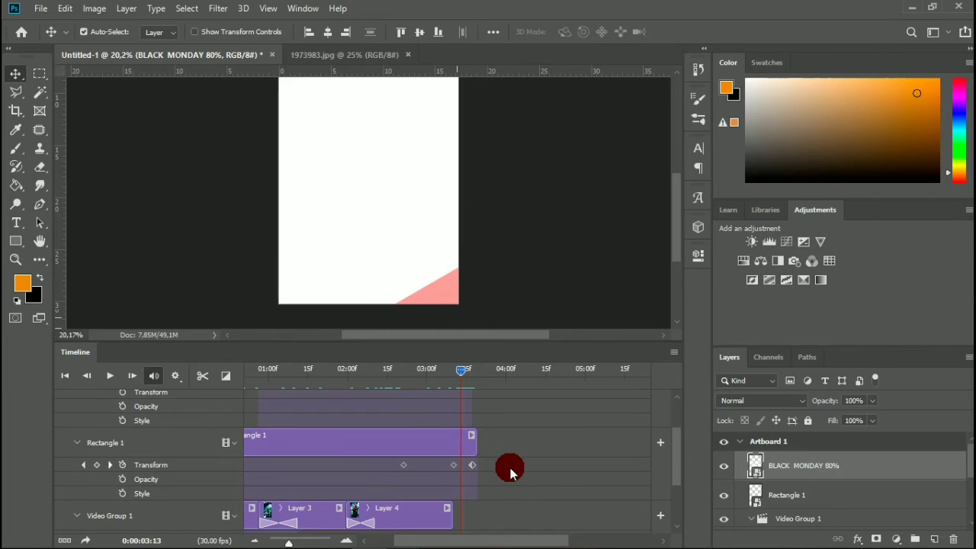
scroll(509, 471, down, 1)
drag(444, 501, 476, 501)
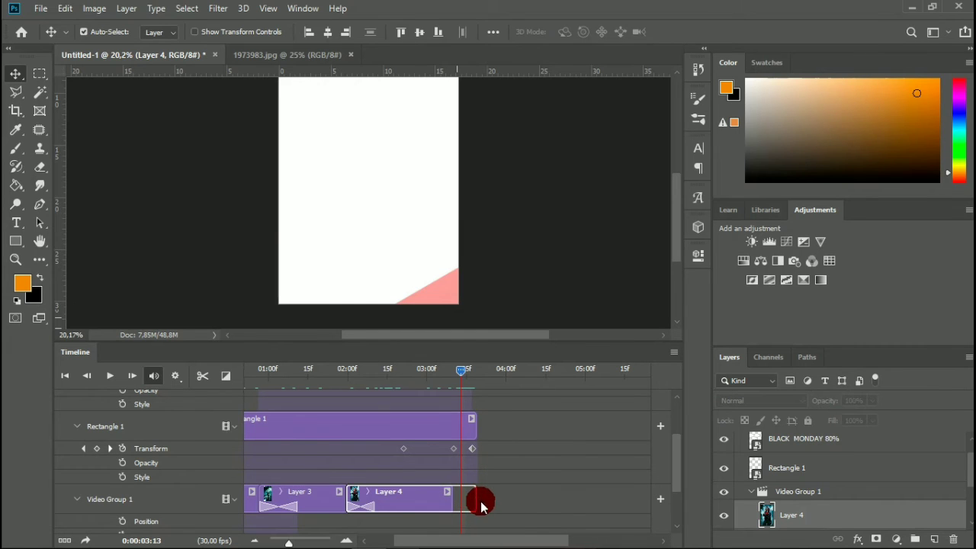
drag(323, 503, 383, 492)
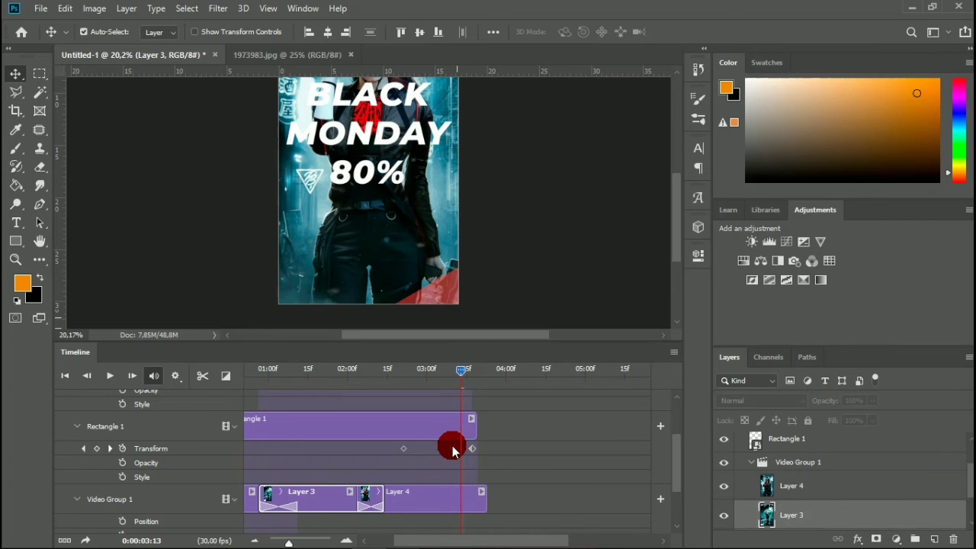
click(484, 500)
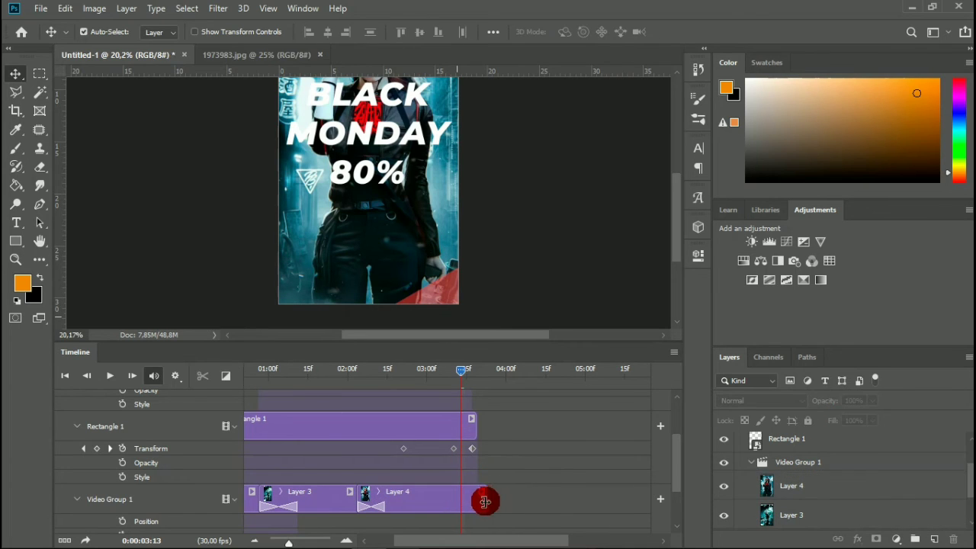
click(484, 500)
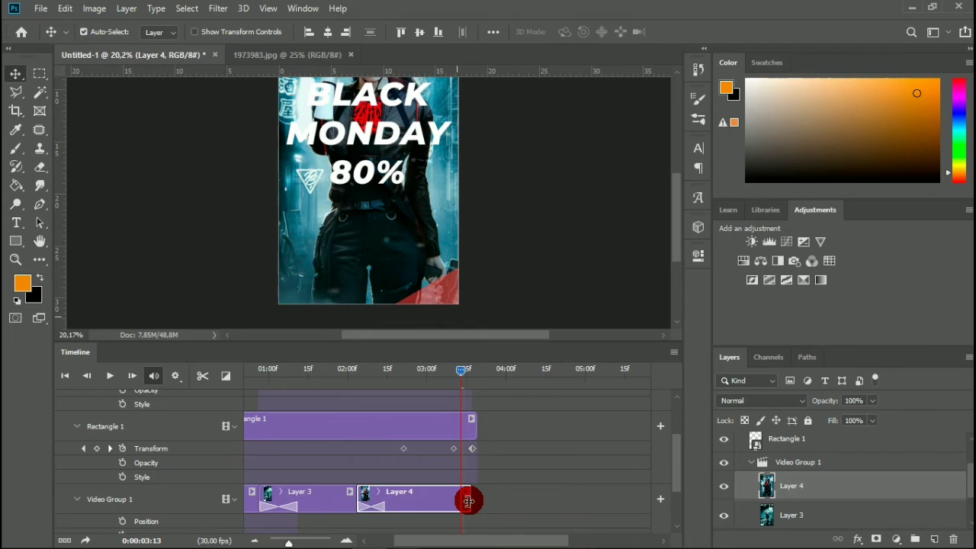
drag(469, 502, 481, 506)
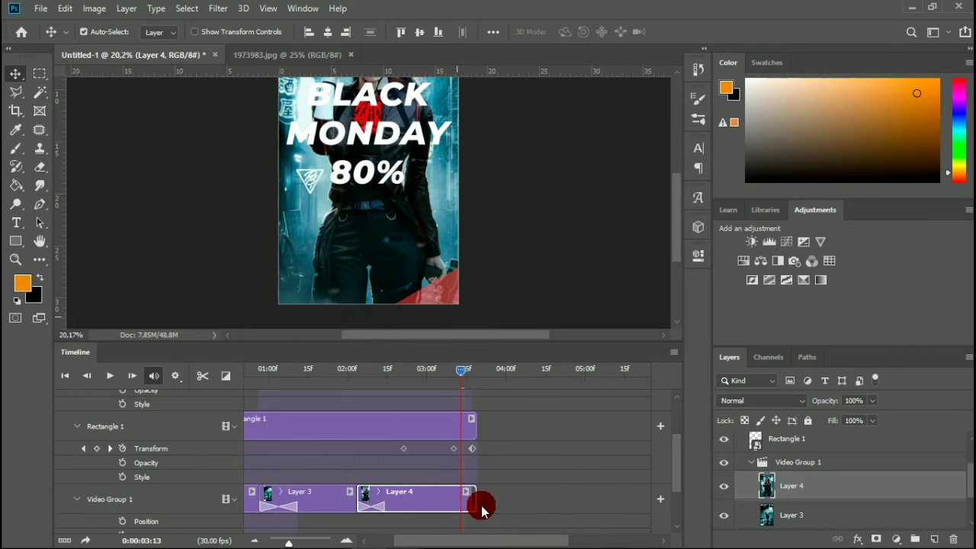
click(492, 495)
Apply a 0.5 s Fade transition to the end of the BLACK MONDAY 80% clip and move the playhead to 0:00:03:17.
scroll(481, 458, up, 2)
scroll(481, 460, up, 1)
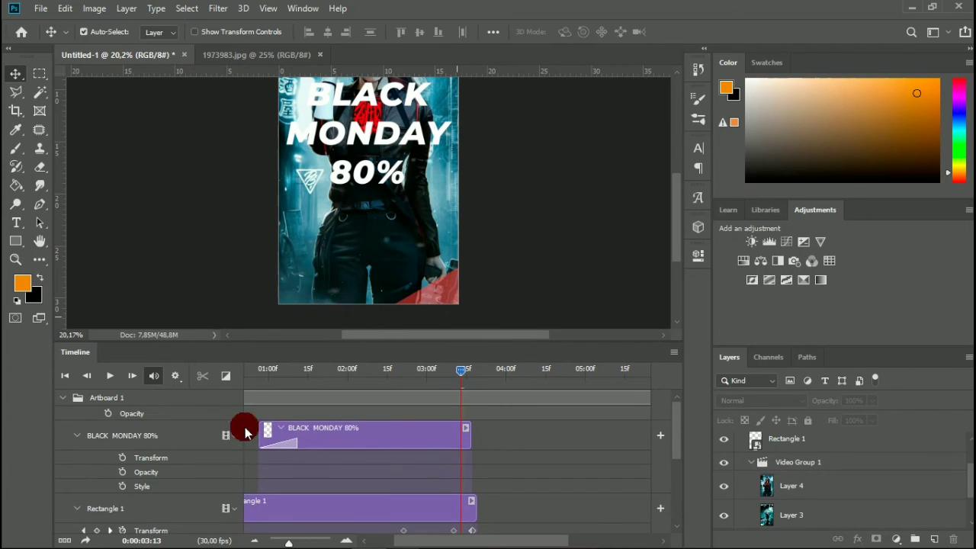
click(371, 438)
click(226, 375)
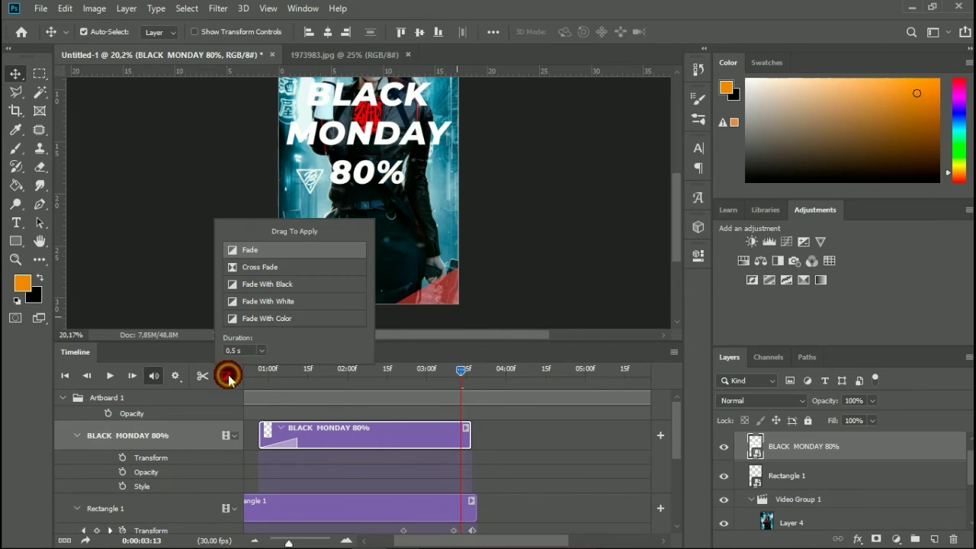
drag(283, 249, 466, 430)
drag(460, 377, 478, 407)
Add a Drop Shadow layer style to the BLACK MONDAY 80% layer using the preset shadow settings.
click(844, 452)
right_click(868, 452)
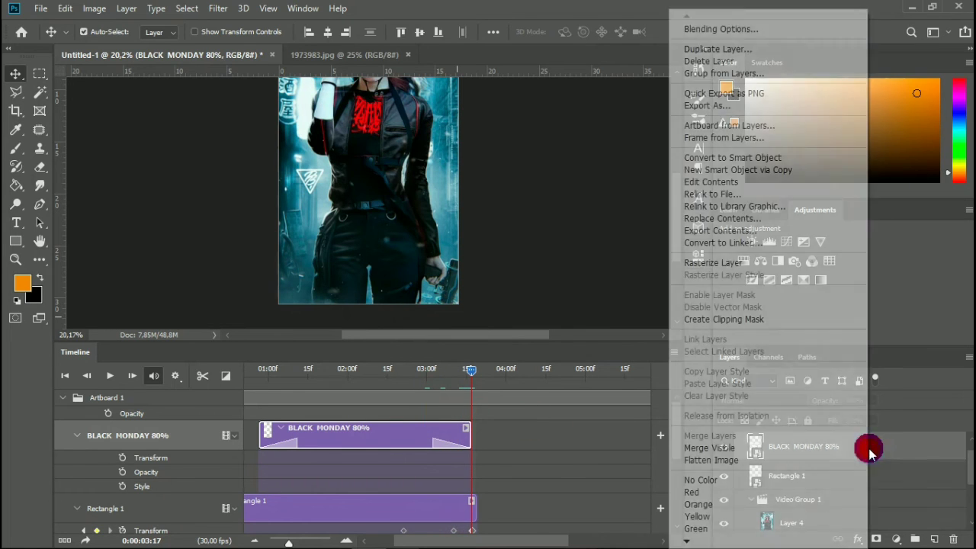
click(650, 35)
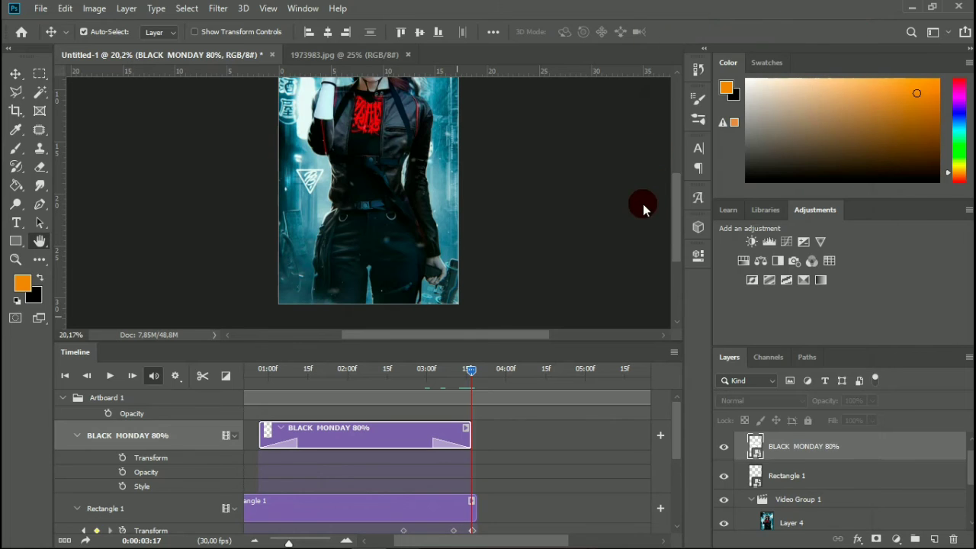
click(481, 390)
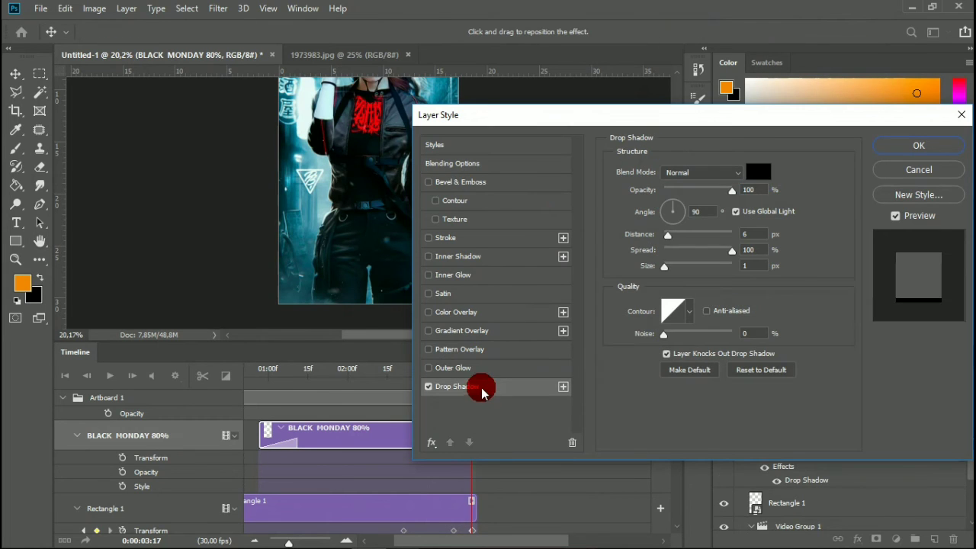
click(918, 144)
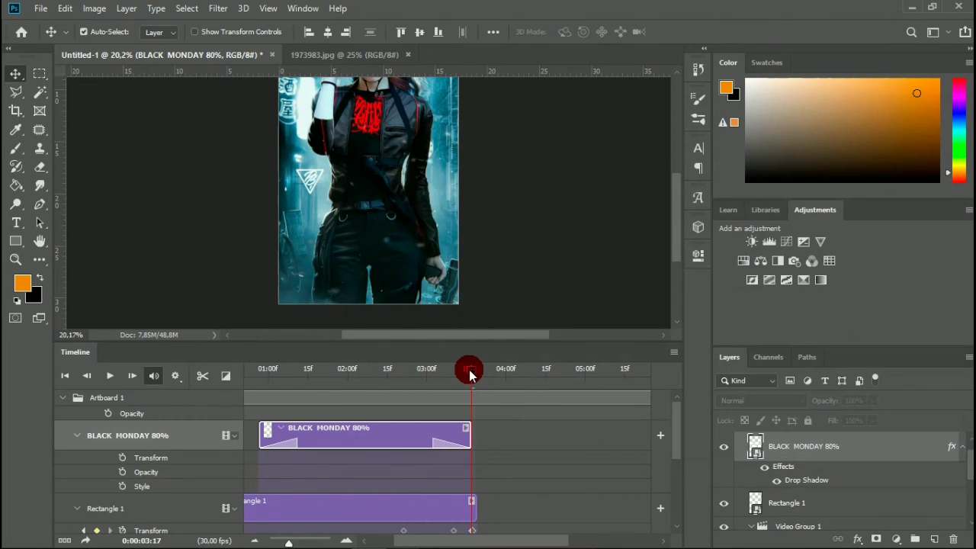
With the playhead at 0:00:02:22, set the BLACK MONDAY 80% drop shadow to angle 114°, distance 18 px and size 8 px.
click(469, 370)
drag(423, 384, 406, 383)
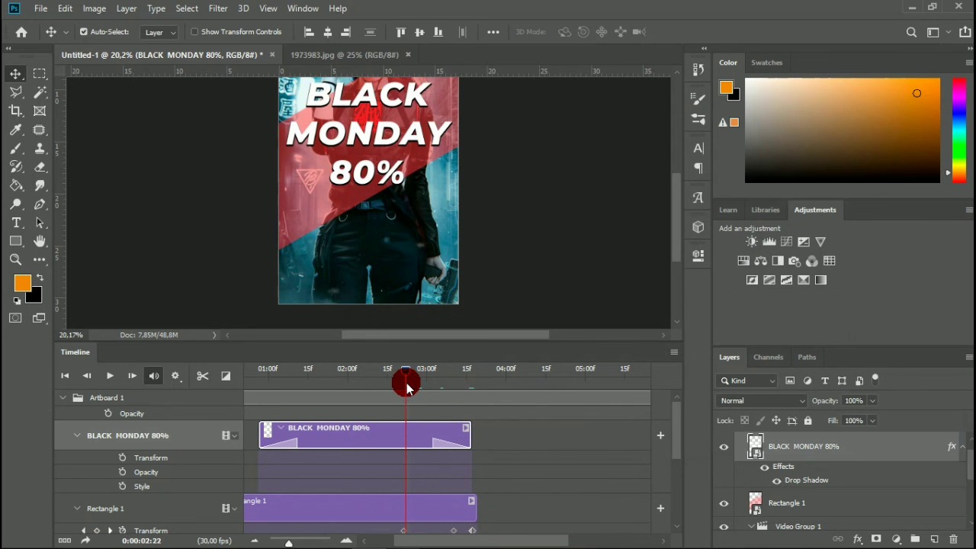
click(896, 455)
right_click(896, 452)
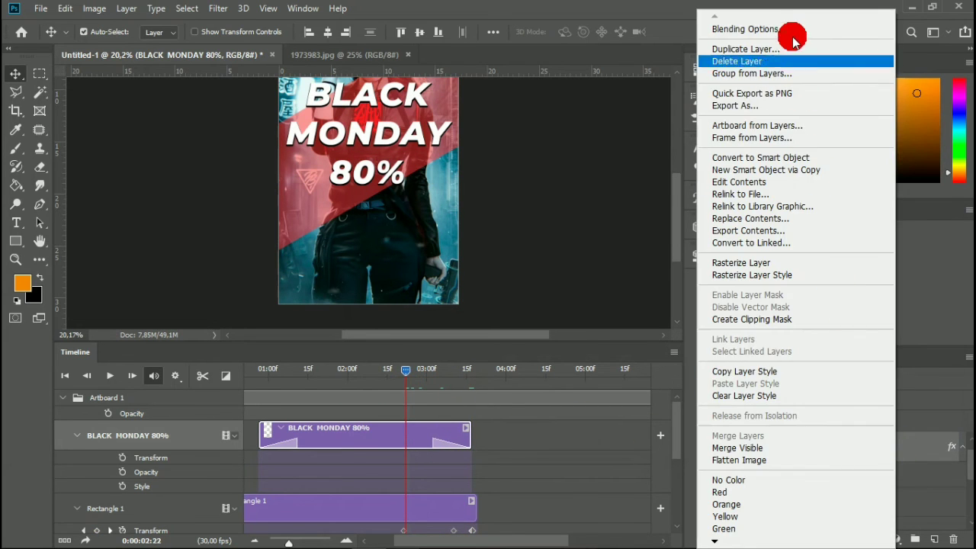
click(736, 30)
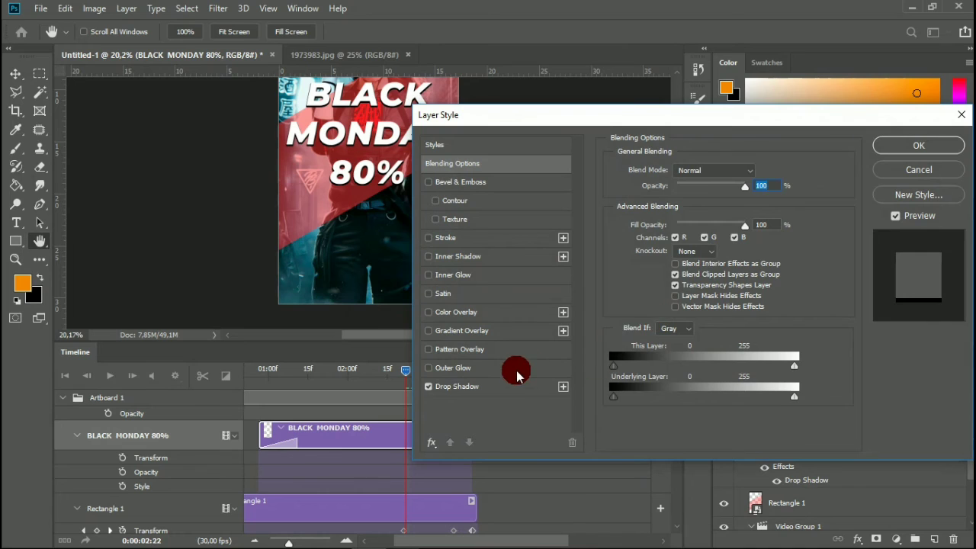
click(516, 386)
mouse_move(669, 267)
mouse_down()
mouse_move(683, 228)
mouse_move(664, 263)
mouse_up()
drag(679, 215, 667, 202)
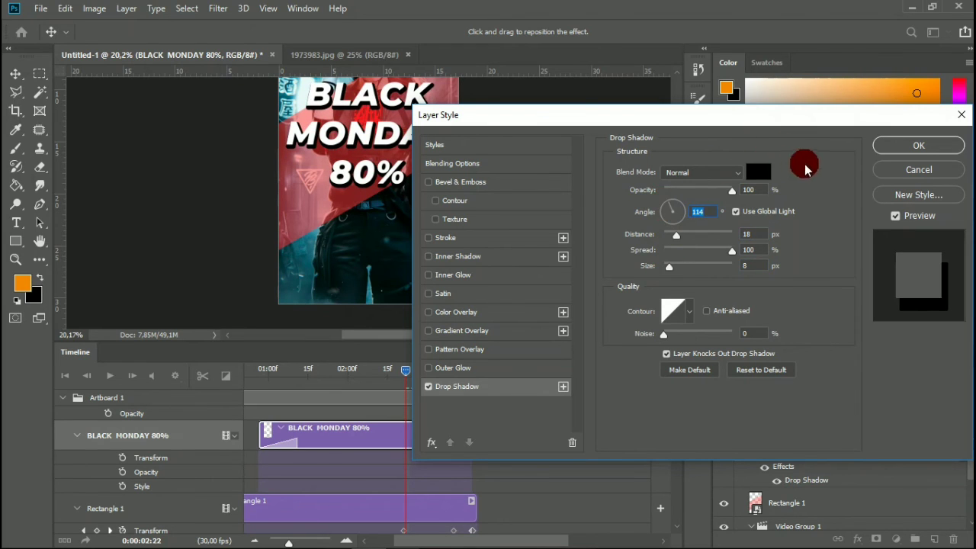
click(890, 144)
Create a paragraph text box below the title near the artboard's lower edge and enter SHOP NOW.
scroll(467, 419, down, 2)
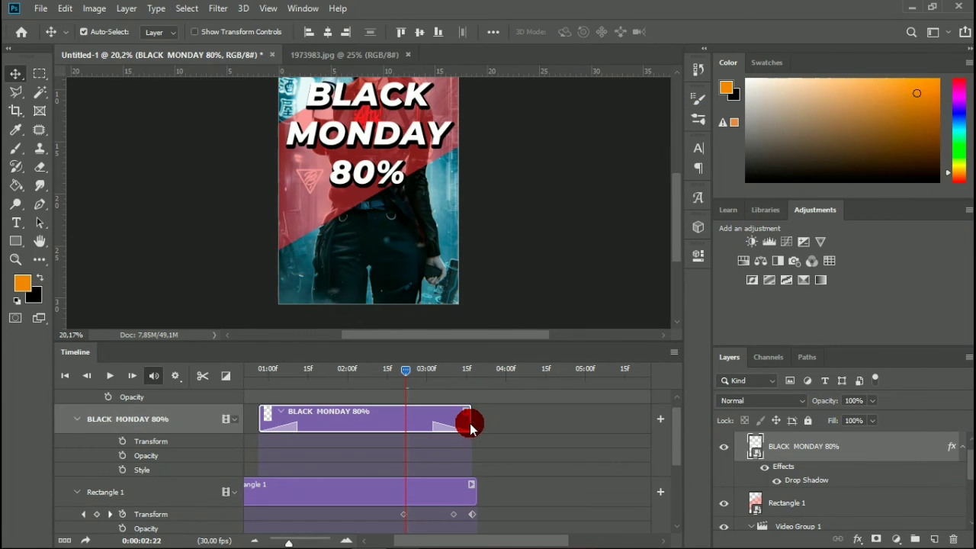
scroll(461, 419, up, 2)
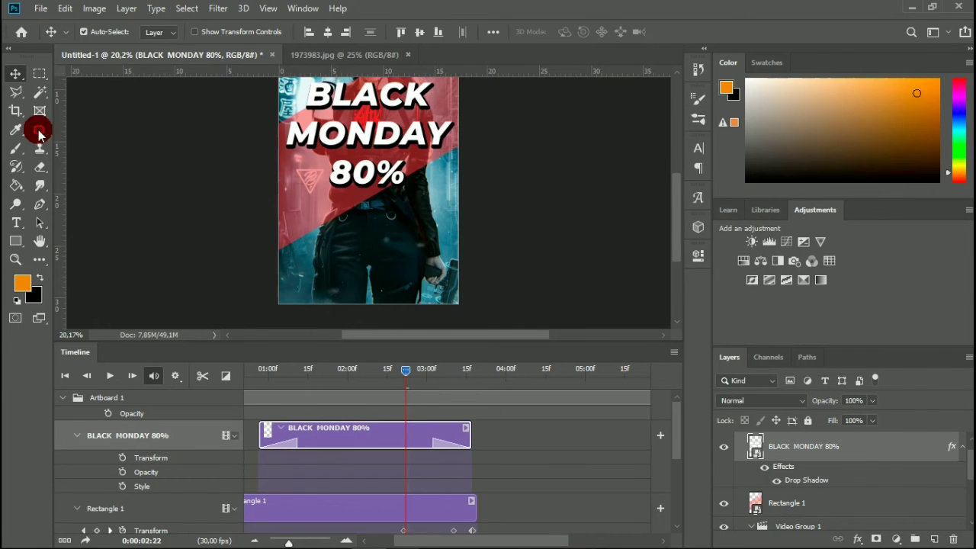
click(16, 221)
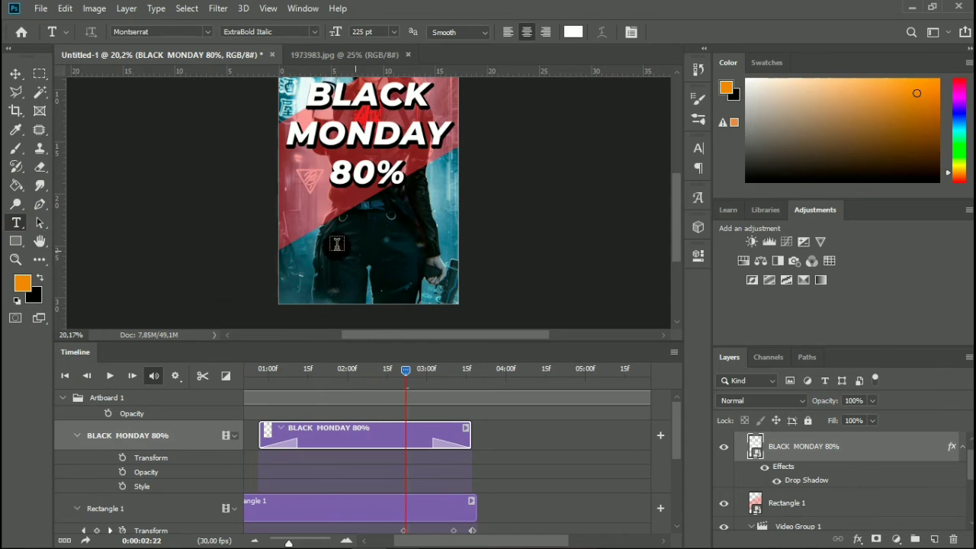
drag(306, 252, 439, 298)
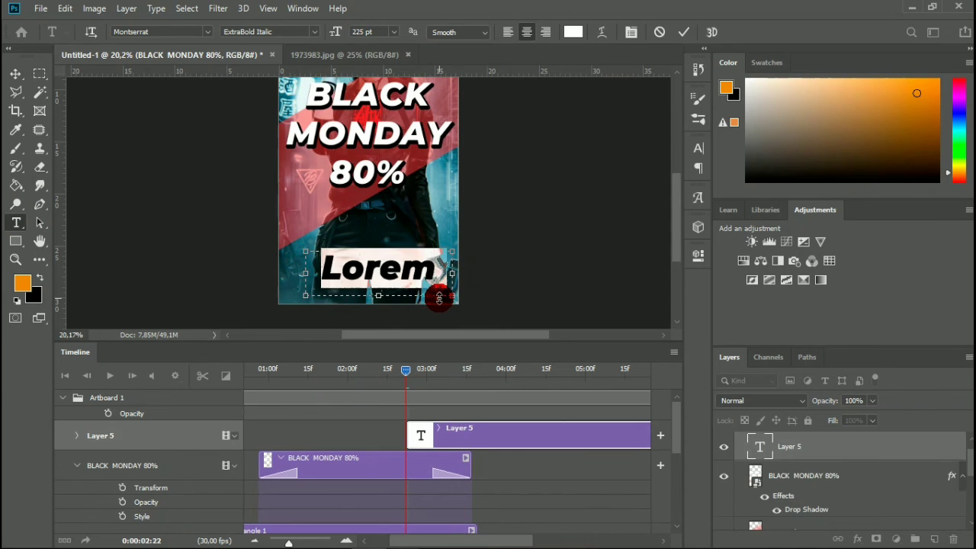
text(SHOP)
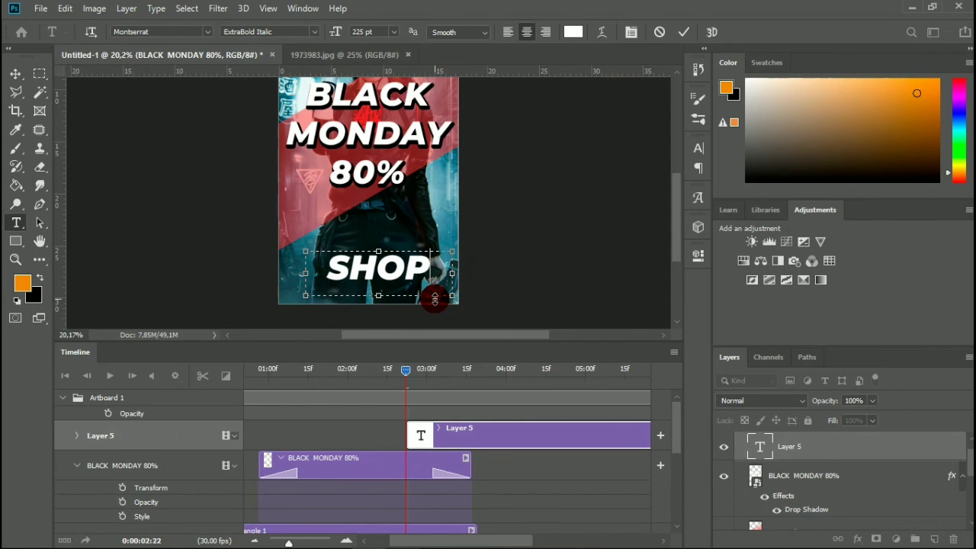
text( NOW)
Set the SHOP NOW text size to 117 pt and move the text down close to the artboard's bottom edge.
key(ctrl+a)
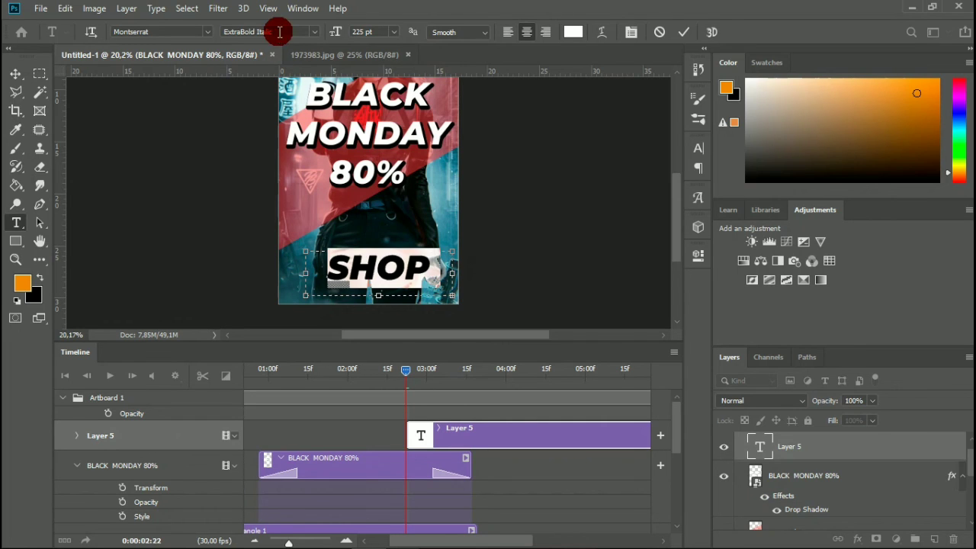
click(380, 34)
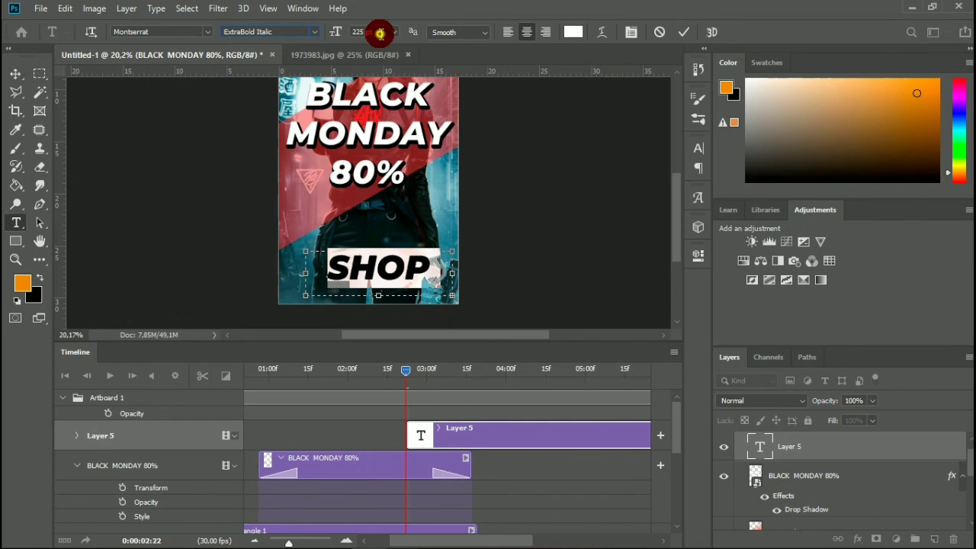
scroll(380, 33, down, 20)
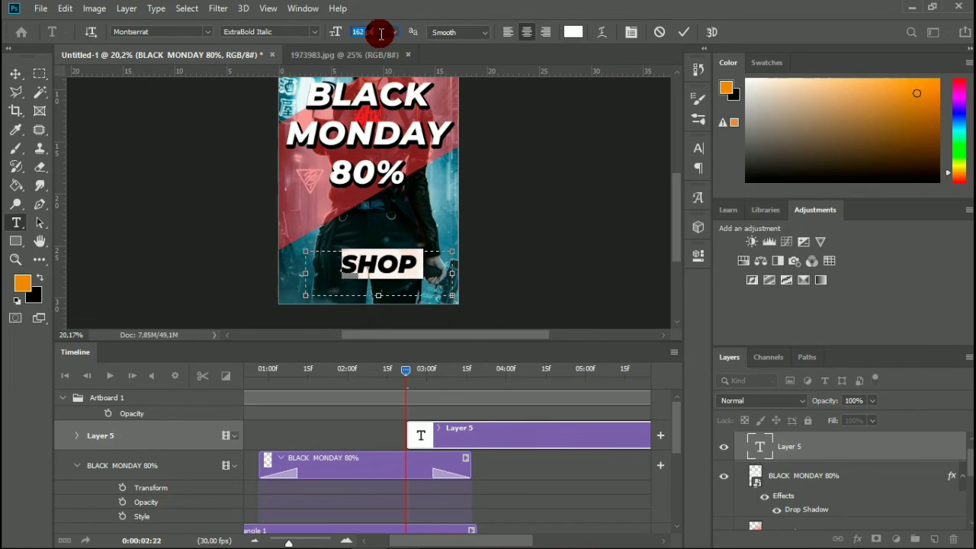
scroll(381, 34, down, 9)
scroll(380, 33, down, 20)
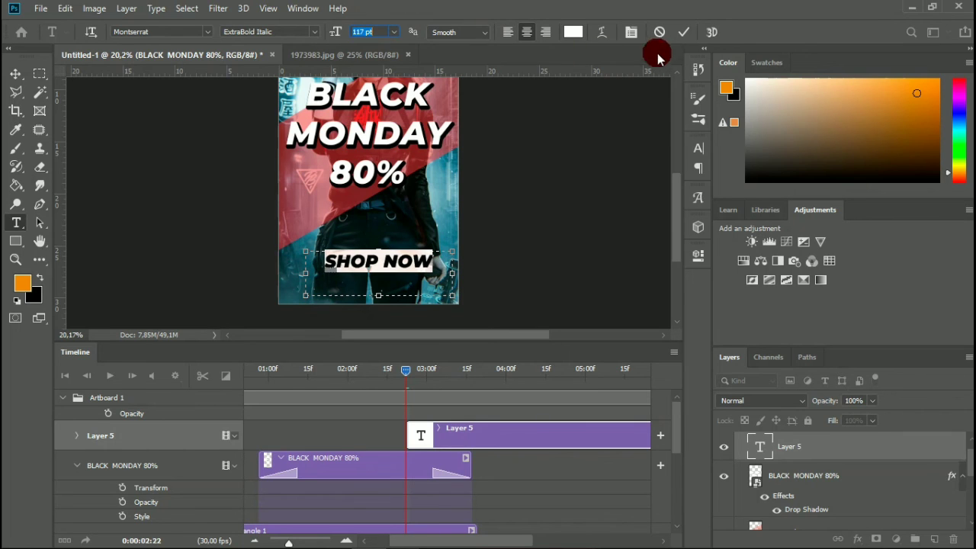
click(684, 32)
click(23, 79)
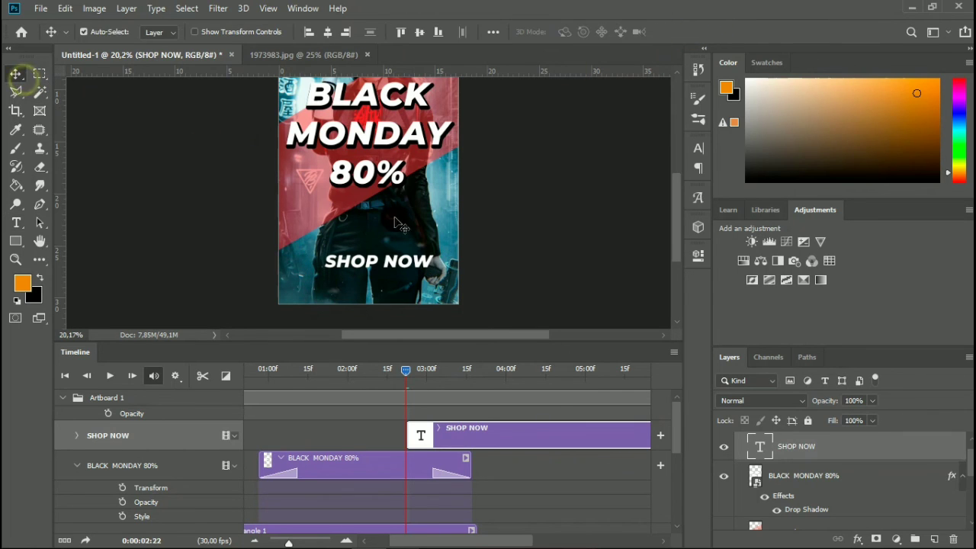
drag(392, 266, 391, 287)
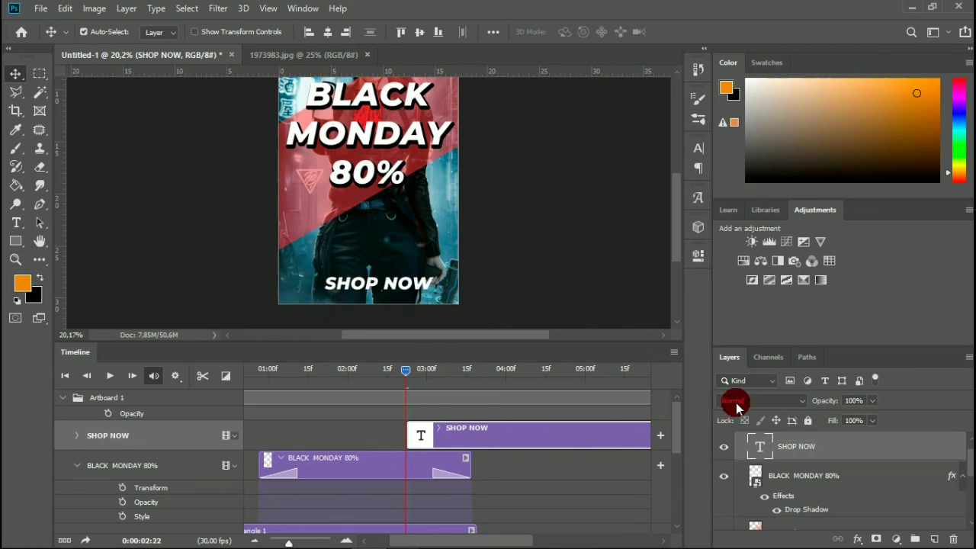
Add a black Drop Shadow to the SHOP NOW layer with angle 114°, distance 18 px, spread 100% and size 8 px.
right_click(862, 441)
click(820, 22)
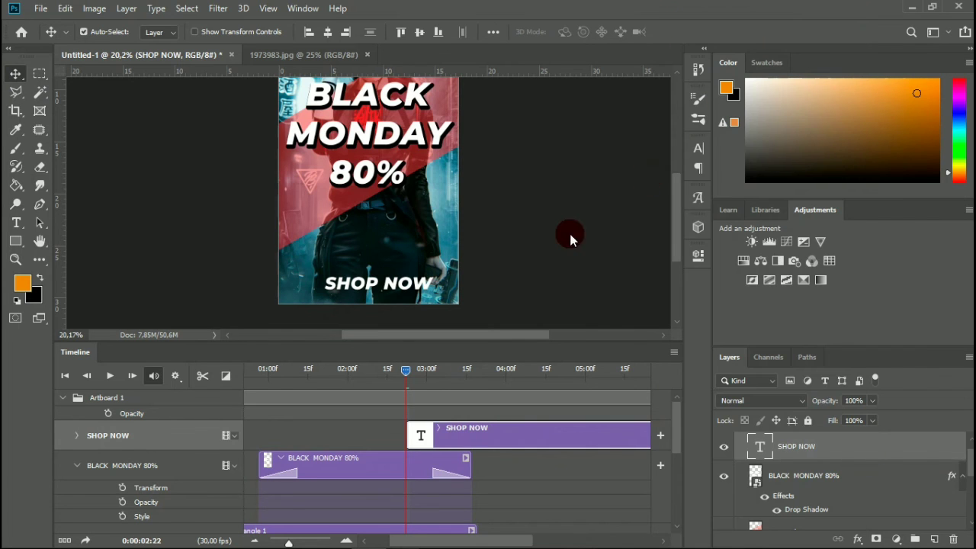
click(481, 386)
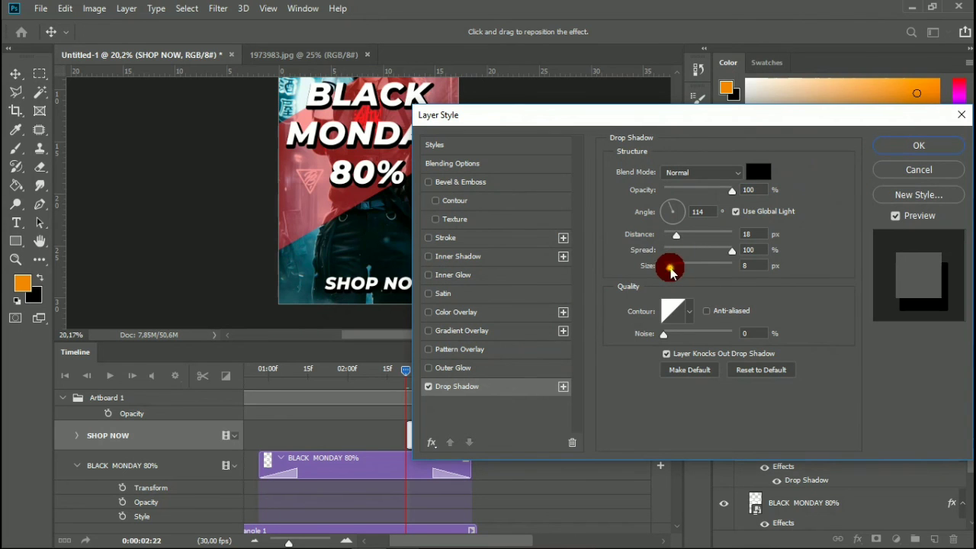
click(913, 146)
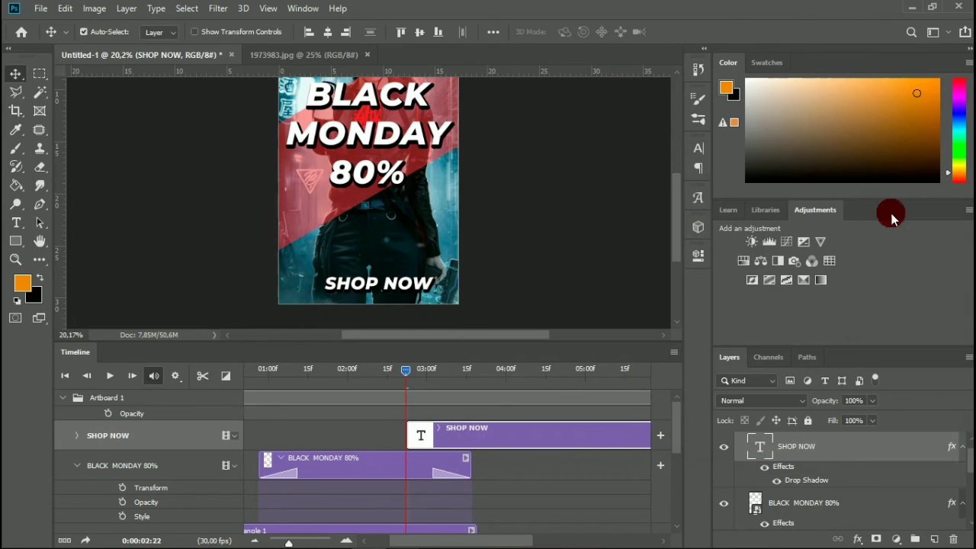
Move the SHOP NOW clip to start with the BLACK MONDAY 80% clip and trim its end to match that clip's end.
drag(518, 433, 364, 444)
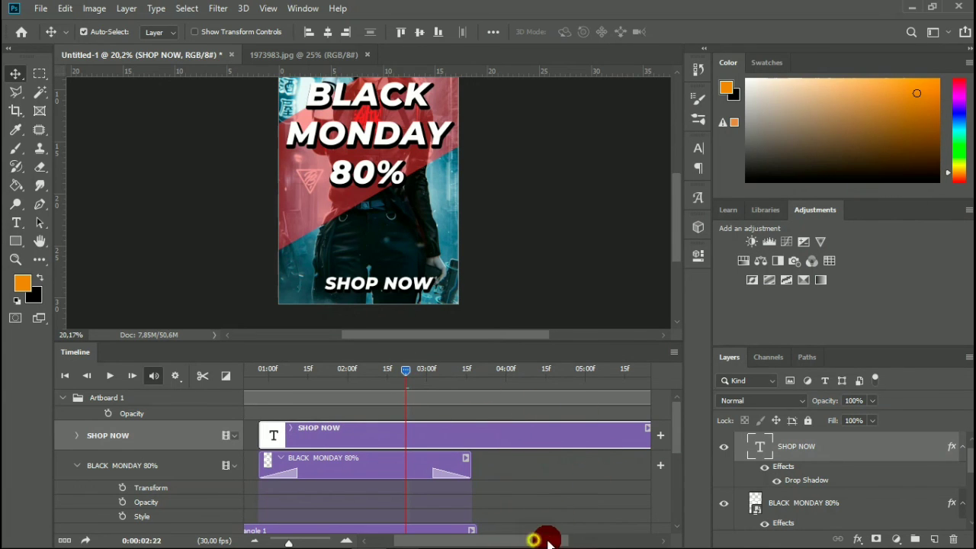
drag(547, 540, 564, 518)
drag(568, 434, 376, 457)
Apply 0.5 s Fade transitions to the end and start of the SHOP NOW clip and preview the fade-in at 0:00:01:03.
click(225, 375)
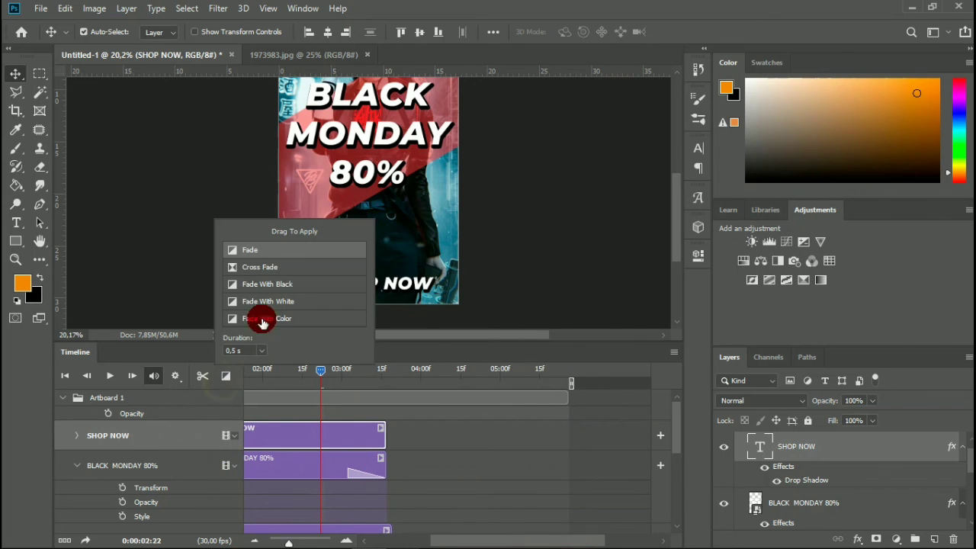
drag(292, 249, 377, 437)
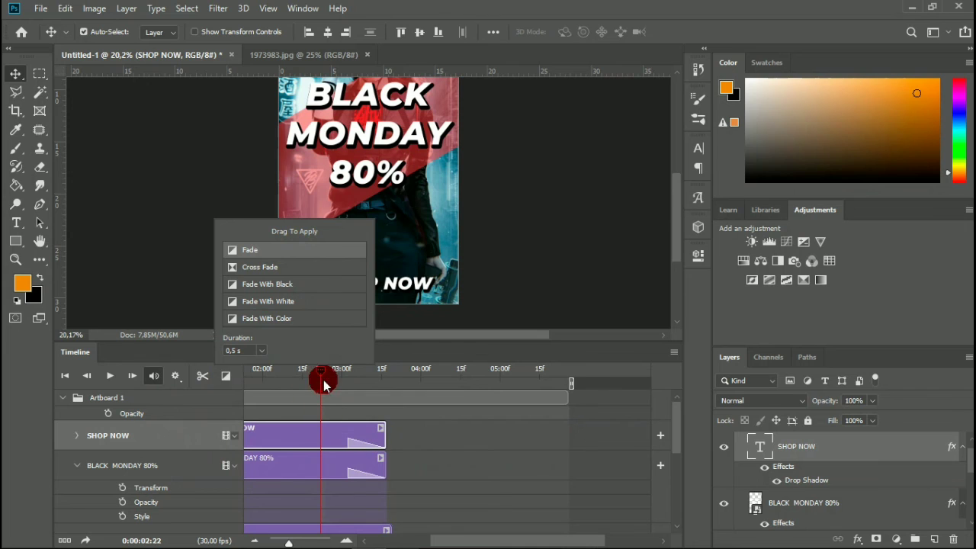
drag(324, 379, 287, 394)
click(274, 438)
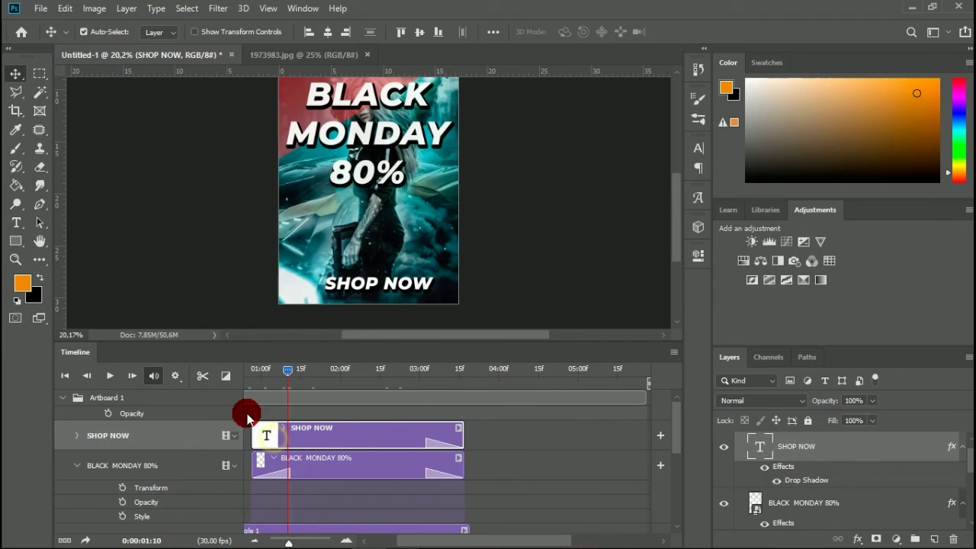
click(227, 375)
drag(285, 257, 275, 440)
drag(288, 370, 271, 379)
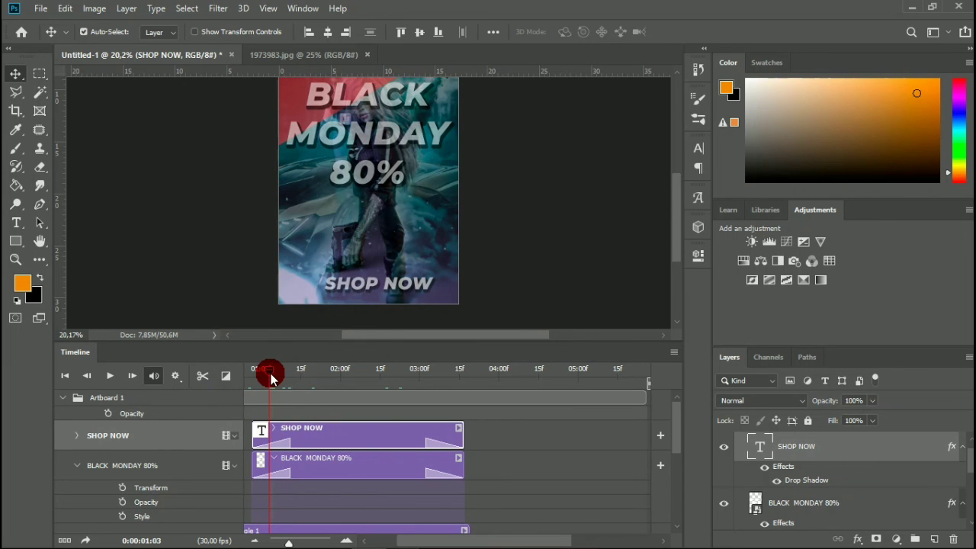
Move the SHOP NOW text slightly to the left so it is centred beneath the BLACK MONDAY 80% heading.
click(356, 289)
drag(358, 288, 352, 288)
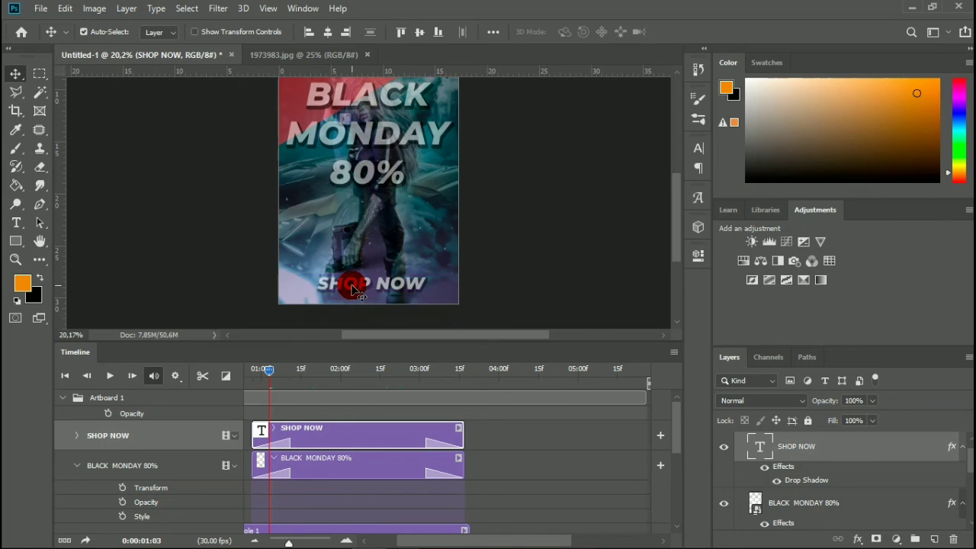
Return the playhead to 0:00:00:00 and play the animation with the whole artboard in view, stopping at about 0:00:01:27.
click(263, 371)
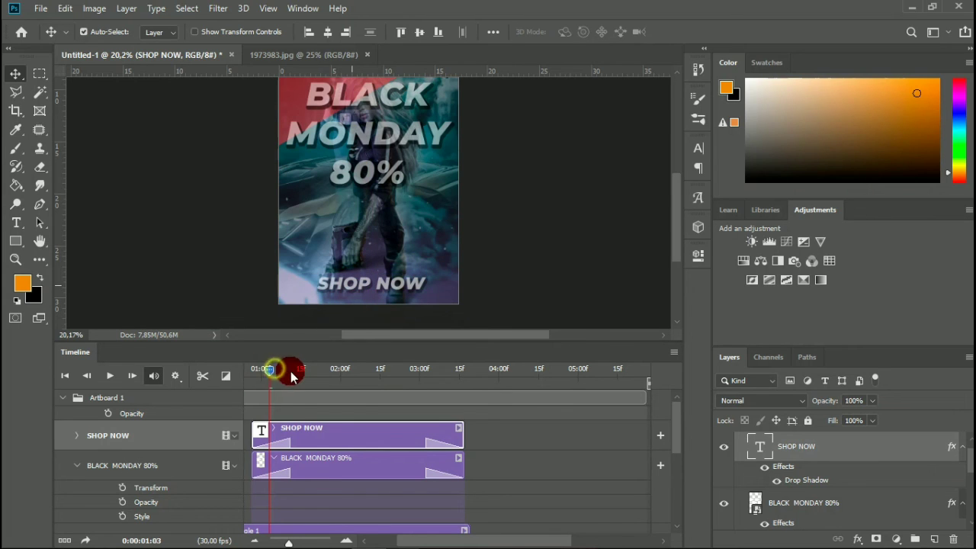
drag(290, 375, 224, 408)
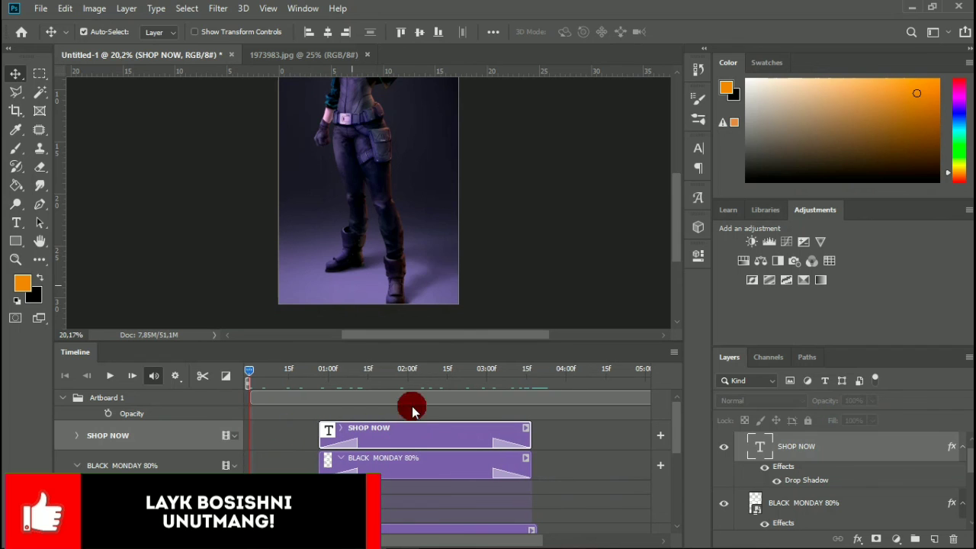
scroll(514, 224, up, 3)
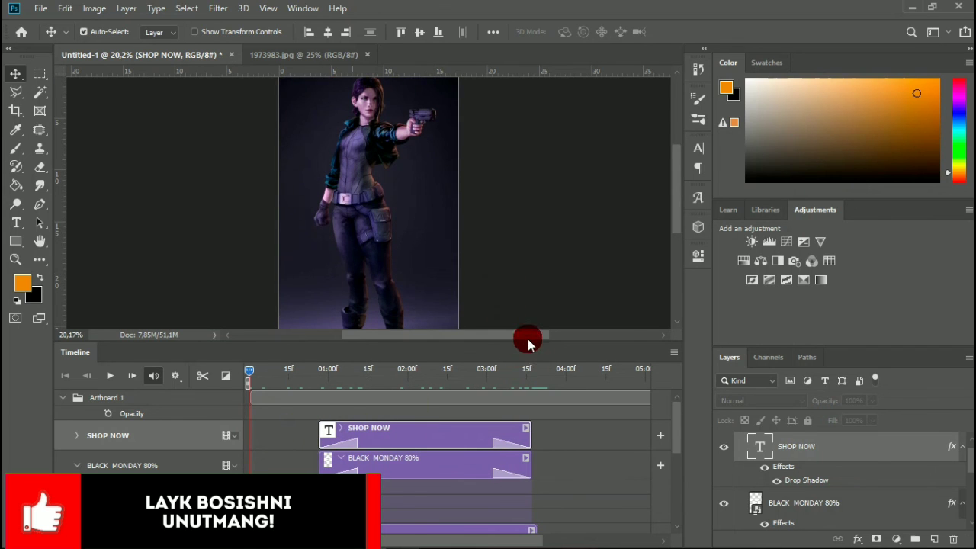
drag(529, 342, 540, 470)
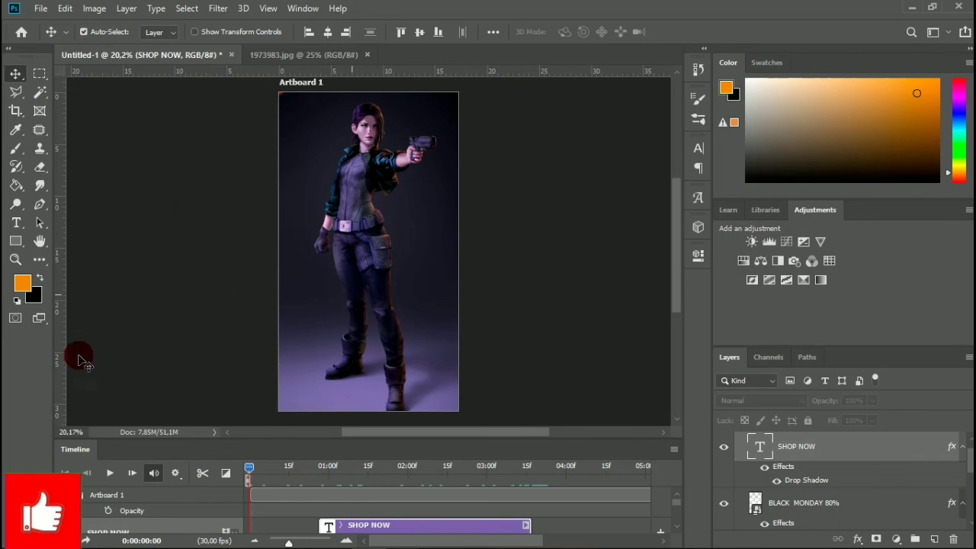
click(111, 475)
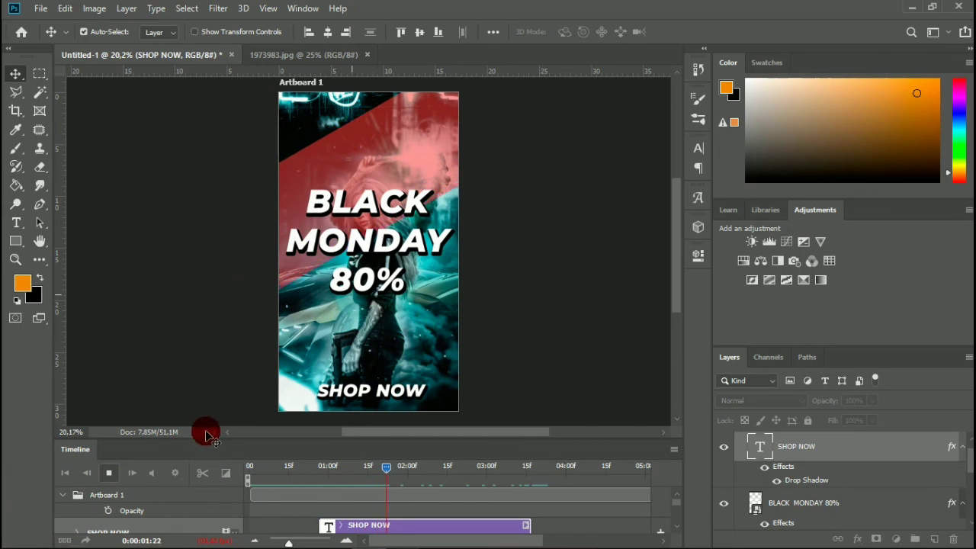
click(107, 475)
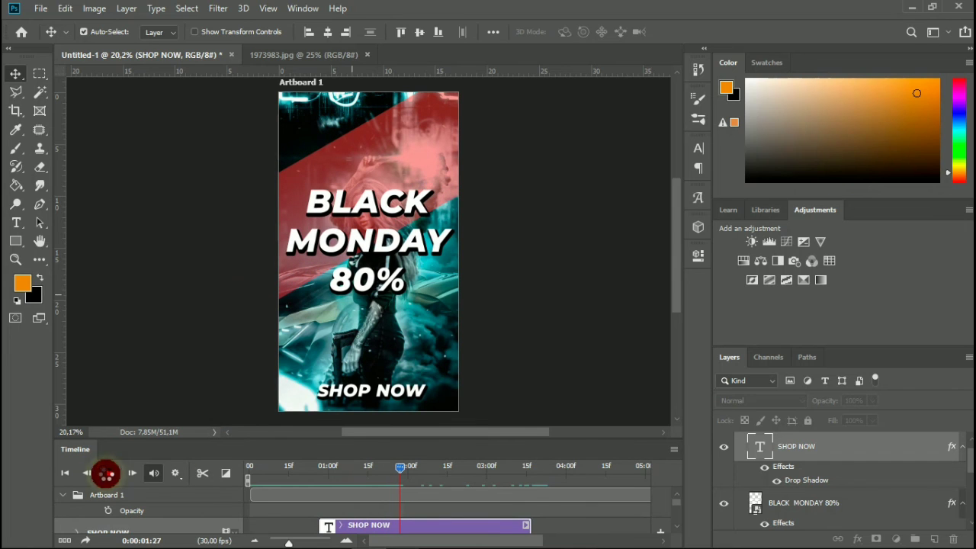
Open the Render Video export for the finished timeline animation.
click(41, 11)
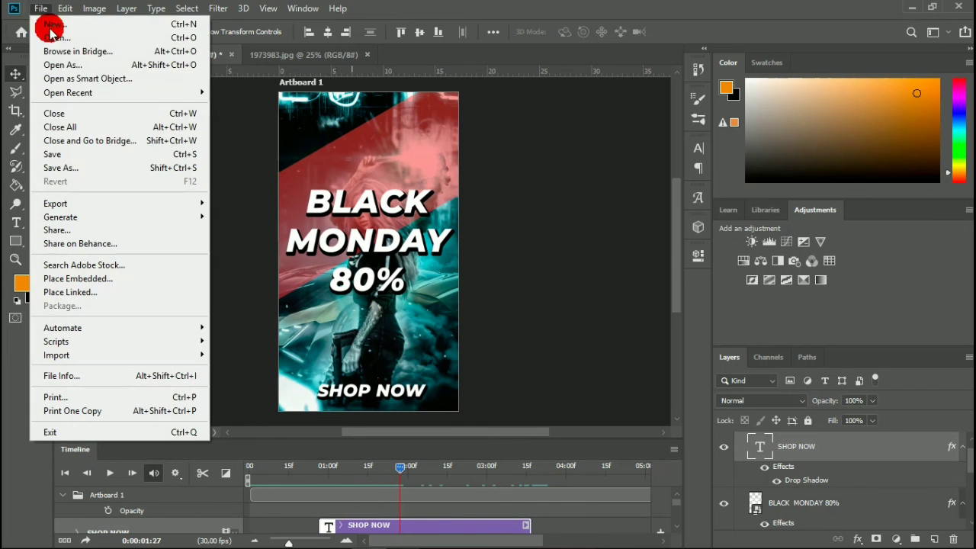
mouse_move(196, 203)
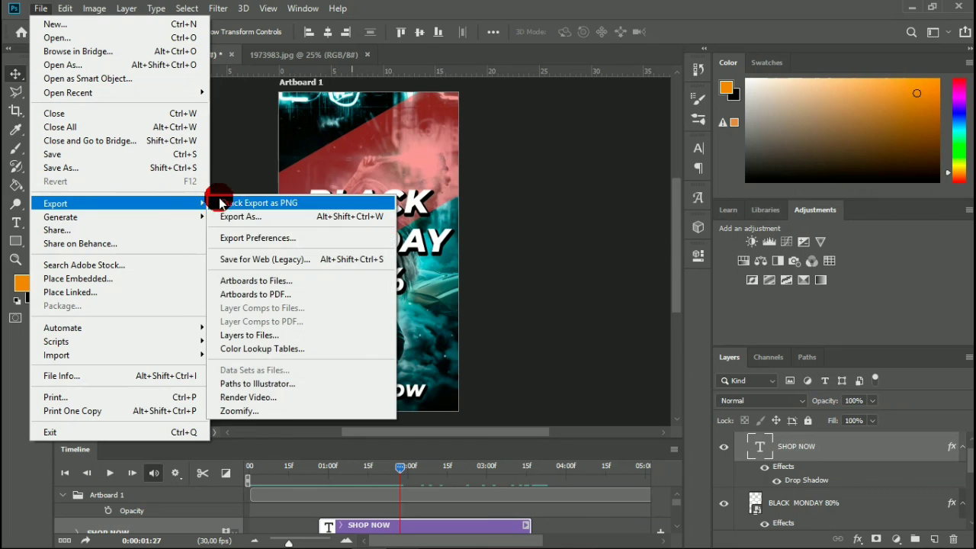
click(283, 398)
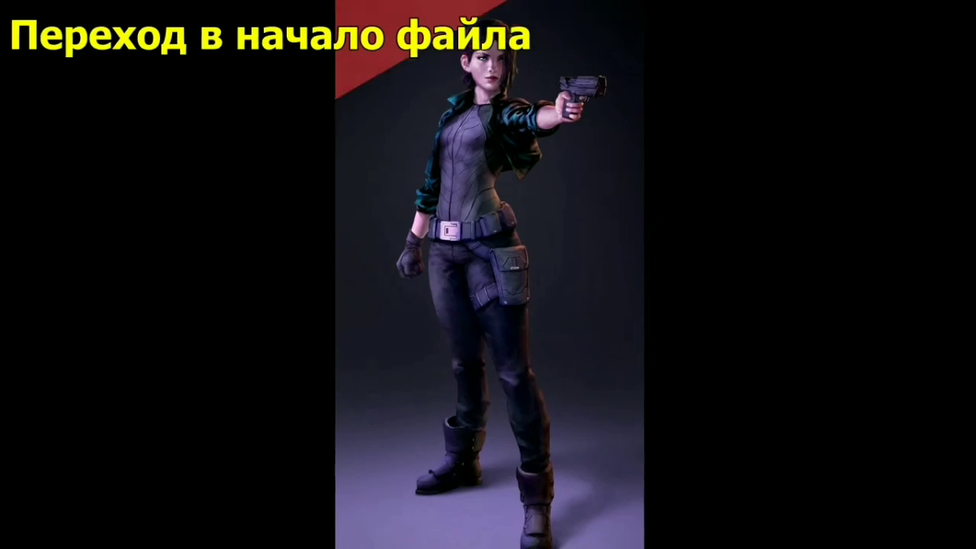